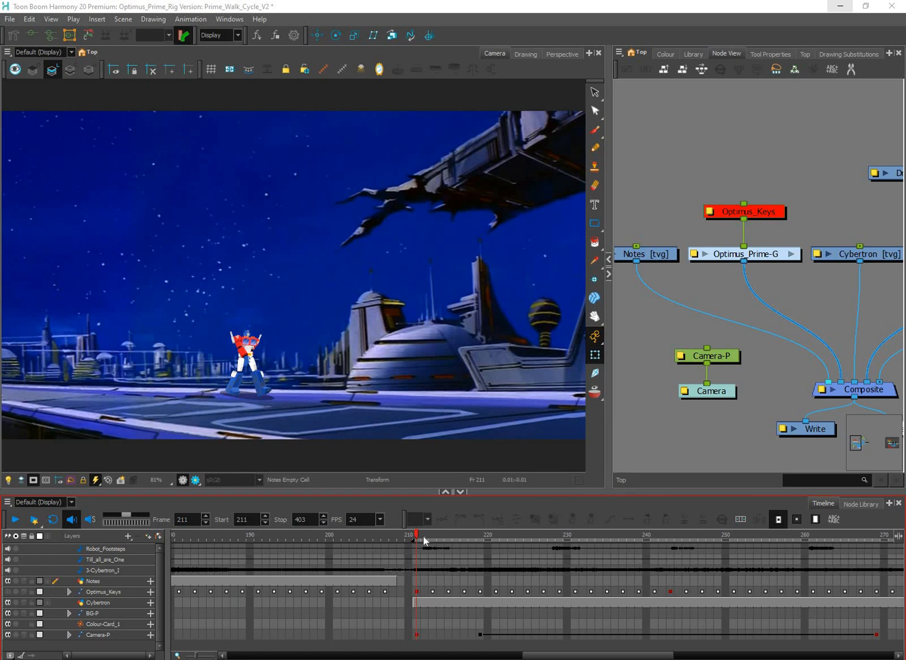
Step: Play the robot walk animation from frame 211, replay it from the same frame and stop at frame 329
key("Return")
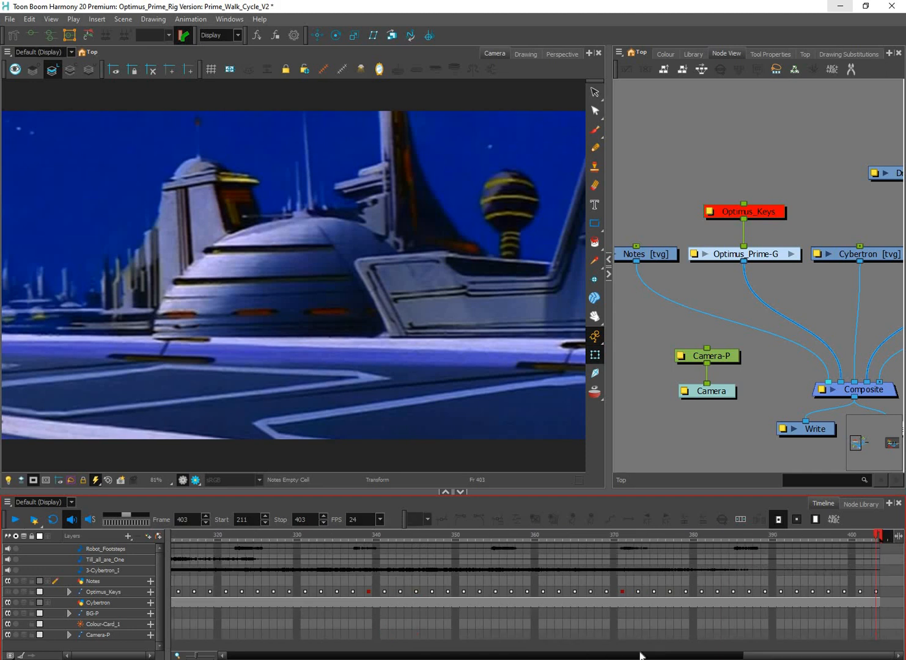
left_click_drag(771, 656, 551, 656)
left_click(417, 535)
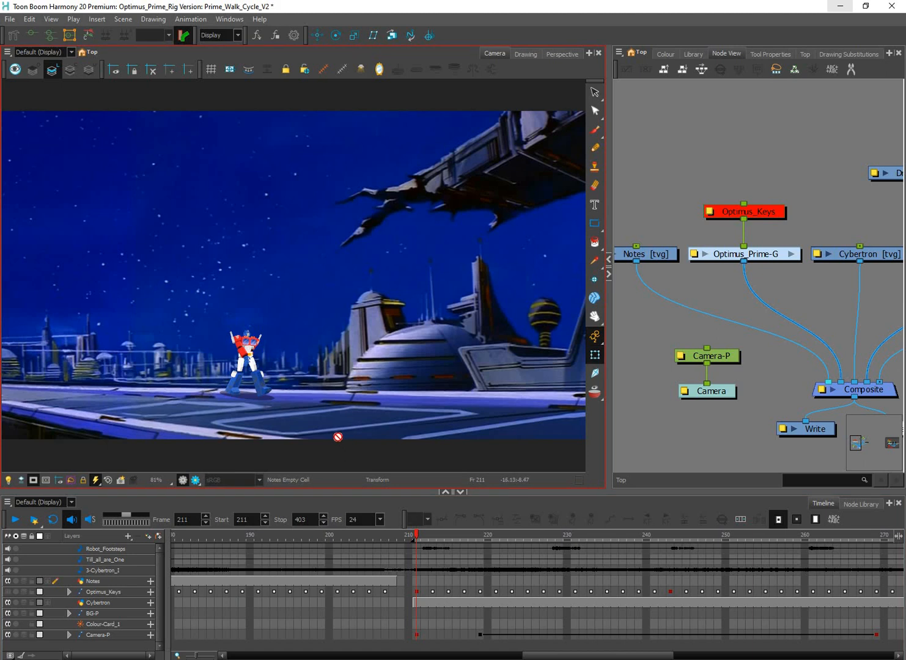
key("Return")
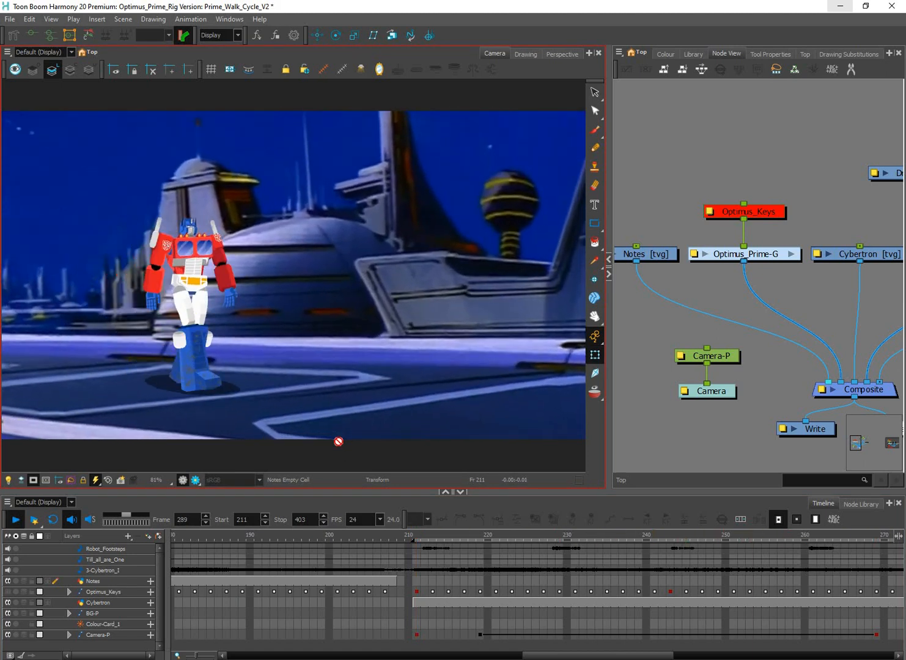
key("Return")
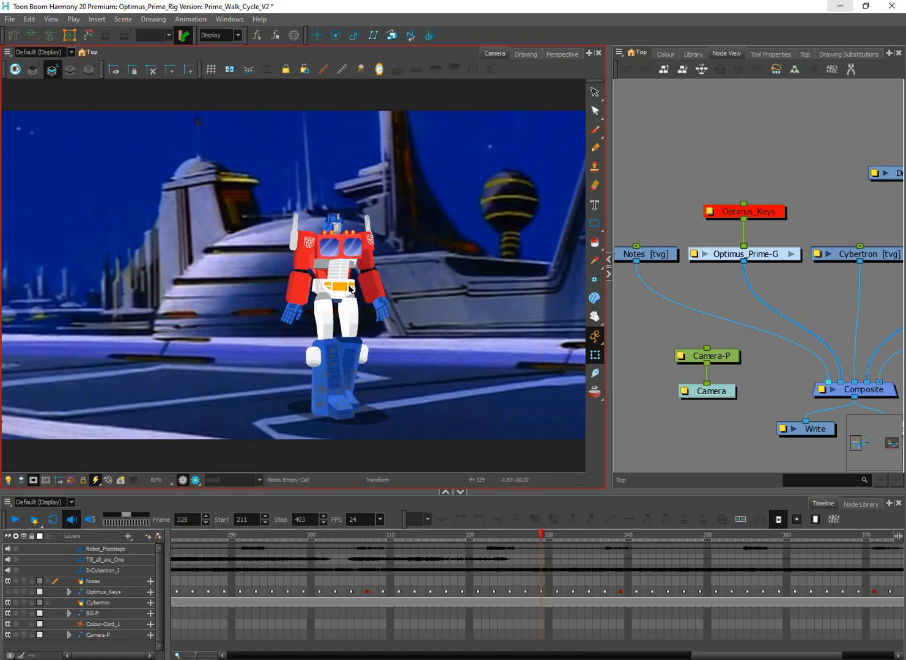
Step: Examine the robot rig up close by selecting its left forearm and that piece's parent arm group, and clear the selection
scroll(344, 283, "up", 4)
scroll(464, 355, "up", 5)
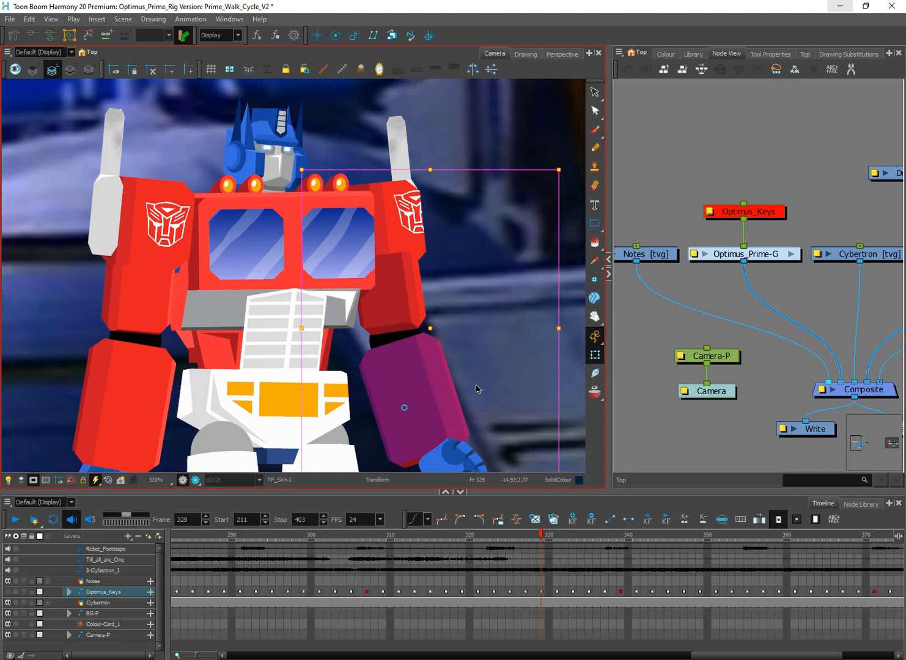
left_click(477, 388)
key("b")
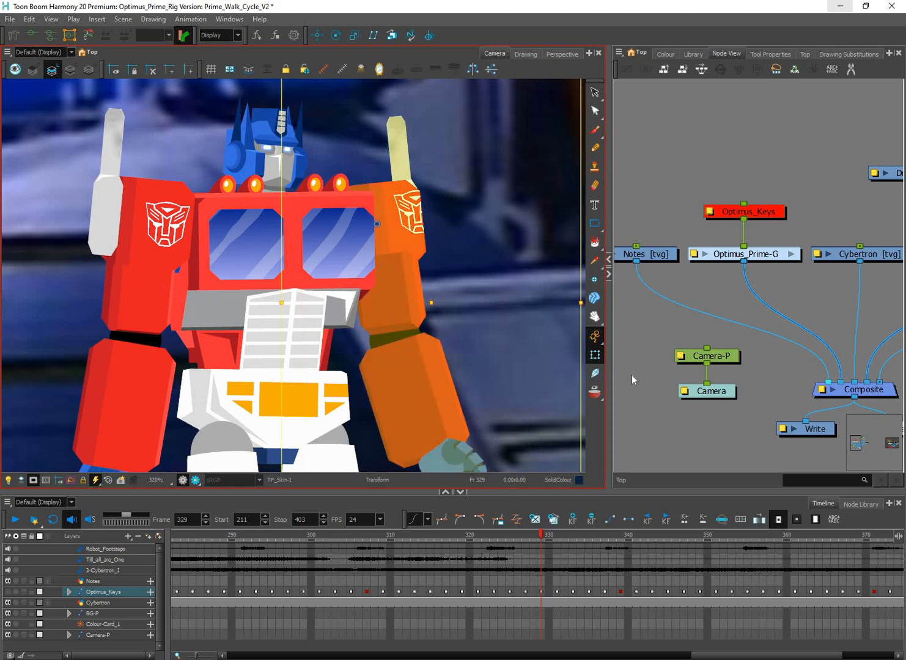
left_click(503, 417)
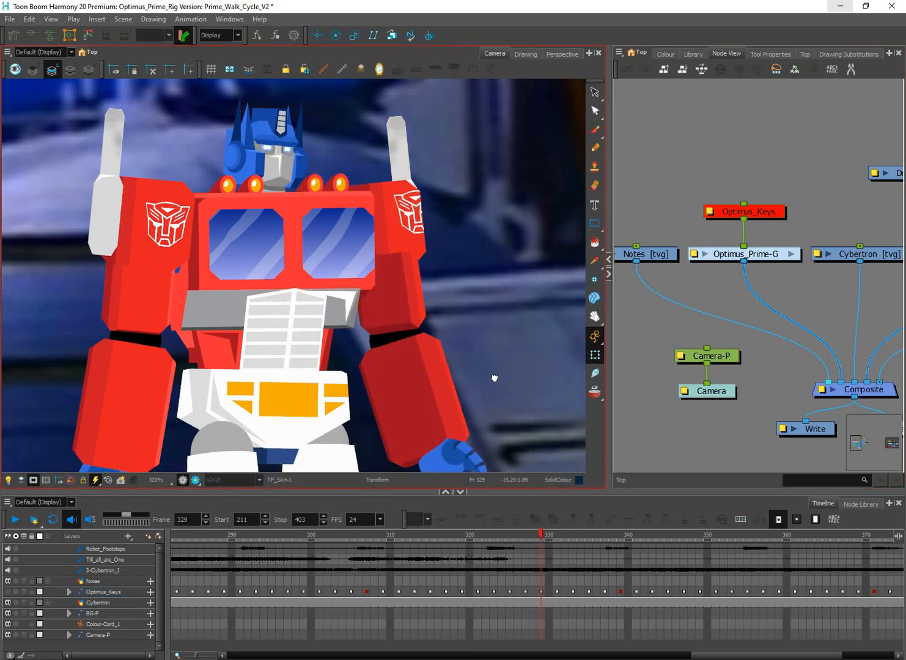
scroll(482, 330, "down", 2)
left_click_drag(500, 371, 436, 307)
scroll(437, 307, "down", 2)
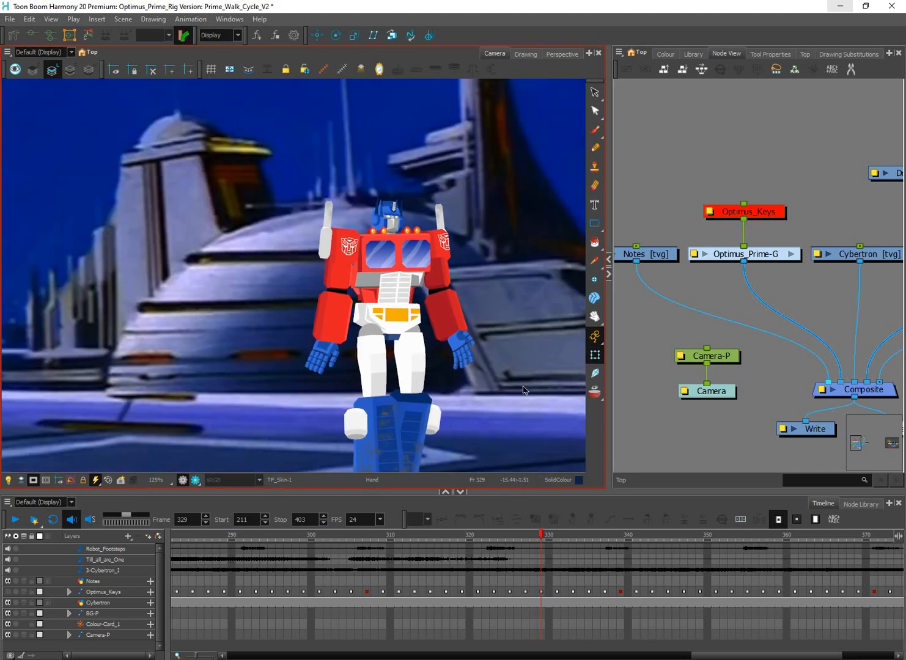
left_click_drag(525, 390, 465, 326)
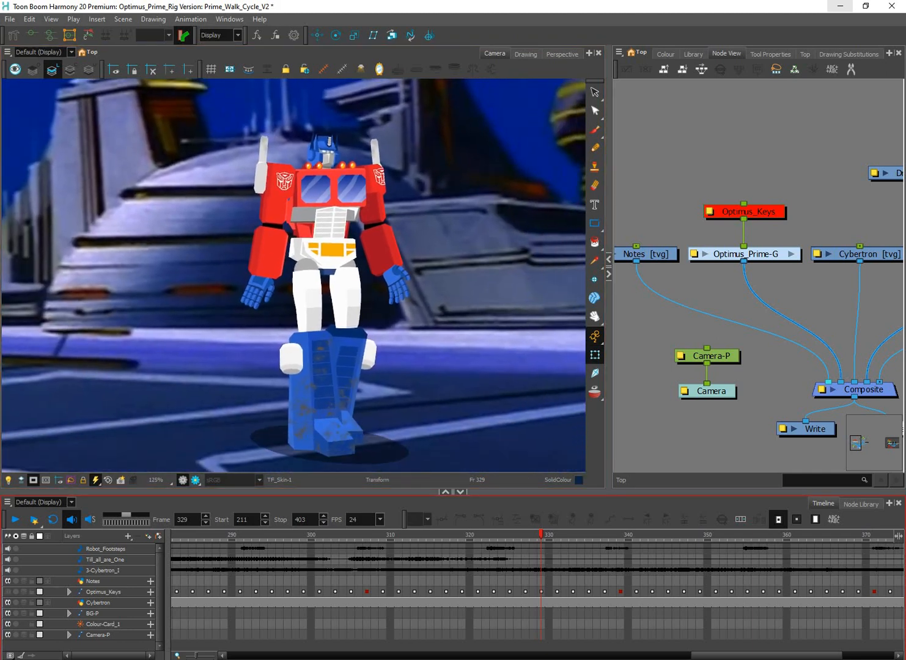
left_click(618, 617)
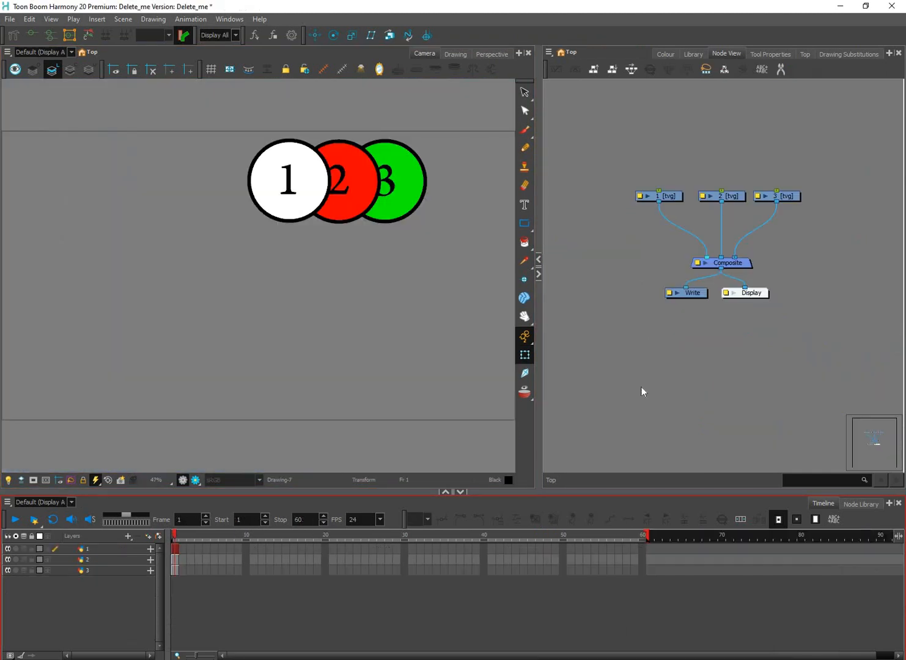
Step: Enable the light table, select drawing node 1 and turn on the art layer preview
left_click_drag(689, 370, 685, 424)
scroll(704, 364, "up", 2)
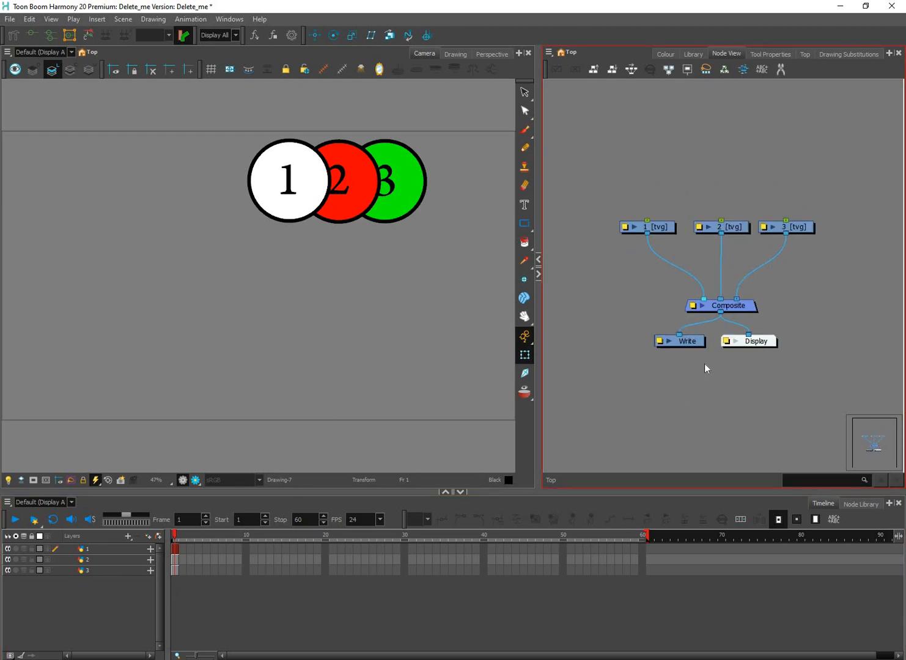
left_click_drag(652, 176, 649, 205)
scroll(632, 235, "up", 1)
left_click_drag(592, 264, 595, 285)
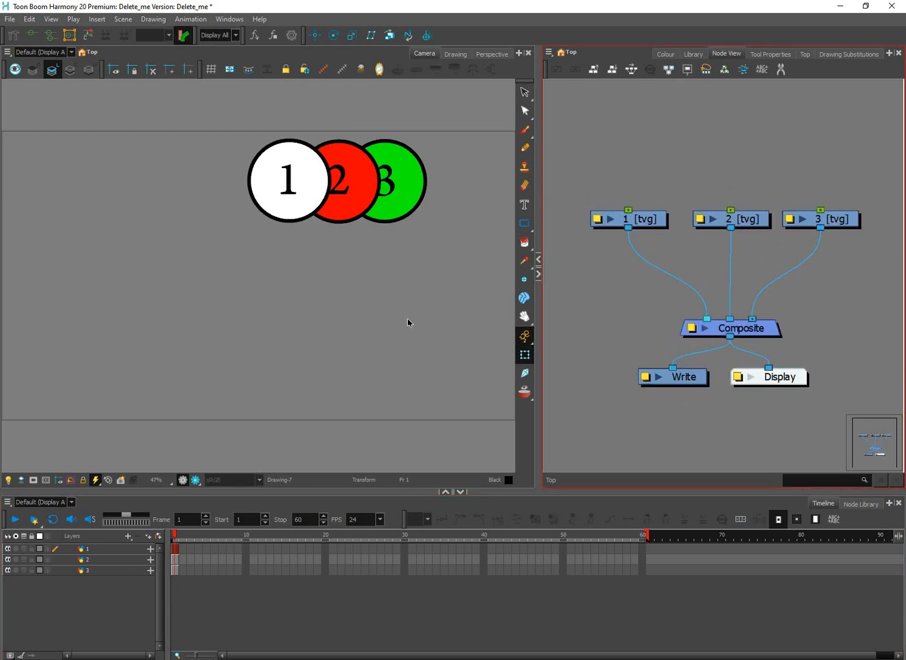
key("alt+s")
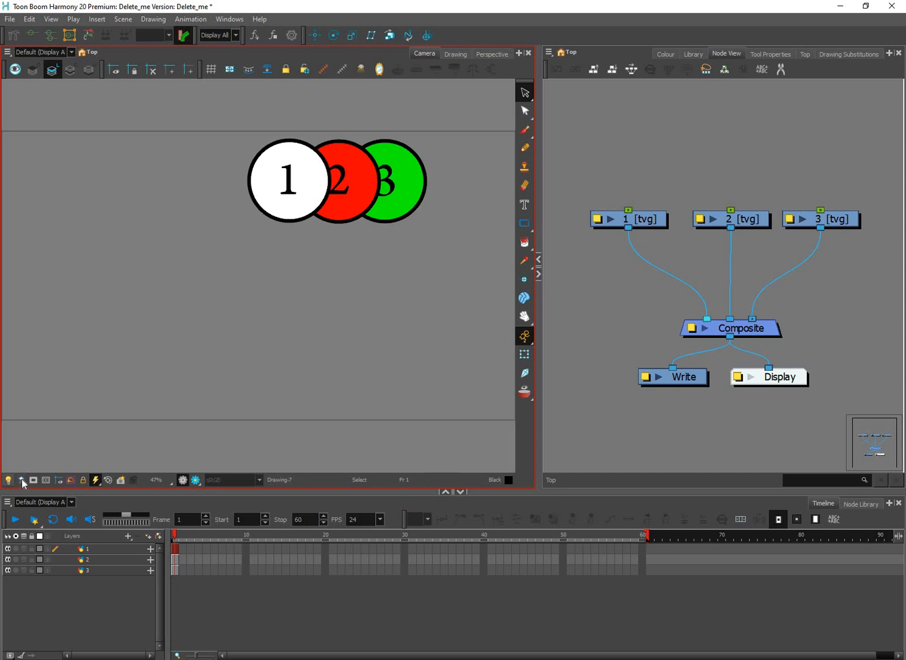
key("shift+l")
left_click(645, 221)
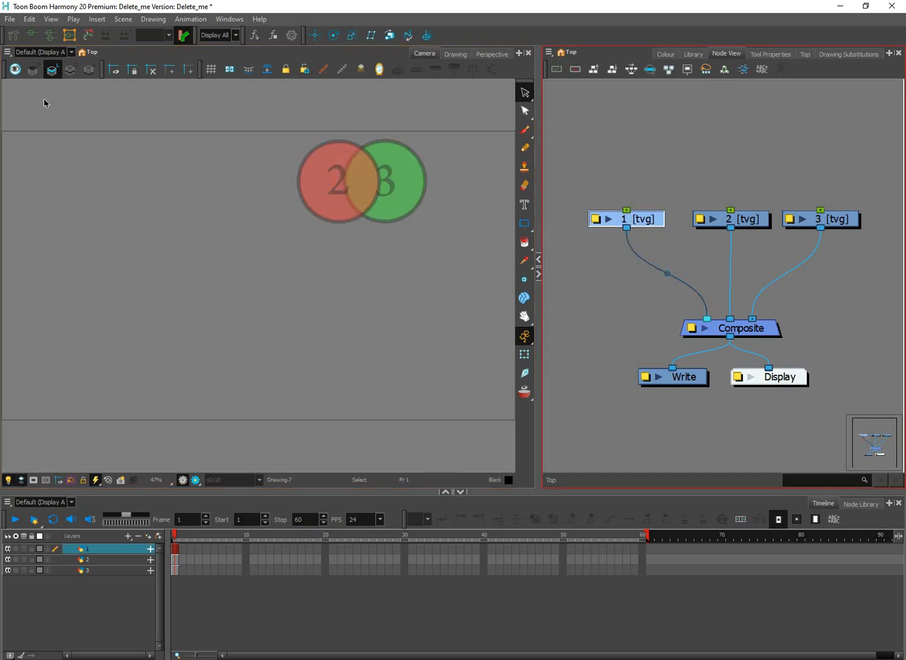
left_click(16, 69)
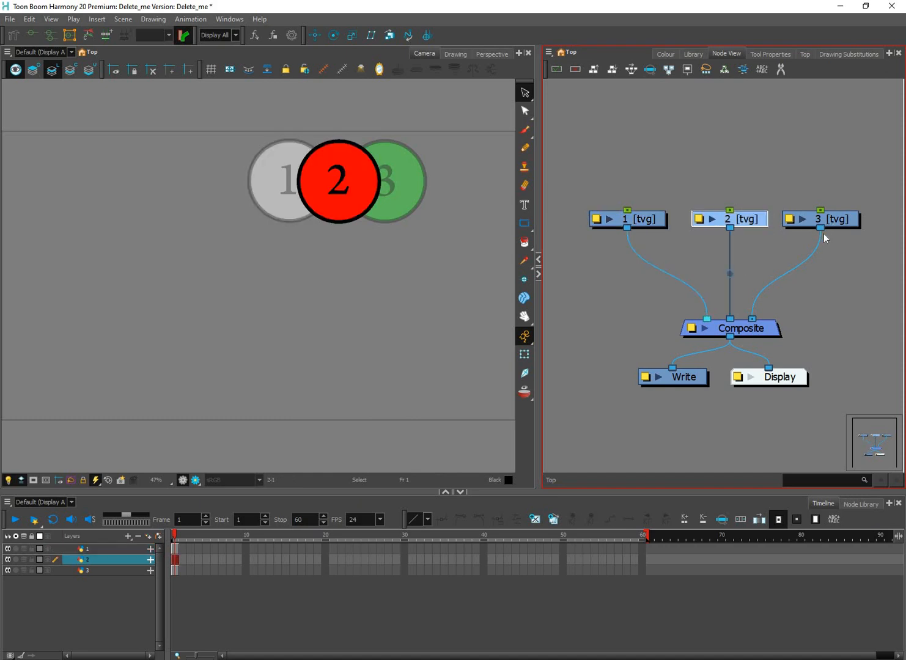
Step: Compare how the numbered circles overlap by selecting drawing nodes 1, 2 and 3 in turn
left_click(839, 225)
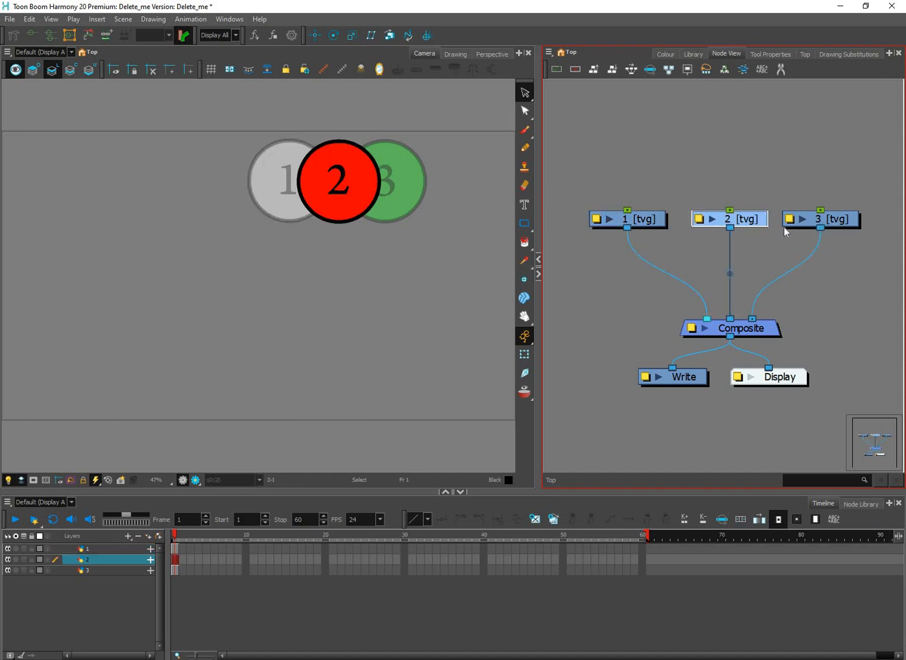
left_click(695, 222)
left_click(645, 224)
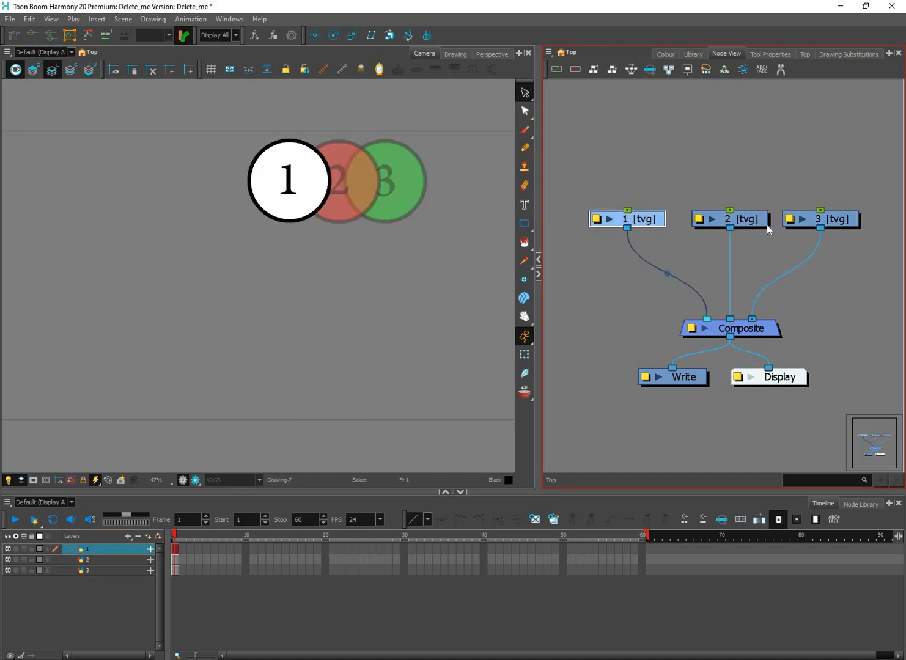
left_click(766, 225)
left_click(843, 221)
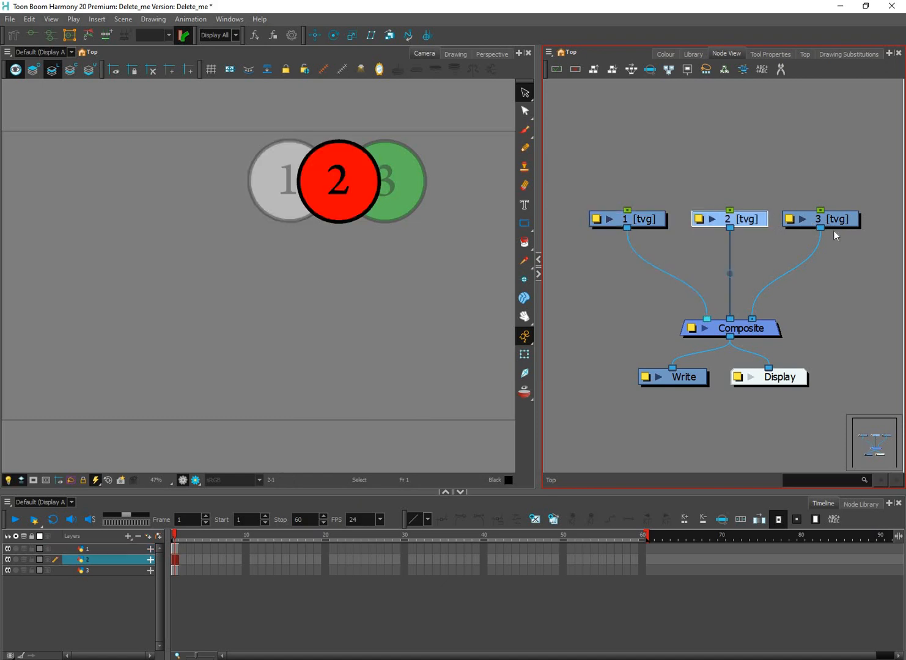
left_click(643, 298)
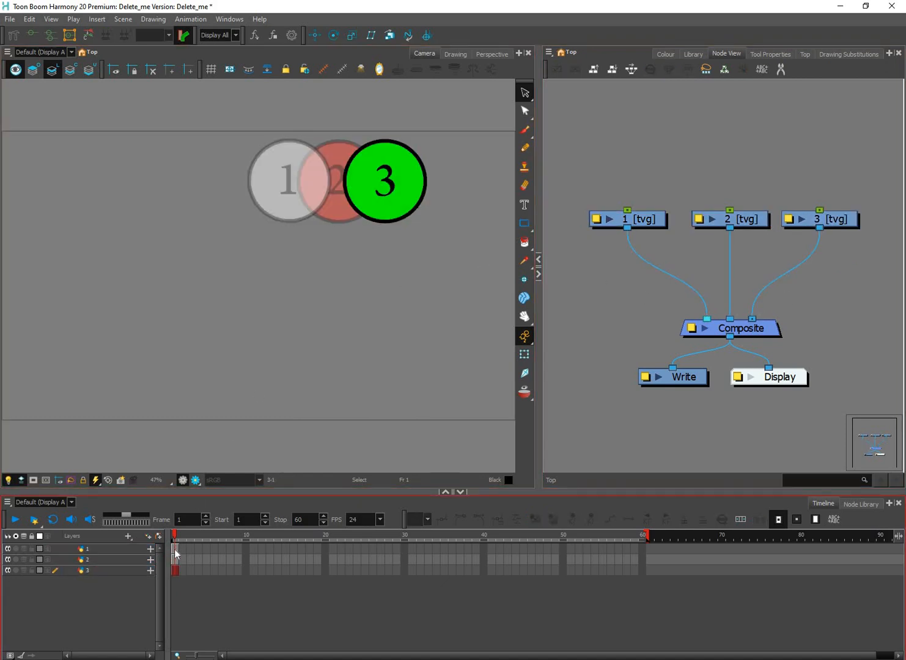
left_click(647, 221)
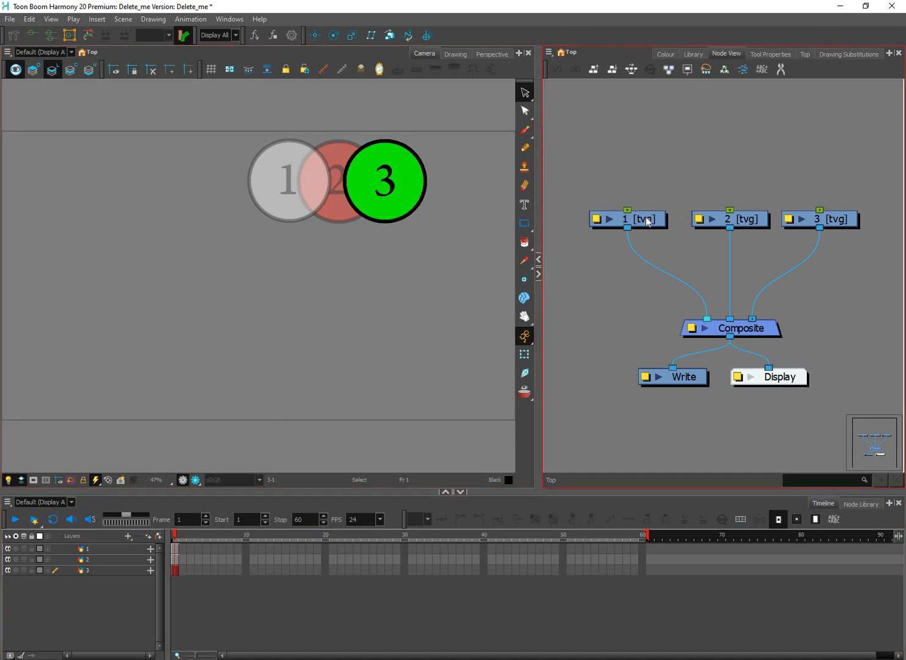
left_click(621, 220)
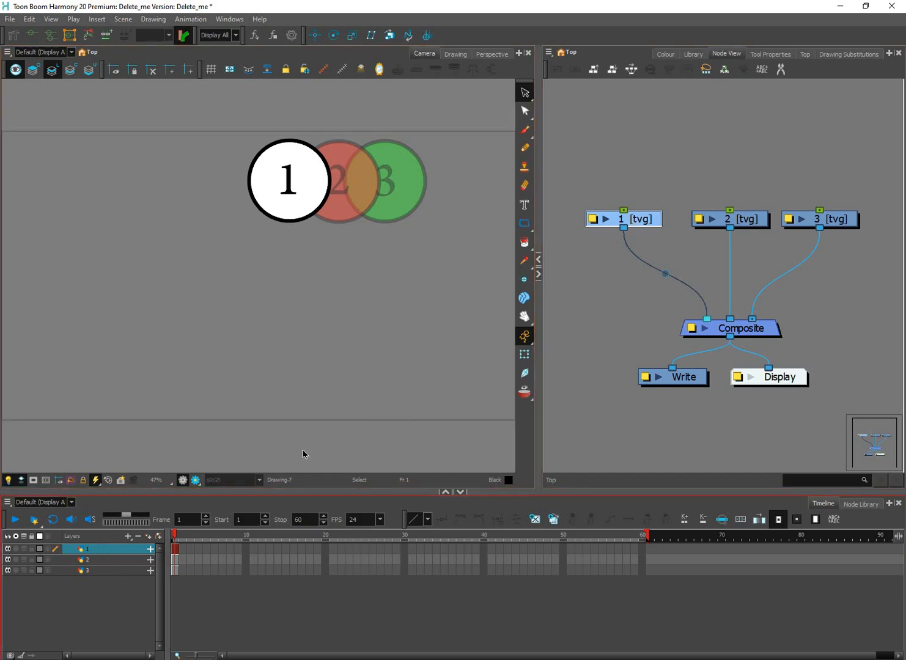
left_click(106, 560)
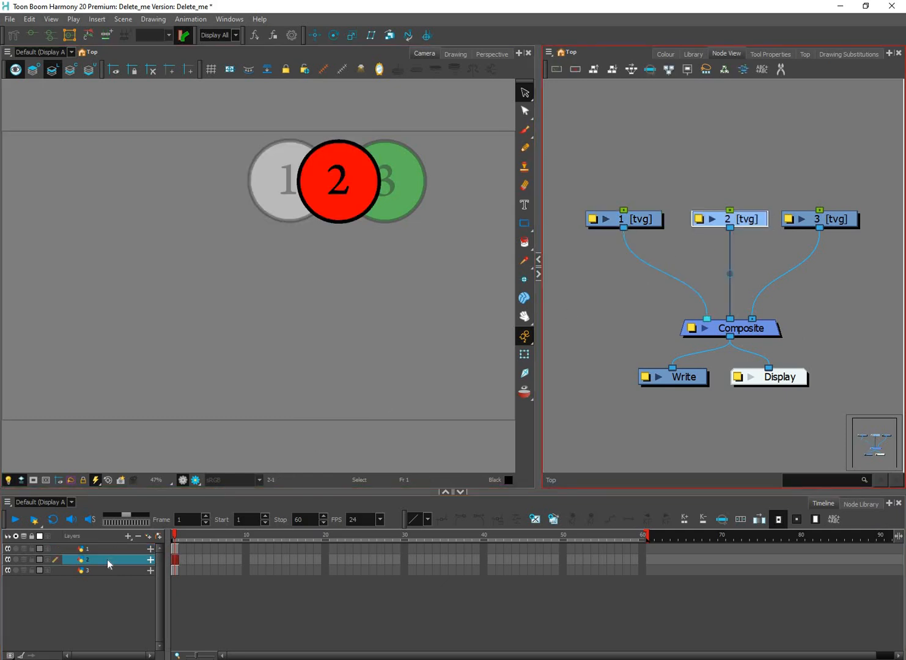
left_click(819, 221)
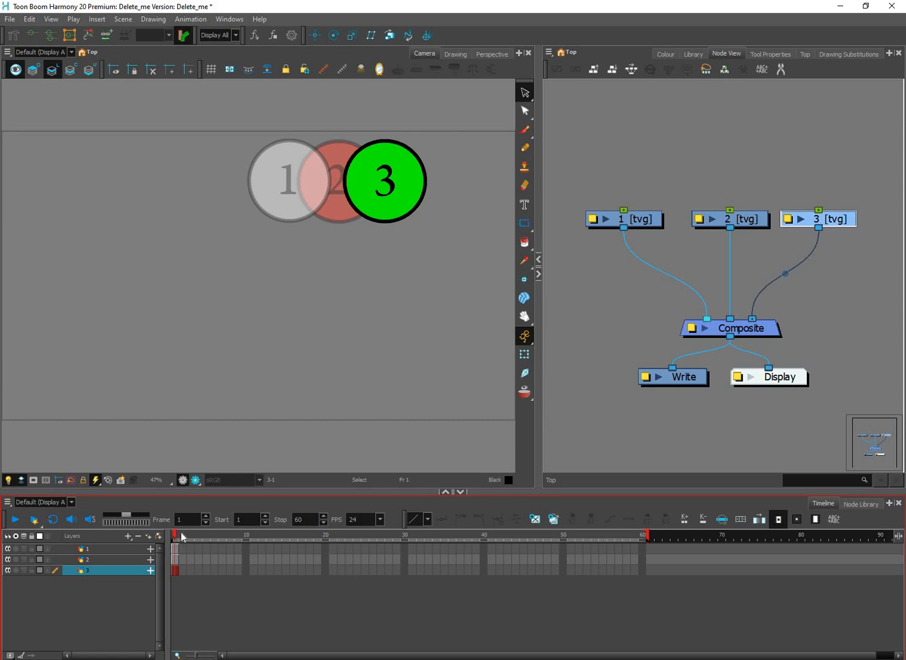
Step: Examine the frame 1 cells of layers 1, 2 and 3 one by one and scrub through the following frames
mouse_move(176, 533)
left_mouse_down()
mouse_move(223, 534)
mouse_move(188, 535)
mouse_move(218, 569)
mouse_move(176, 551)
left_mouse_up()
left_click(178, 549)
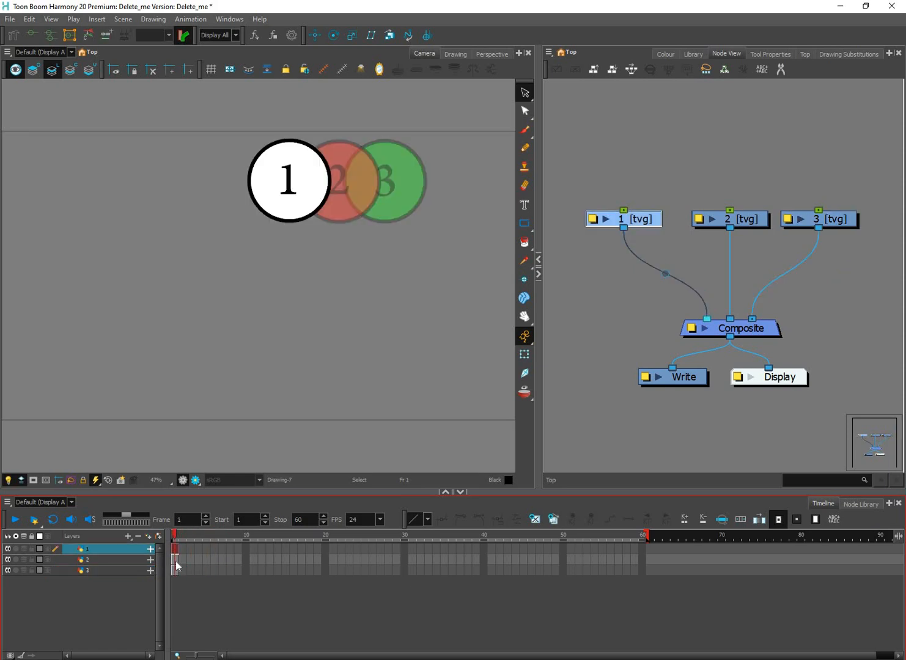
left_click(176, 560)
left_click(175, 570)
left_click(177, 549)
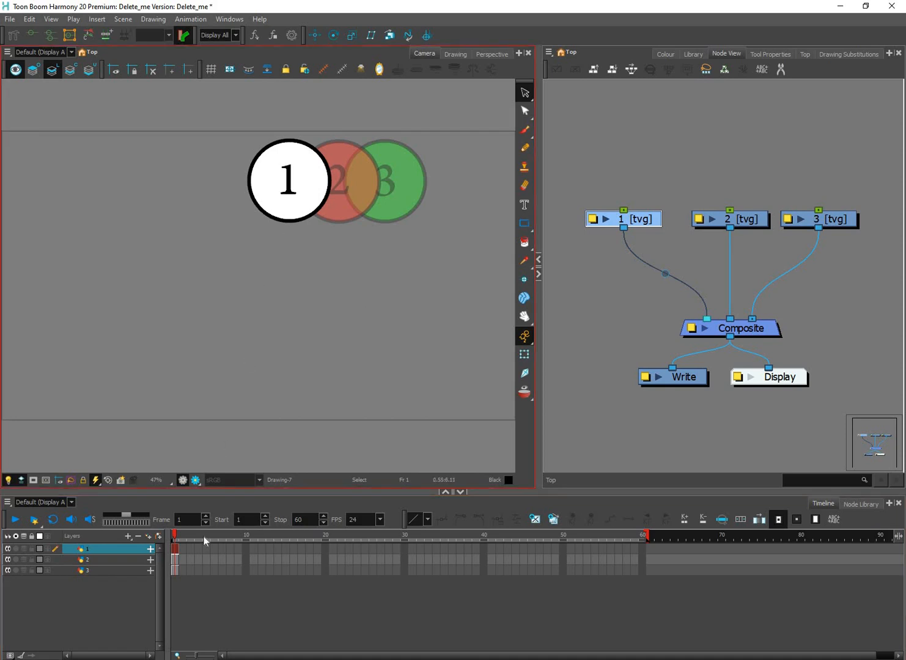
left_click_drag(216, 537, 492, 528)
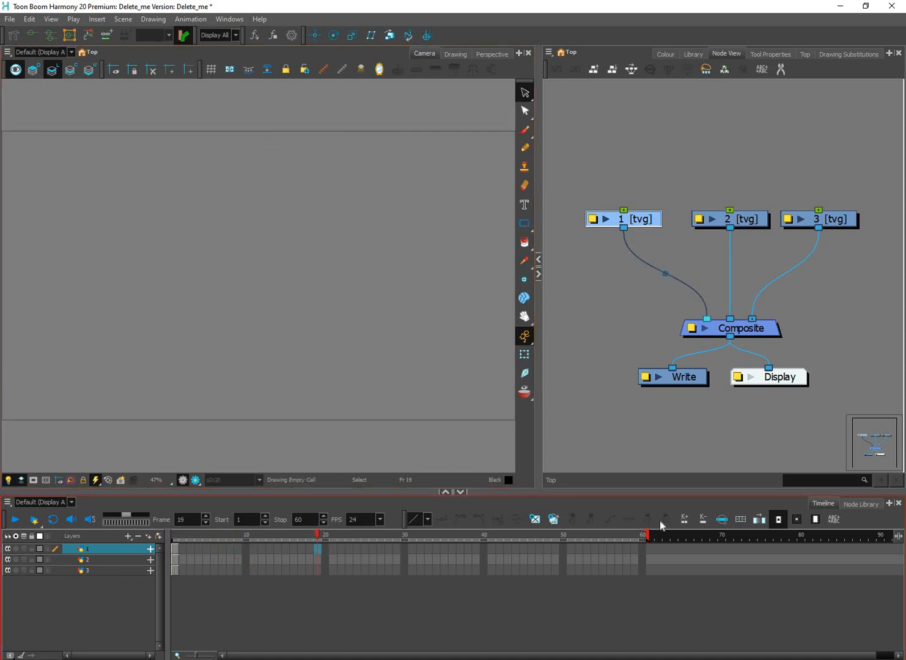
Step: Extend the exposure of layer 1's drawing to frame 60 and review it by stepping back and scrubbing through the frames
left_click(643, 549)
key("F5")
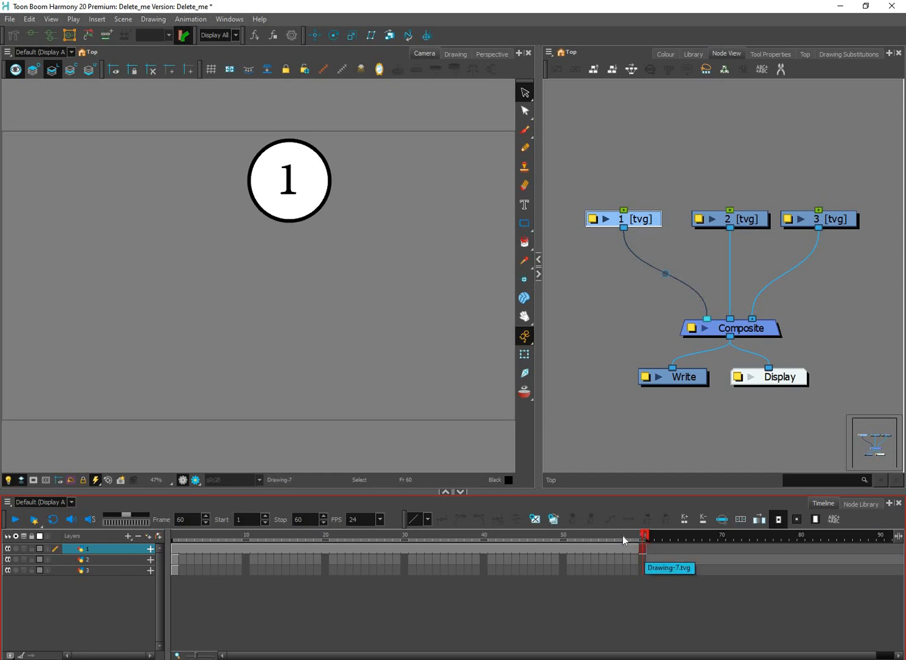
key("comma")
key("comma")
key("comma")
key("comma")
key("comma")
key("comma")
key("comma")
key("comma")
key("comma")
key("comma")
key("comma")
key("comma")
key("comma")
key("comma")
key("comma")
key("comma")
key("comma")
key("comma")
key("comma")
key("comma")
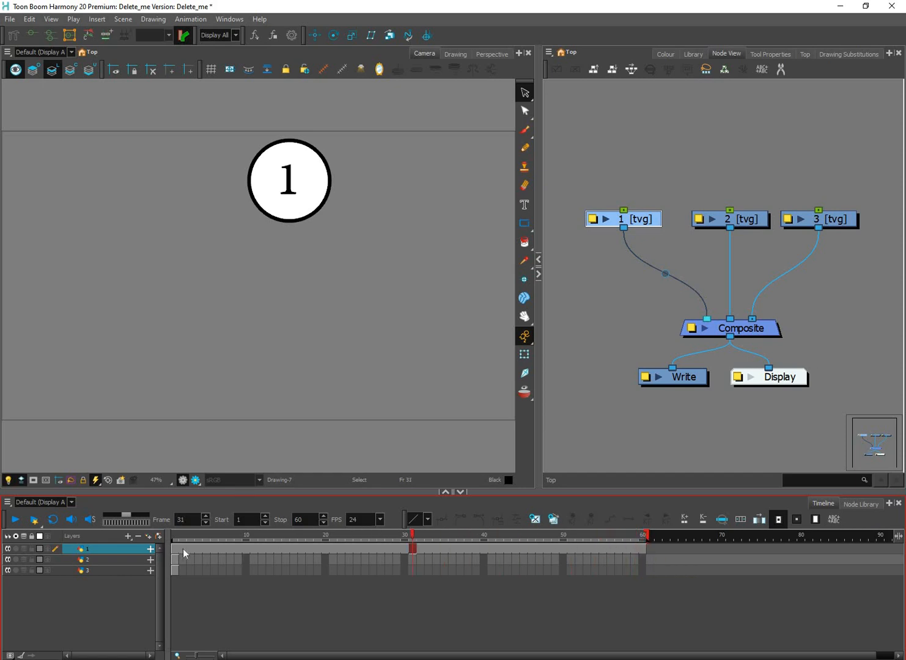
left_click_drag(176, 550, 643, 548)
Step: Extend the exposure of layer 2's drawing to frame 60
left_click(643, 561)
left_click(641, 560)
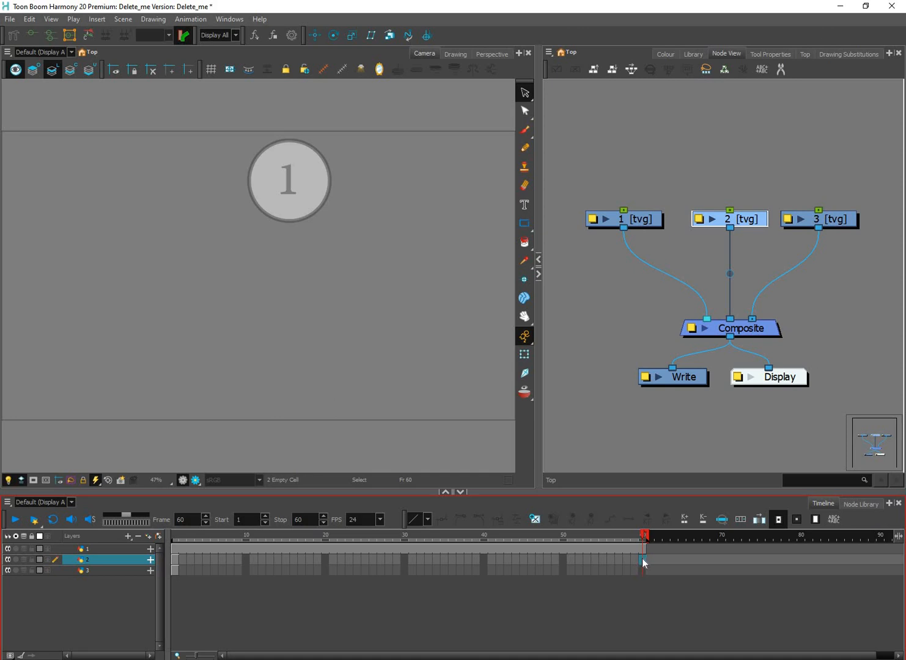
right_click(643, 560)
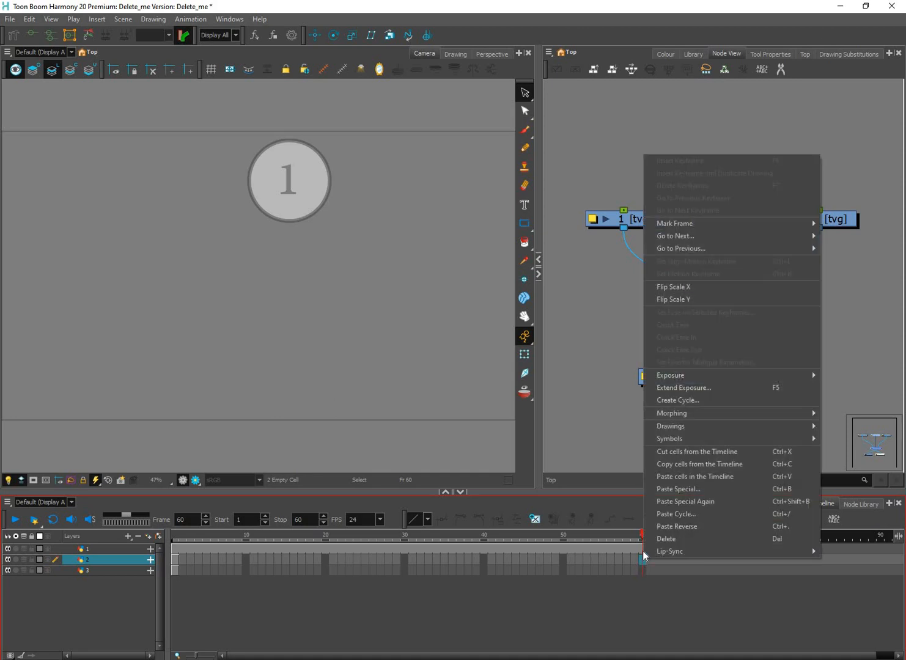
left_click(786, 389)
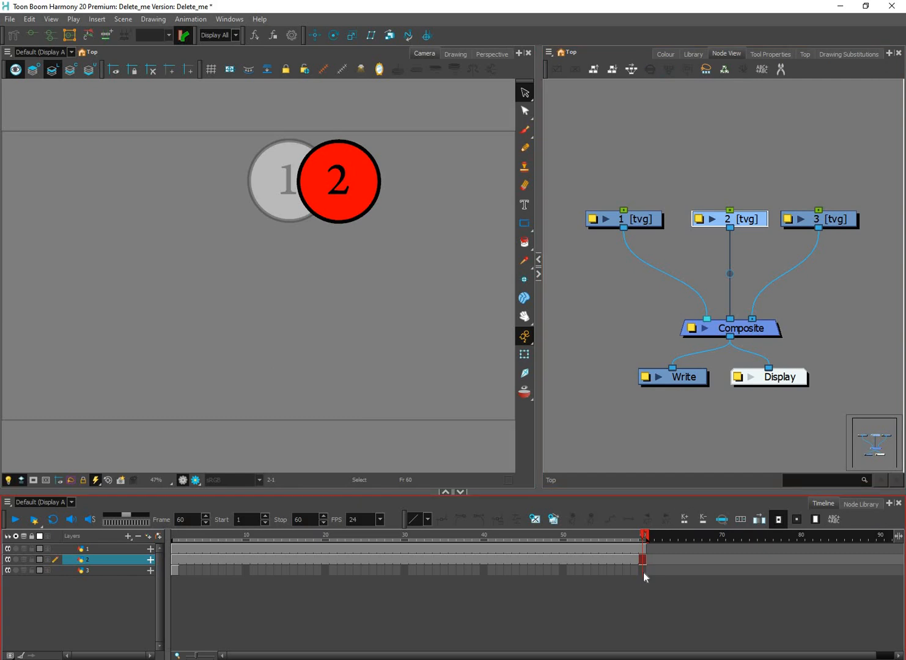
Step: Extend the exposure of layer 3's drawing to frame 60, scrub through the scene and deselect all nodes
left_click(642, 571)
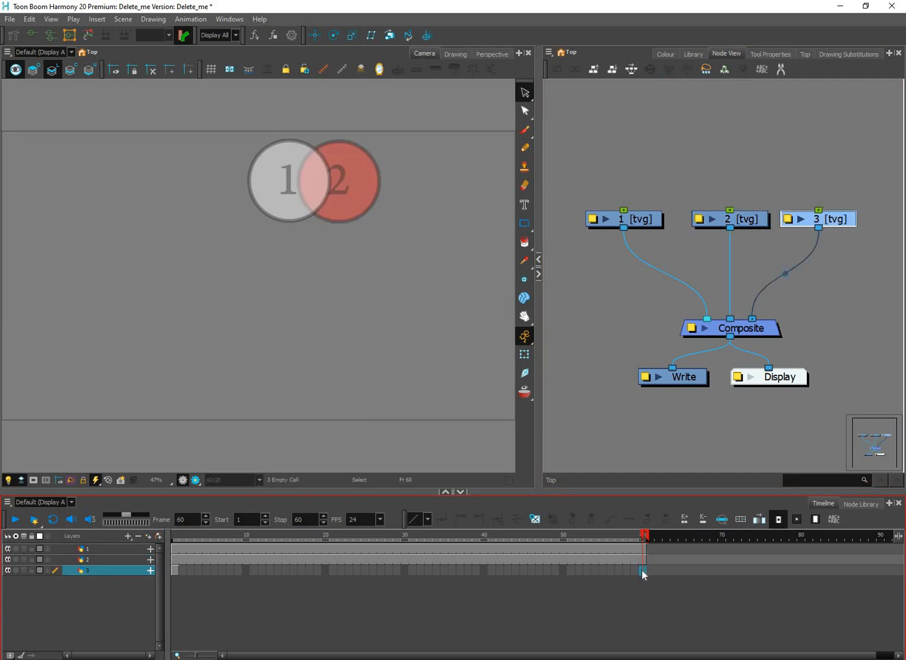
key("F5")
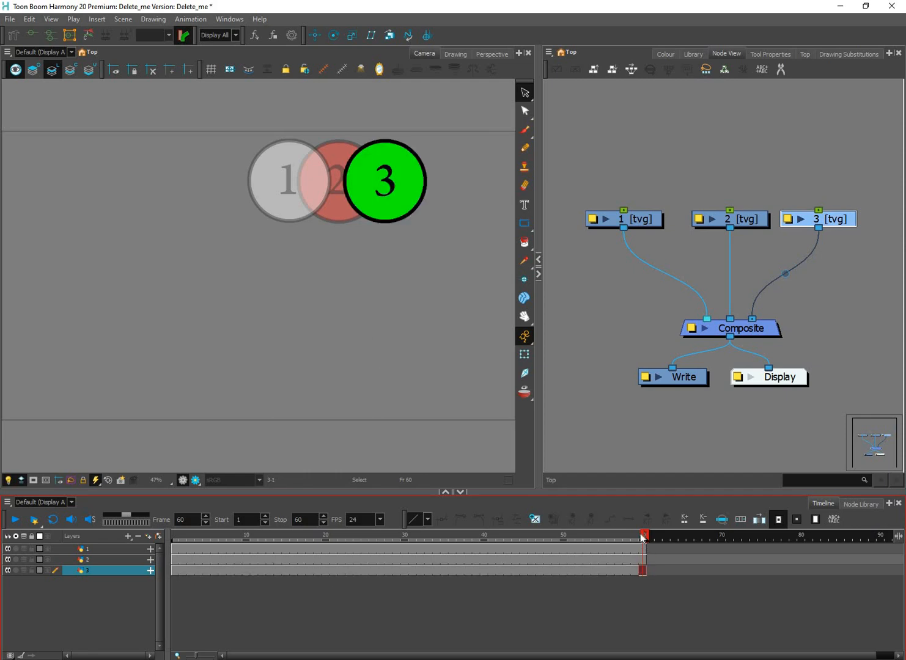
left_click_drag(583, 536, 223, 536)
left_click_drag(397, 532, 647, 530)
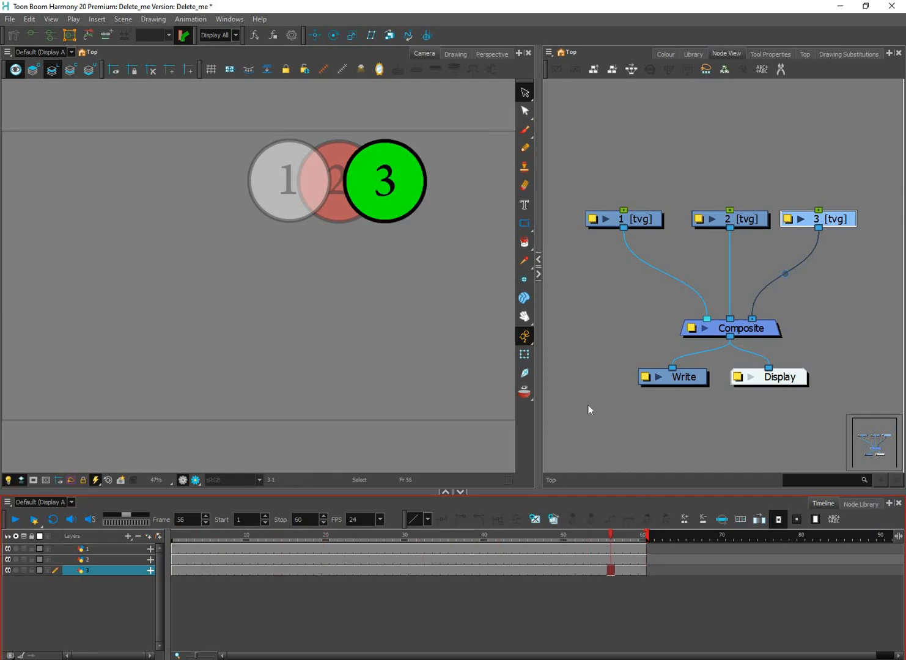
left_click(603, 306)
left_click_drag(604, 305, 605, 391)
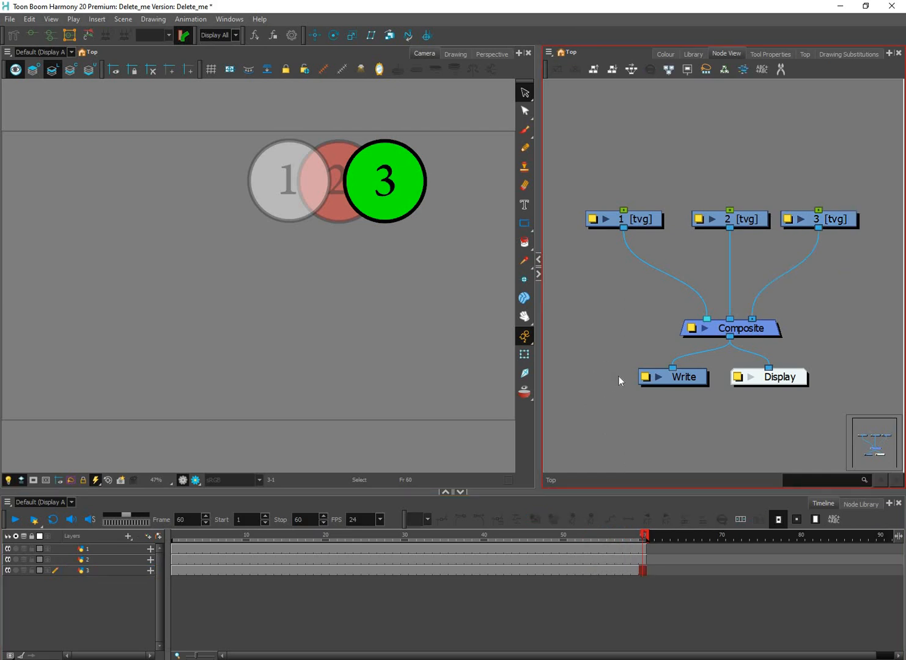
Step: Reposition drawing nodes 2 and 3 so the three drawing nodes are evenly spaced above the composite
left_click(646, 312)
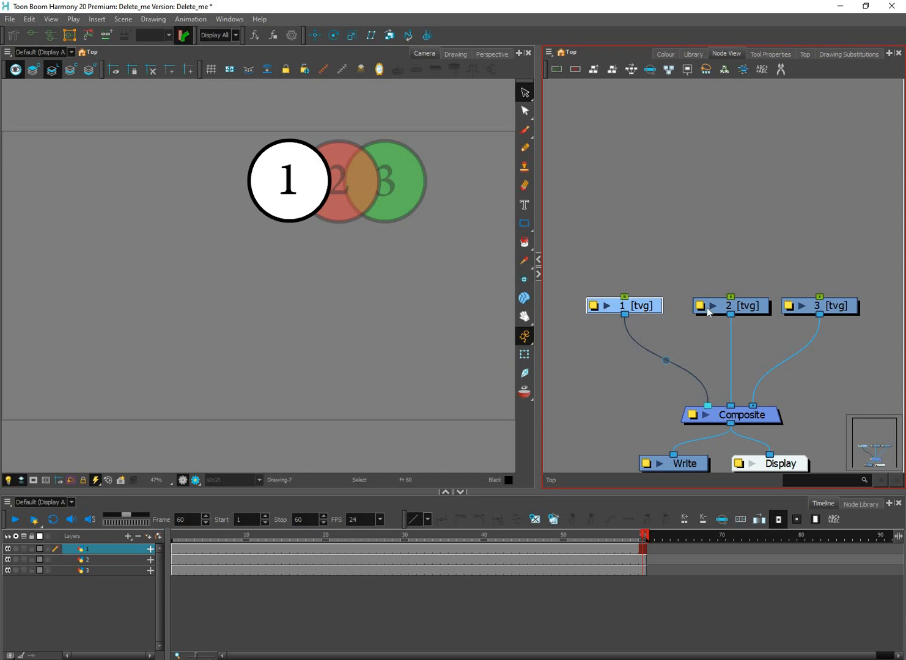
left_click(754, 309)
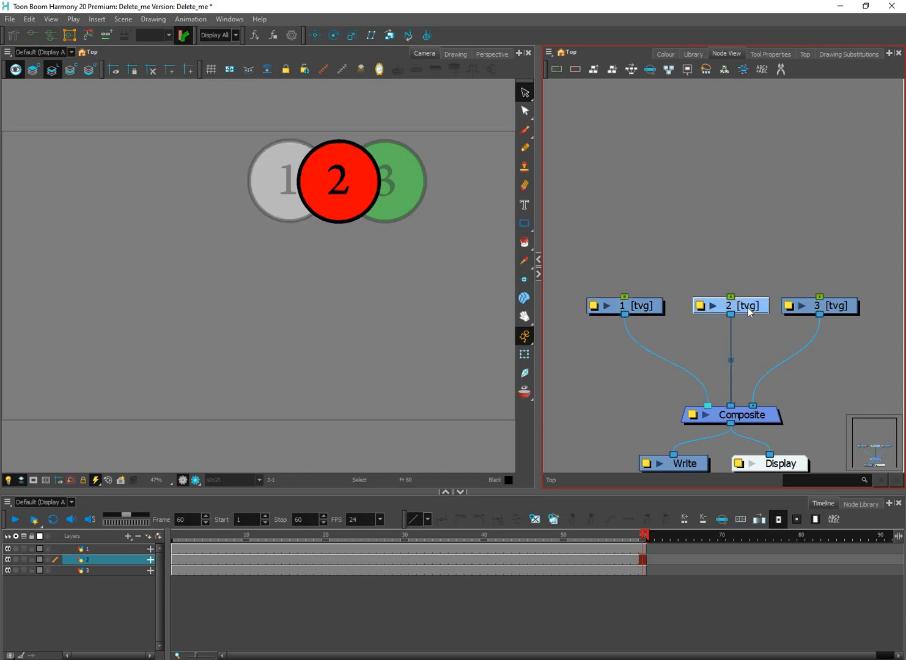
left_click_drag(794, 310, 735, 310)
left_click(725, 358)
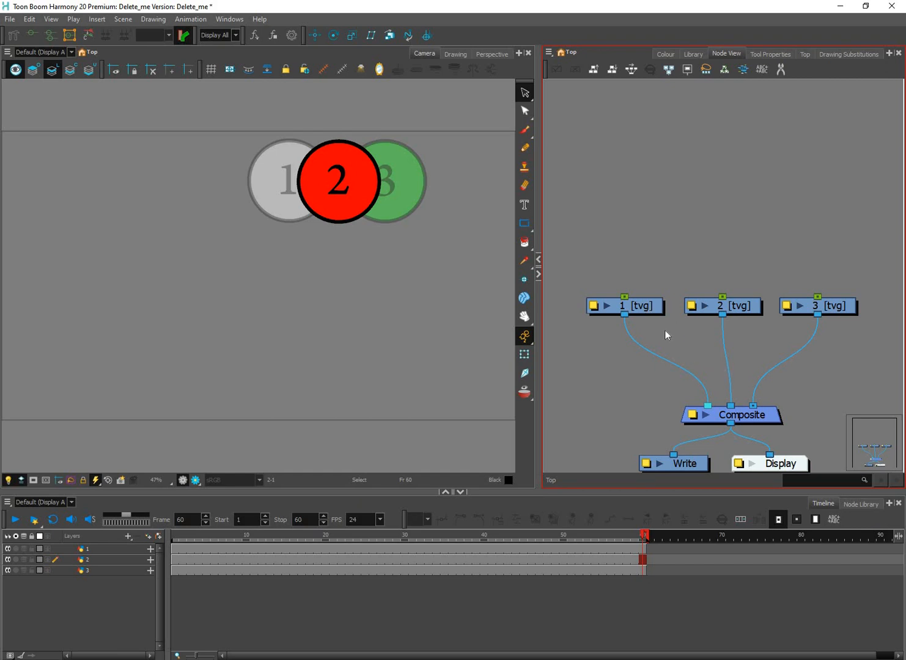
Step: Add a parent peg to drawing node 1, move it closer to the node and delete it again
left_click(666, 345)
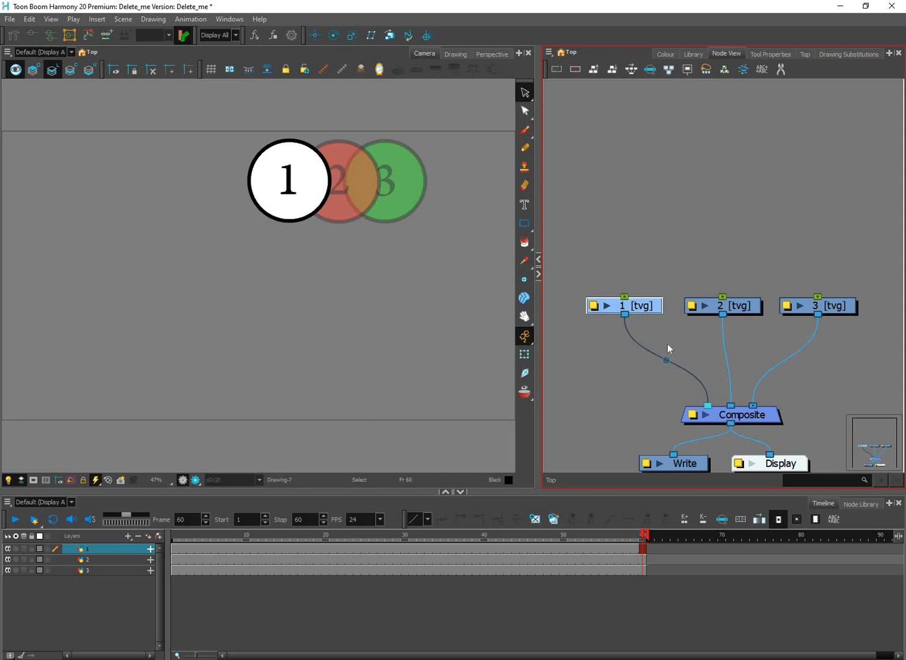
key("ctrl+p")
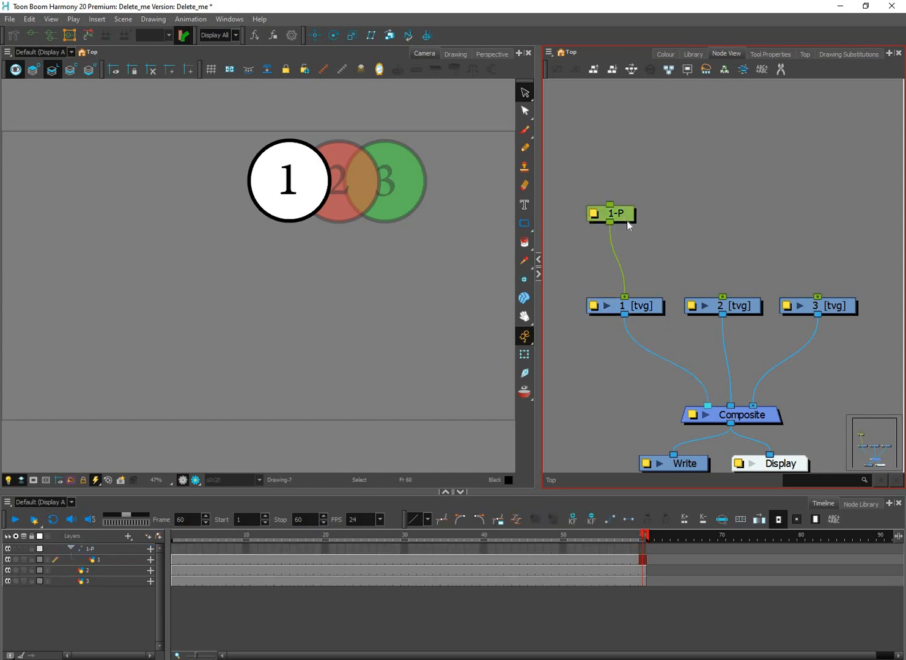
left_click_drag(613, 213, 618, 239)
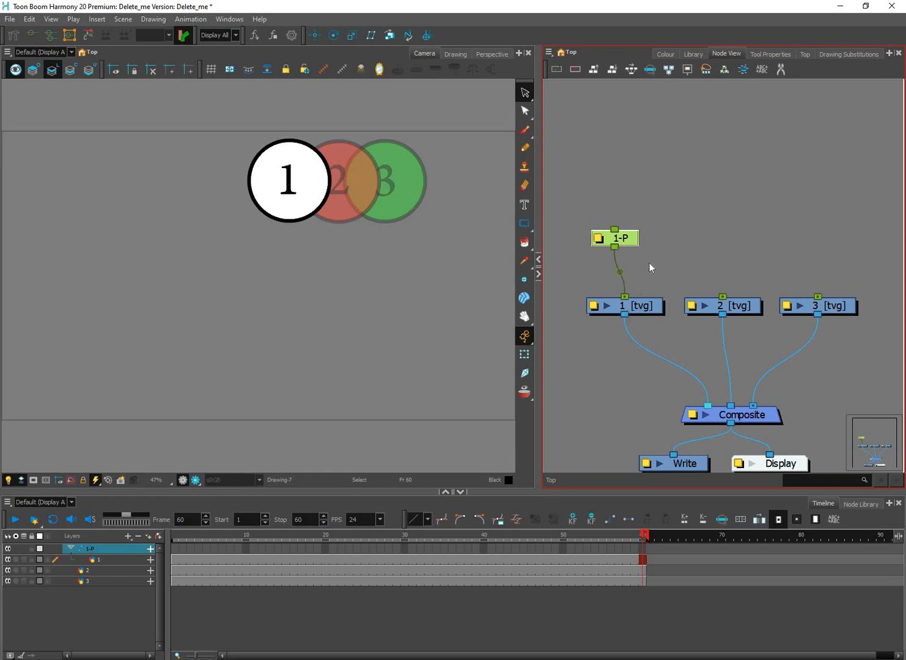
left_click(641, 257)
left_click(623, 240)
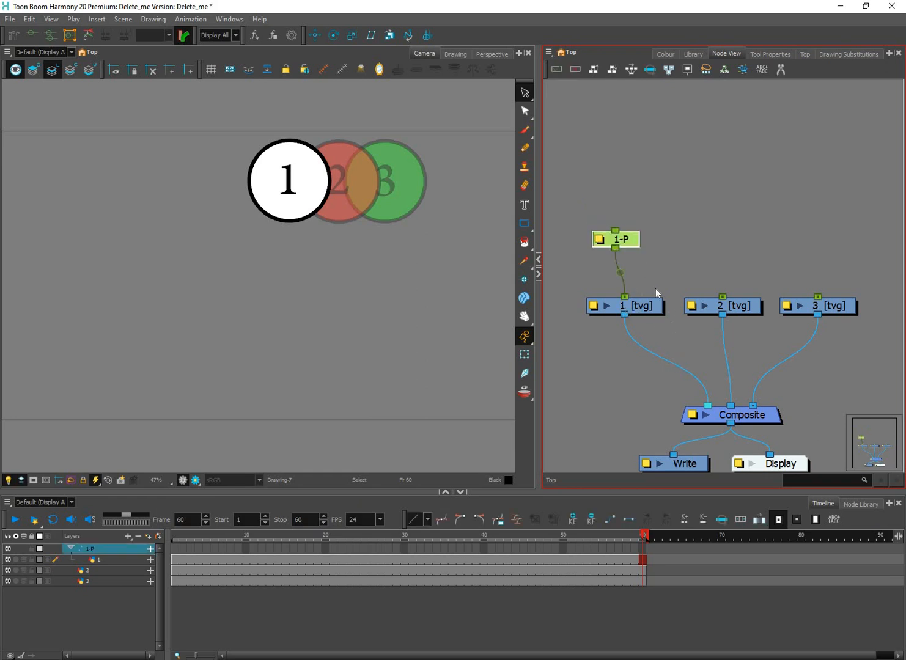
key("Delete")
Step: With no node selected, add a loose peg, connect it to drawing node 1 and delete it again
left_click(628, 308)
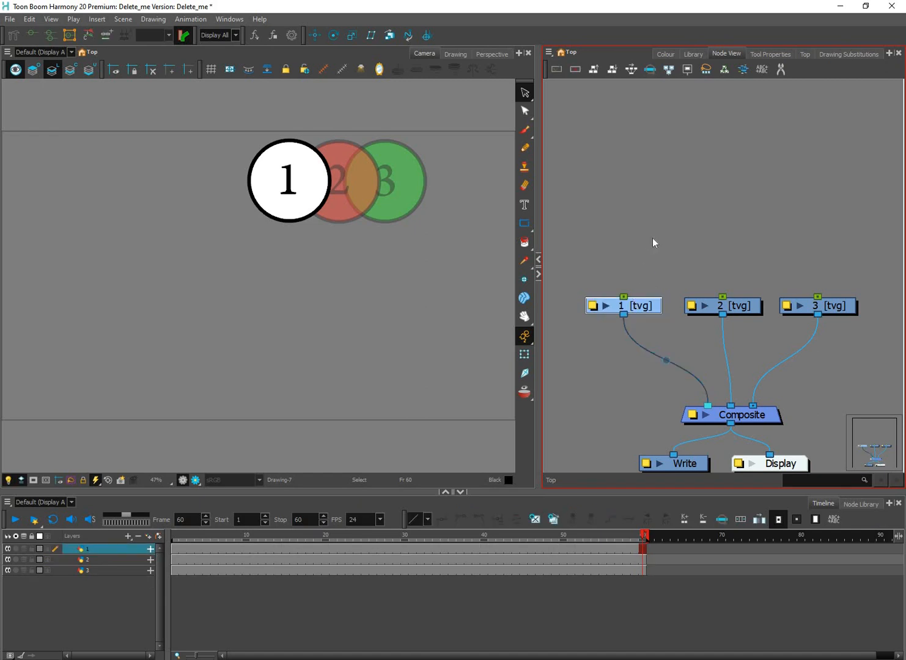
left_click(630, 220)
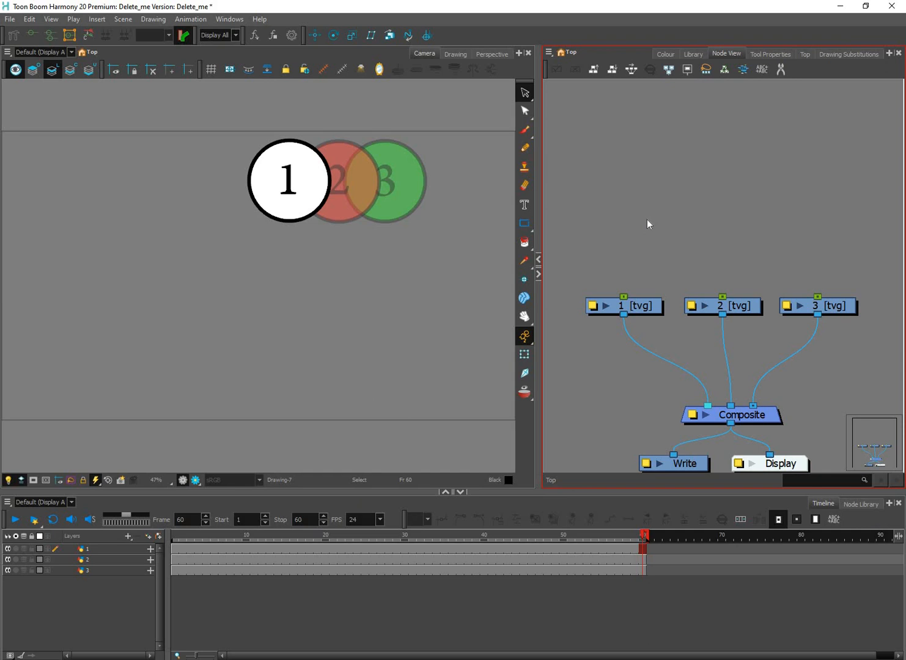
key("ctrl+p")
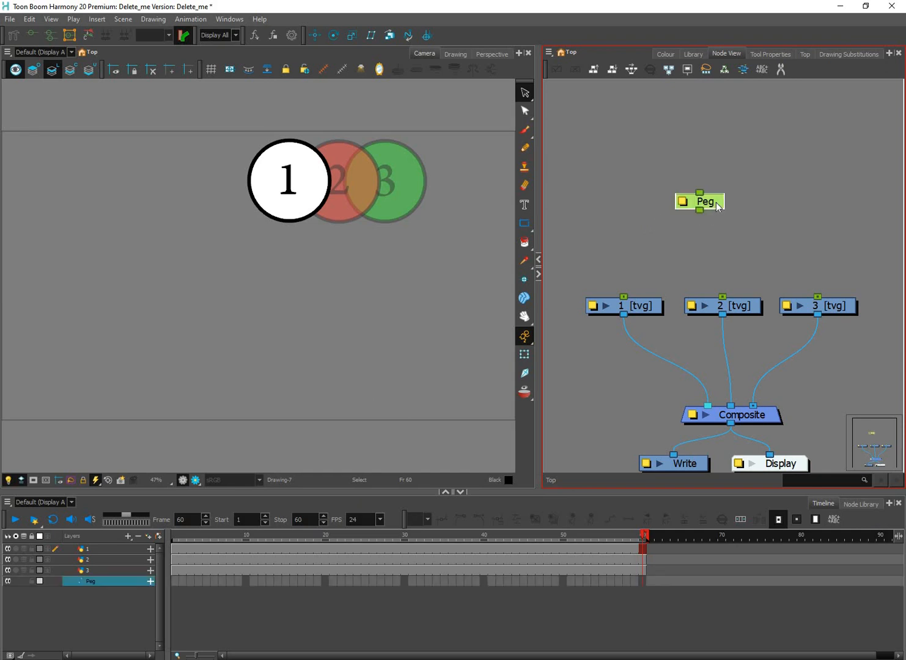
mouse_move(706, 201)
left_mouse_down()
mouse_move(685, 204)
mouse_move(631, 238)
mouse_move(623, 296)
left_mouse_up()
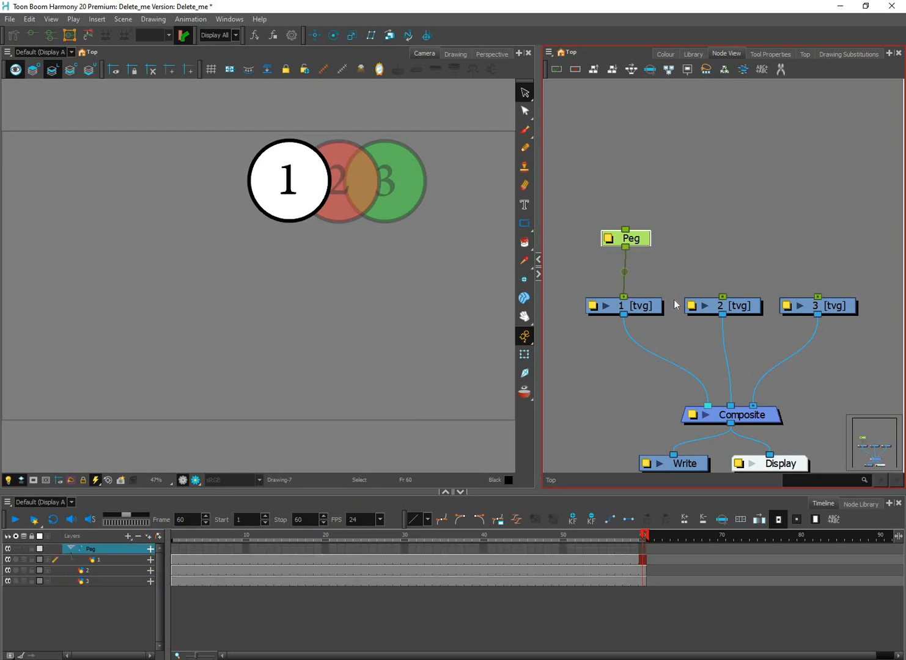
key("Delete")
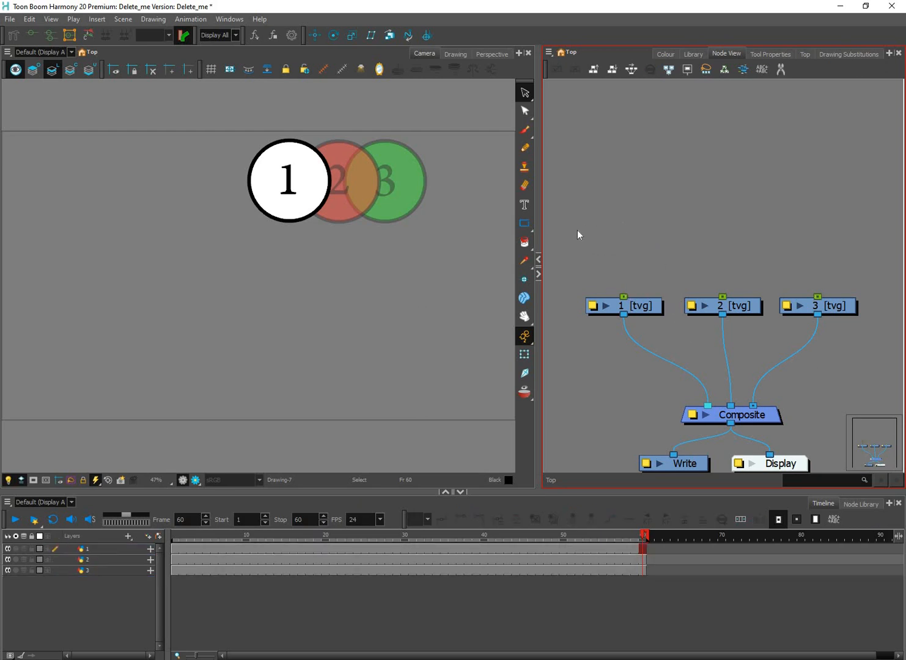
Step: Add a parent peg to each of drawing nodes 1, 2 and 3 at once
mouse_move(576, 230)
left_mouse_down()
mouse_move(863, 326)
mouse_move(846, 330)
left_mouse_up()
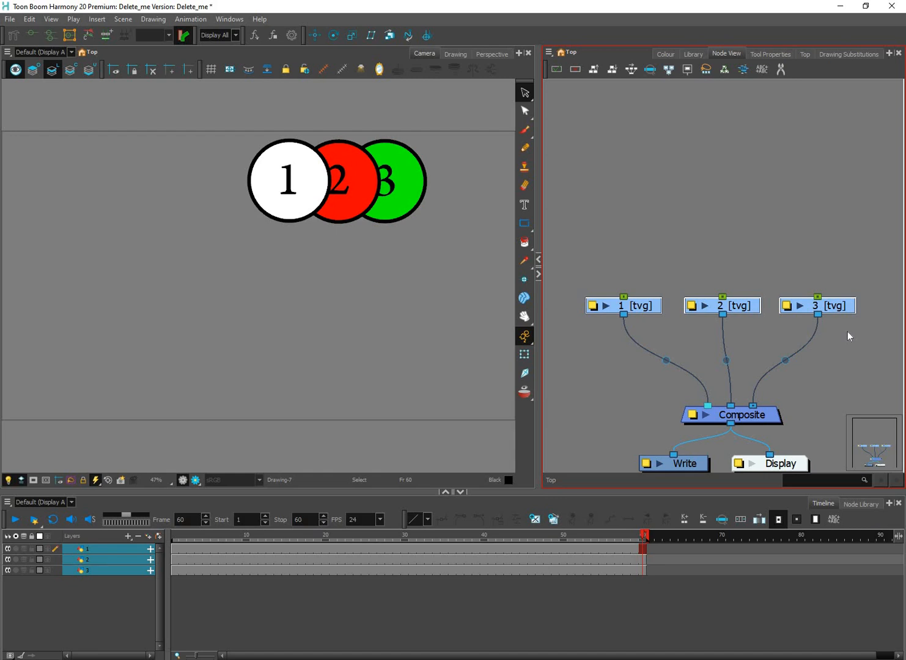
key("ctrl+p")
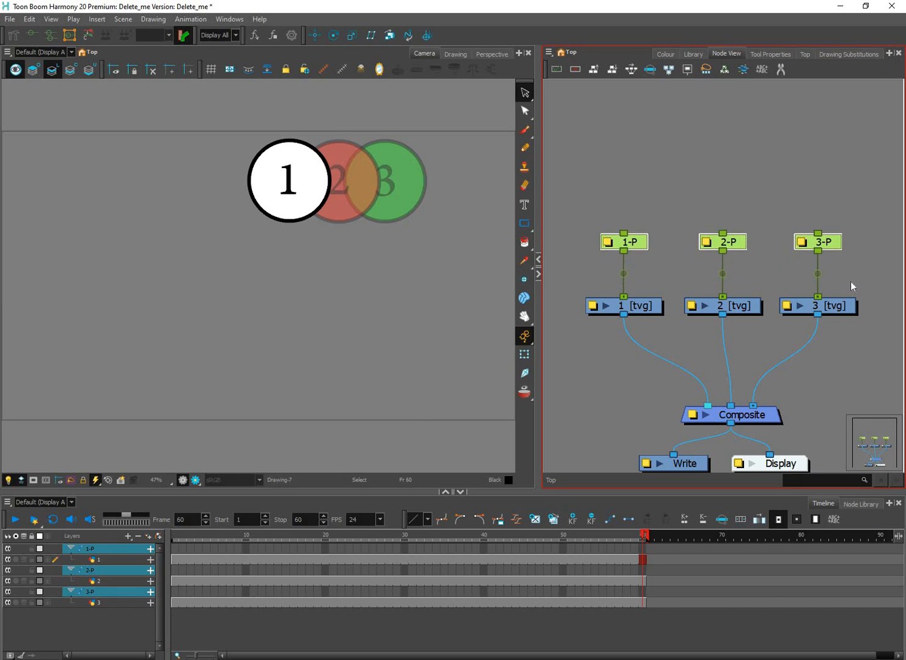
left_click(829, 325)
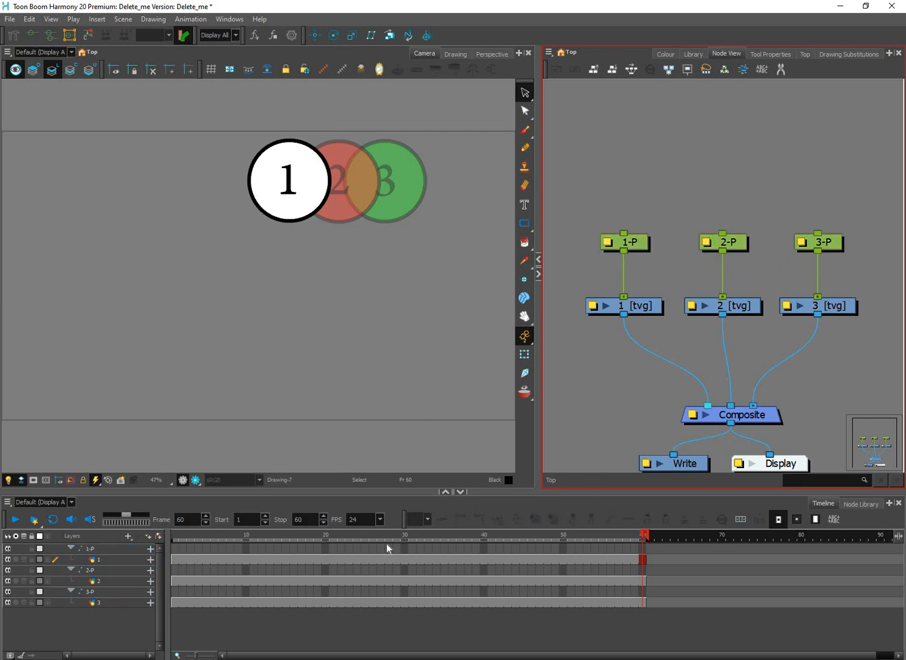
Step: Return to frame 1 and check how pegs 1-P, 2-P and 3-P correspond between the timeline and the node network
left_click_drag(177, 561, 313, 562)
left_click(193, 549)
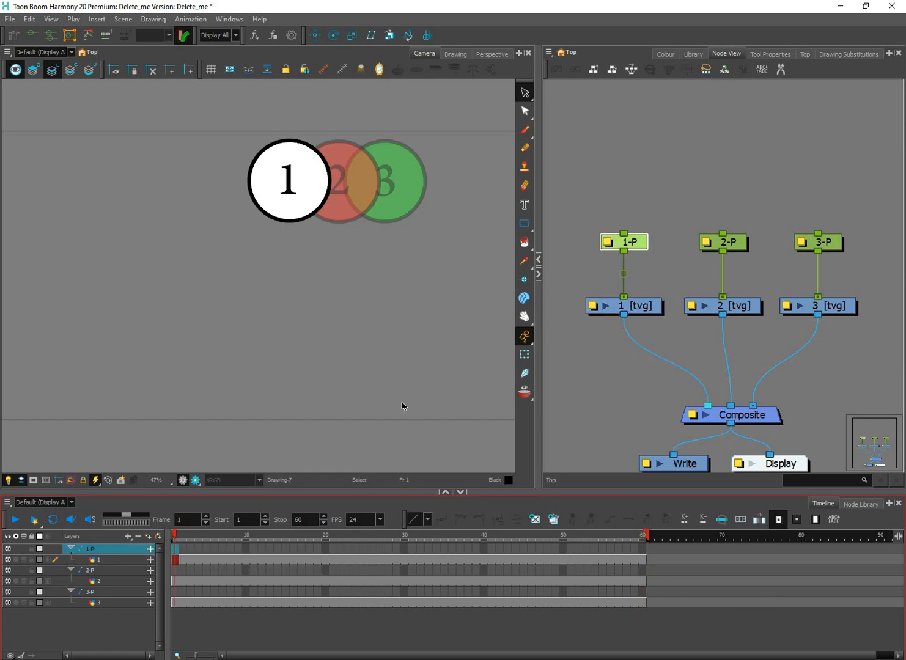
left_click(638, 244)
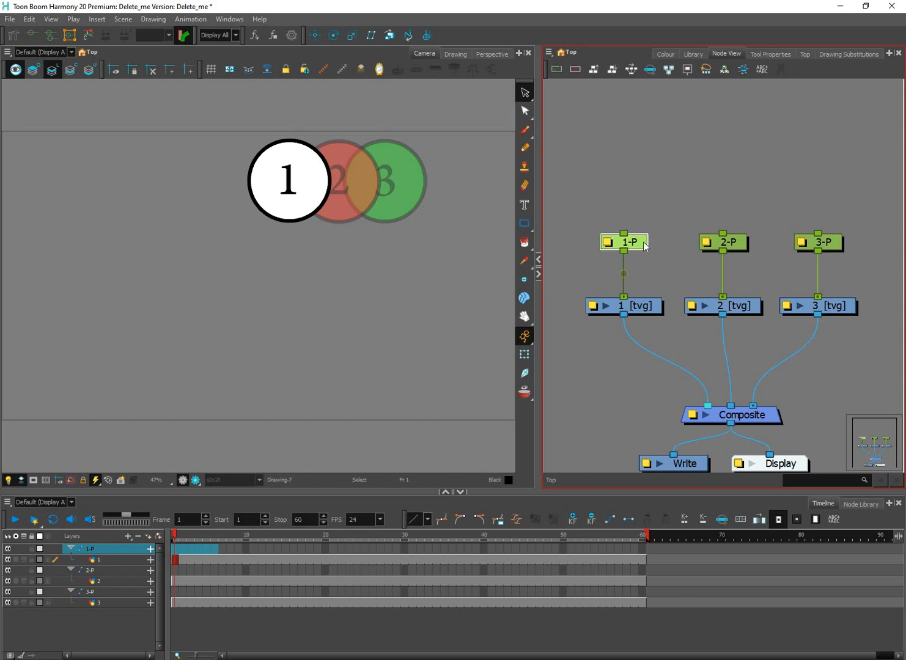
left_click(609, 260)
left_click(90, 549)
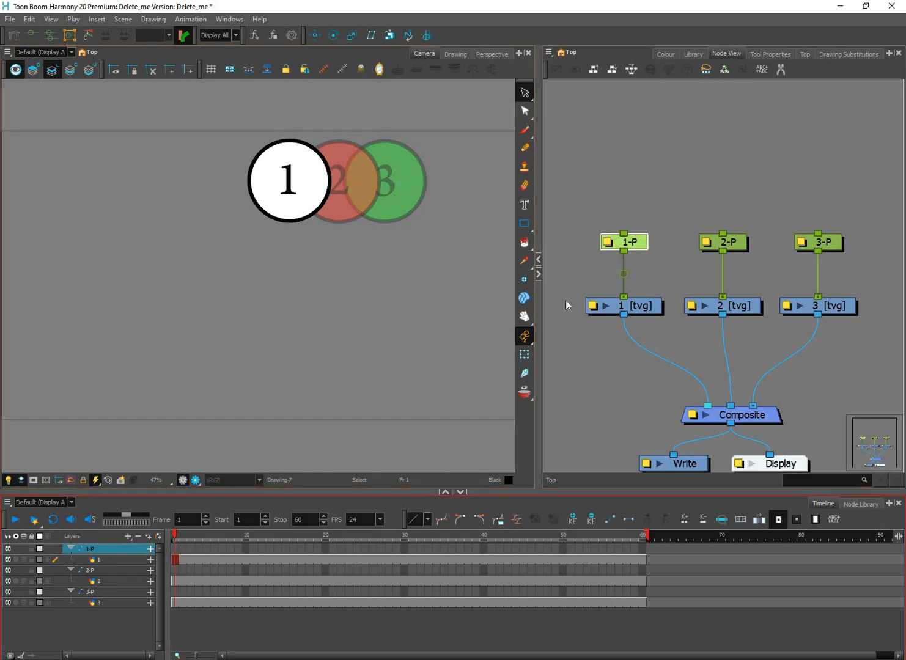
left_click(742, 244)
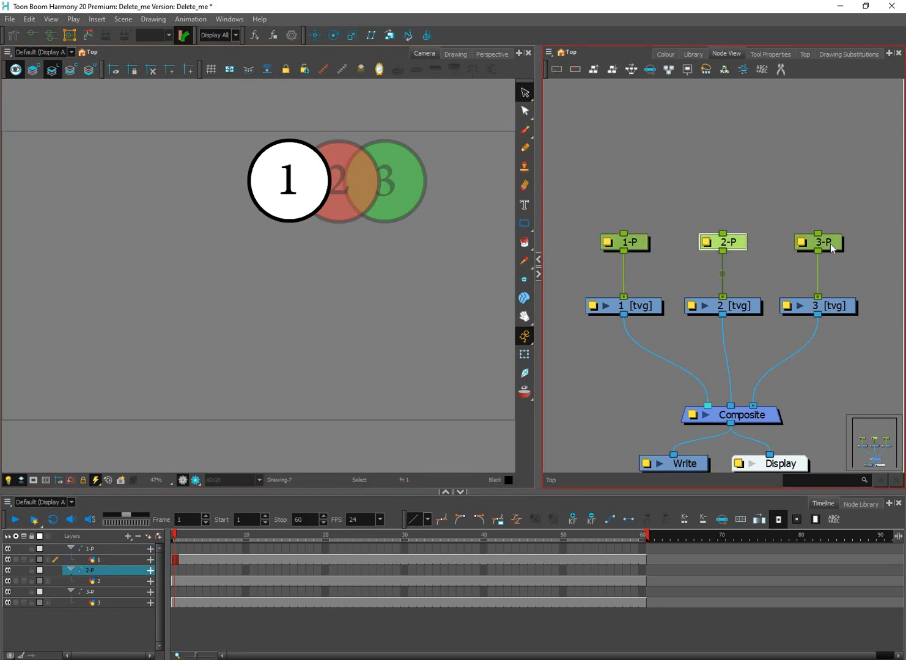
left_click(825, 246)
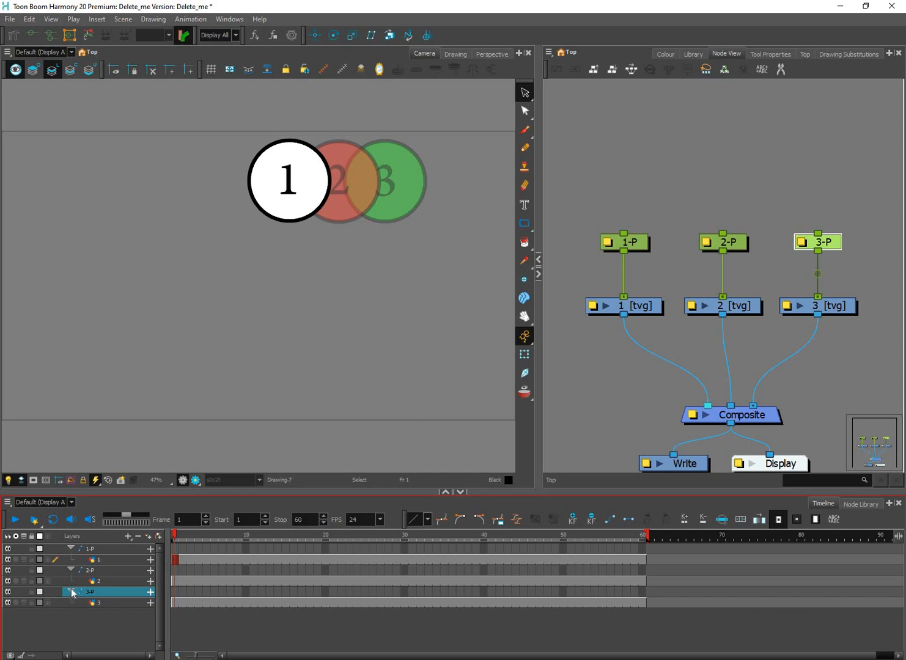
Step: Collapse the 3-P, 2-P and 1-P peg layers in the timeline one by one, and expand them again
left_click(71, 591)
left_click(71, 571)
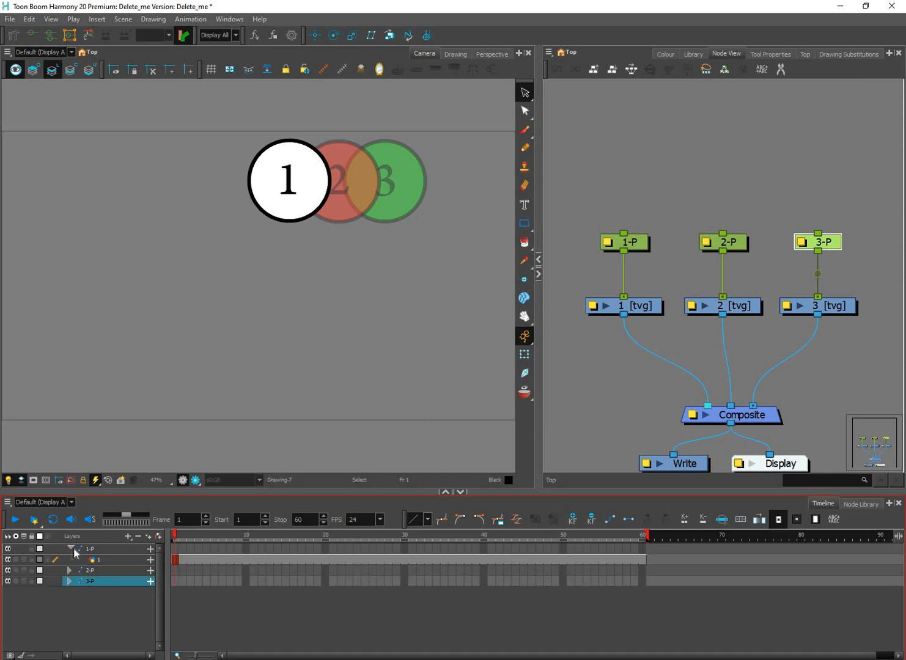
left_click(71, 550)
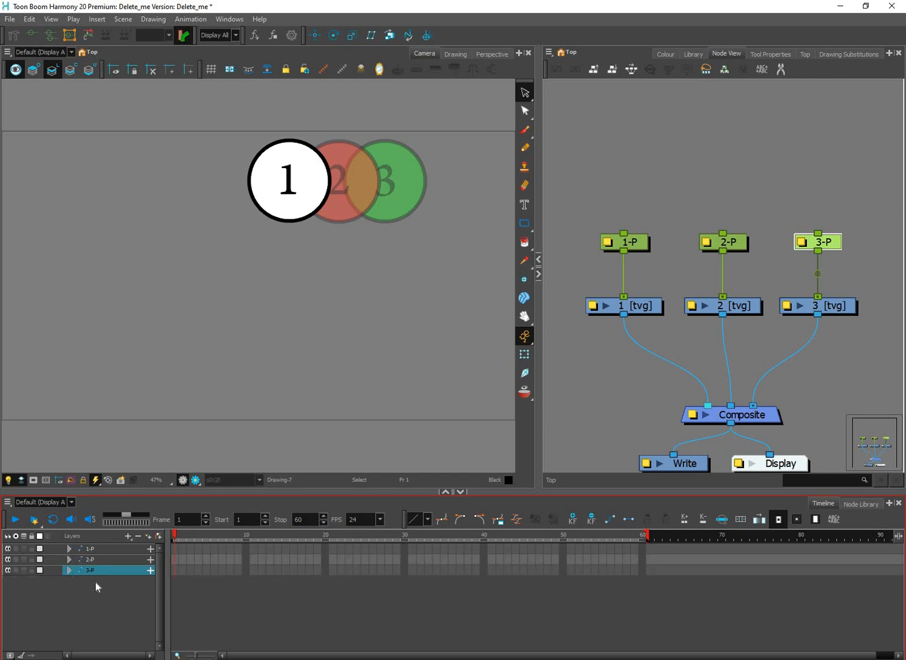
left_click(69, 569)
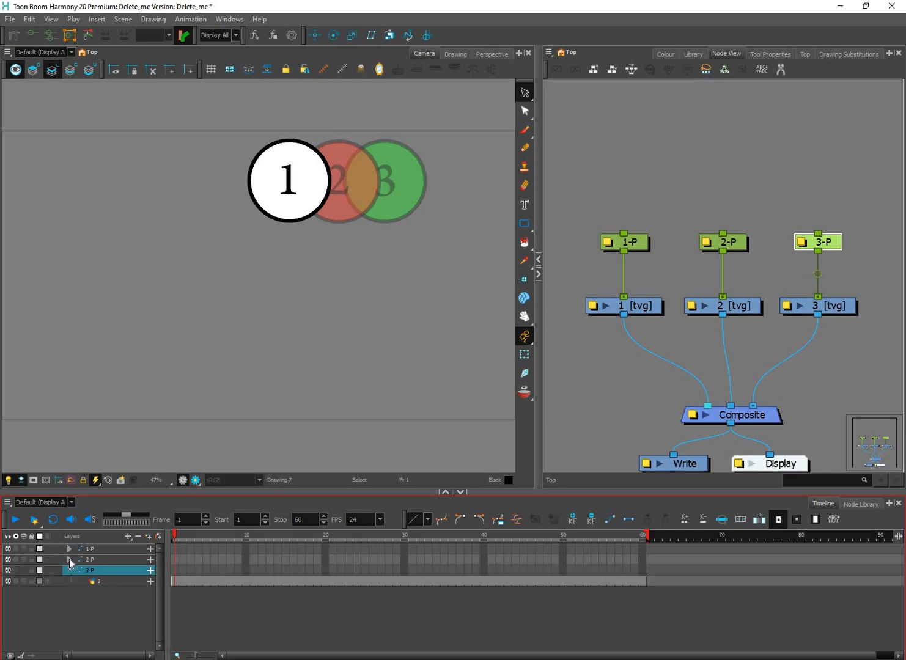
left_click(70, 560)
left_click(69, 549)
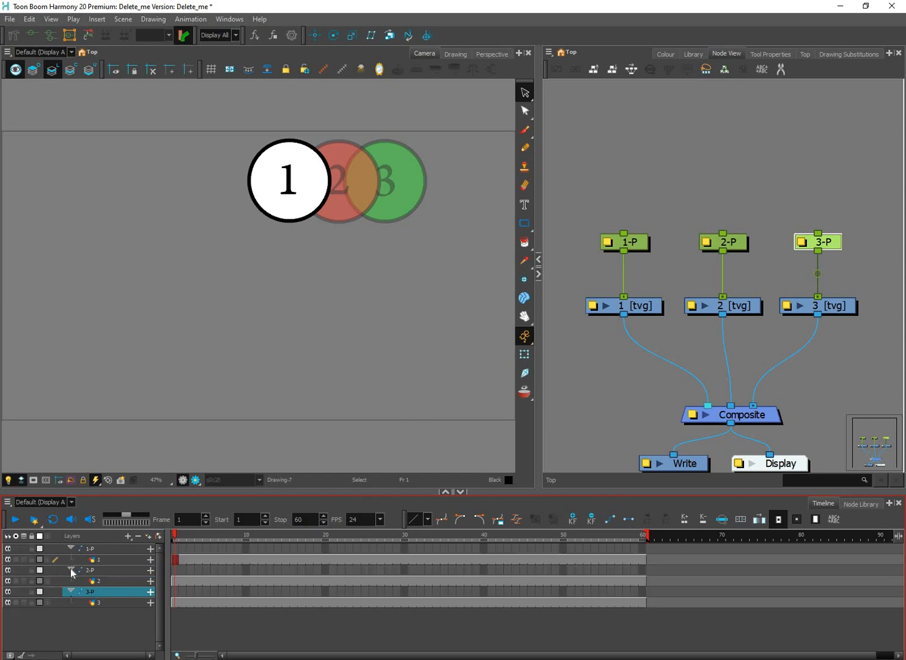
Step: Collapse the three peg layers in the timeline, toggle all of them open and closed together, and deselect the peg
left_click(72, 572)
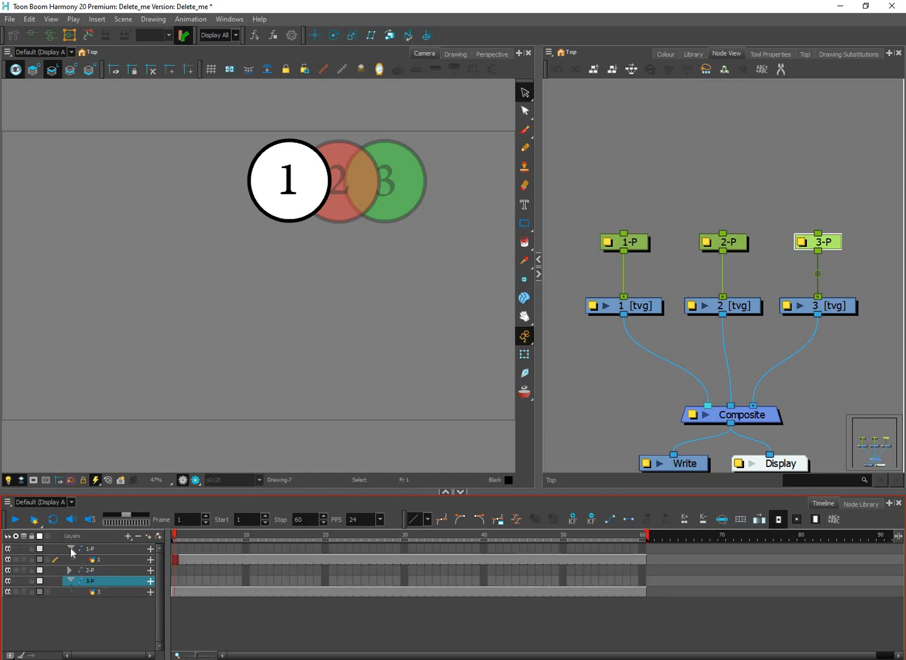
left_click(70, 581)
left_click(70, 548)
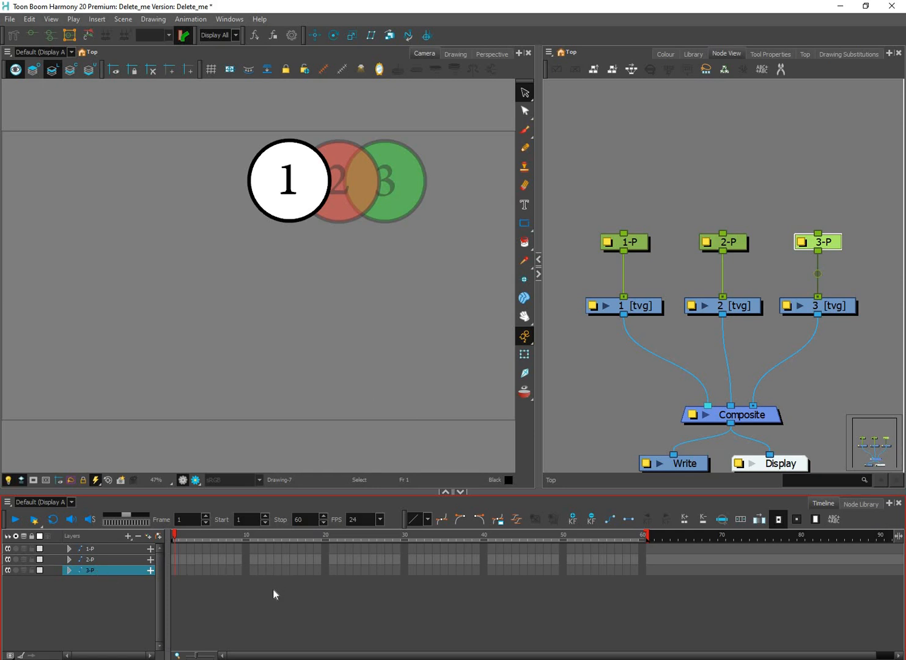
key("f")
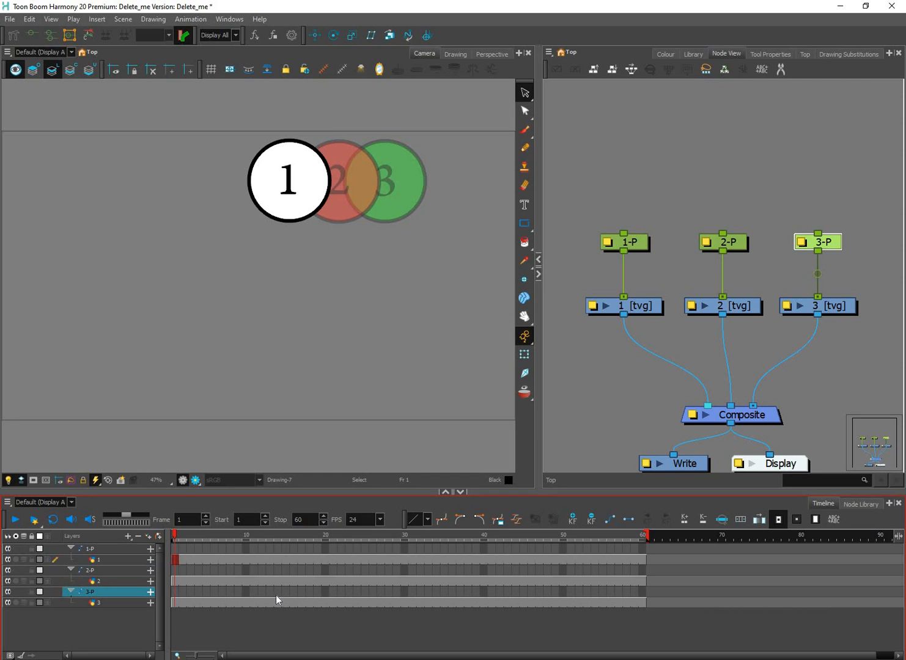
key("f")
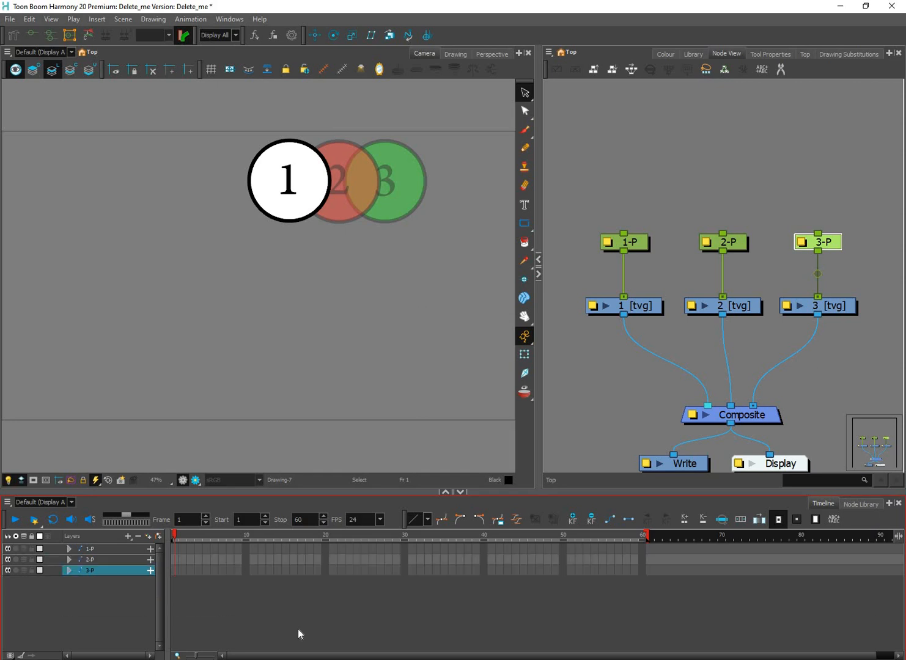
key("f")
key("f")
left_click(635, 333)
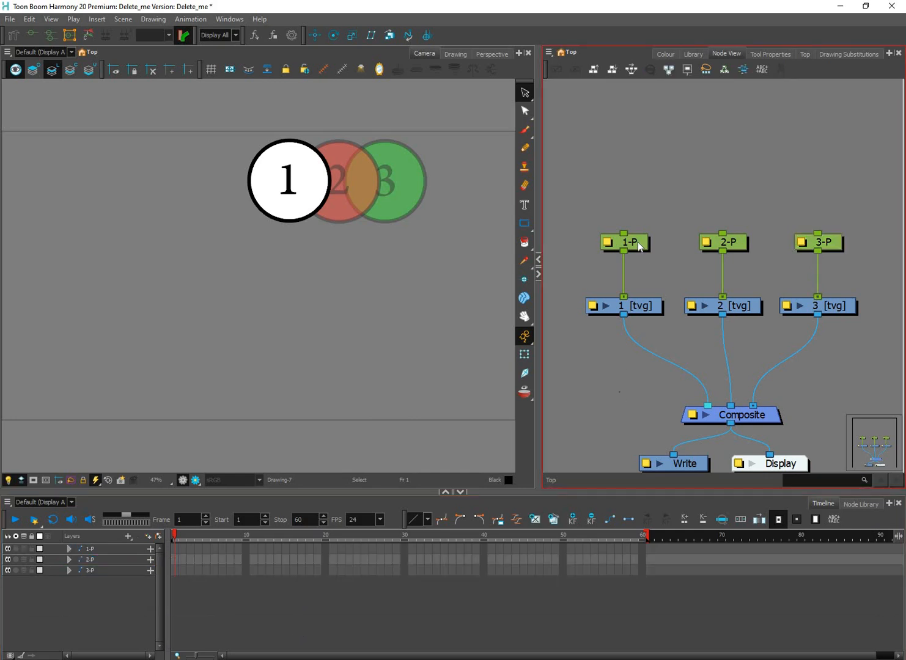
Step: Select peg 1-P with the Transform tool and locate its pivot point in the camera view
left_click(632, 244)
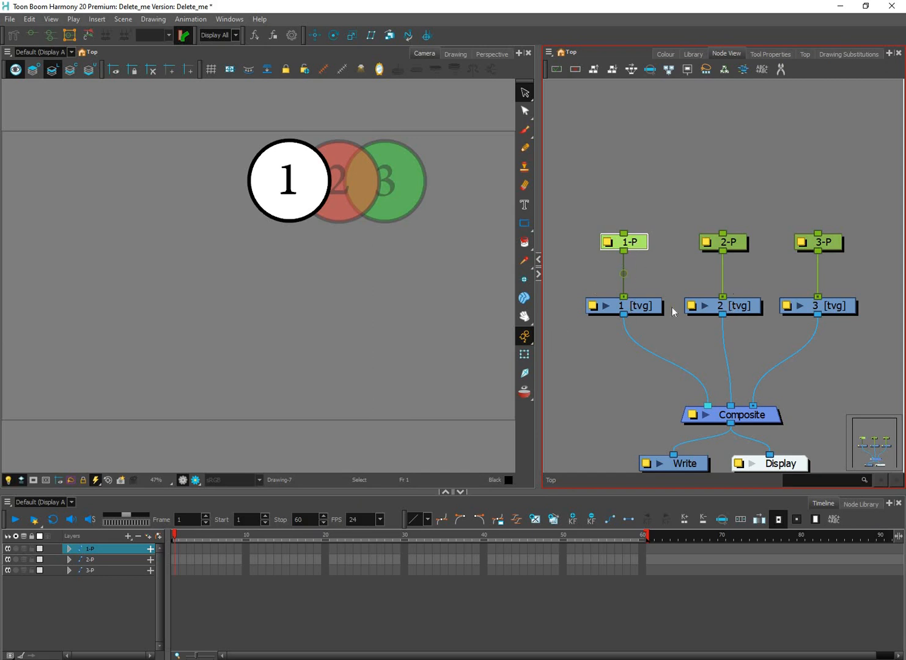
left_click(526, 360)
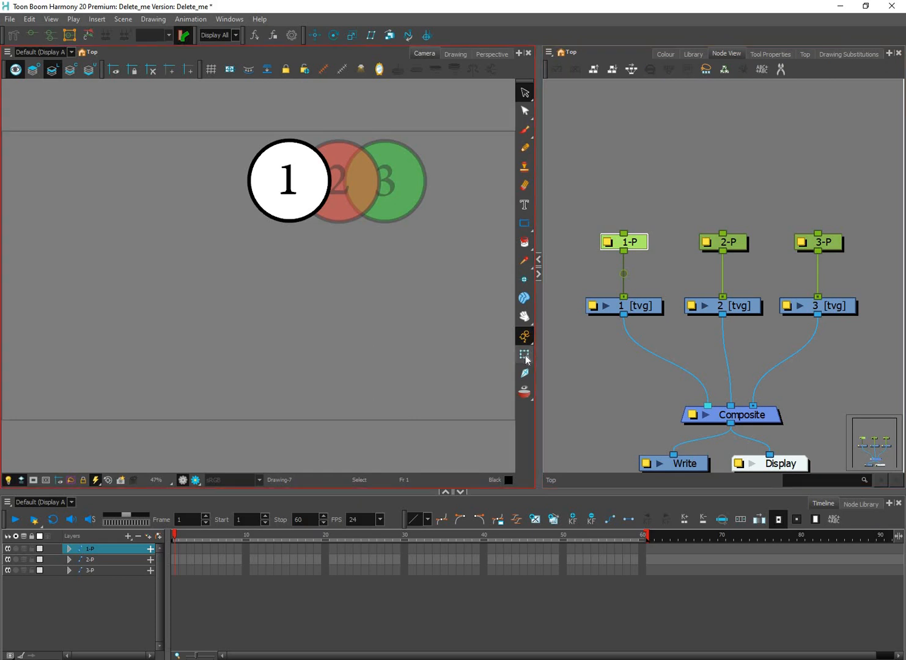
left_click(526, 358)
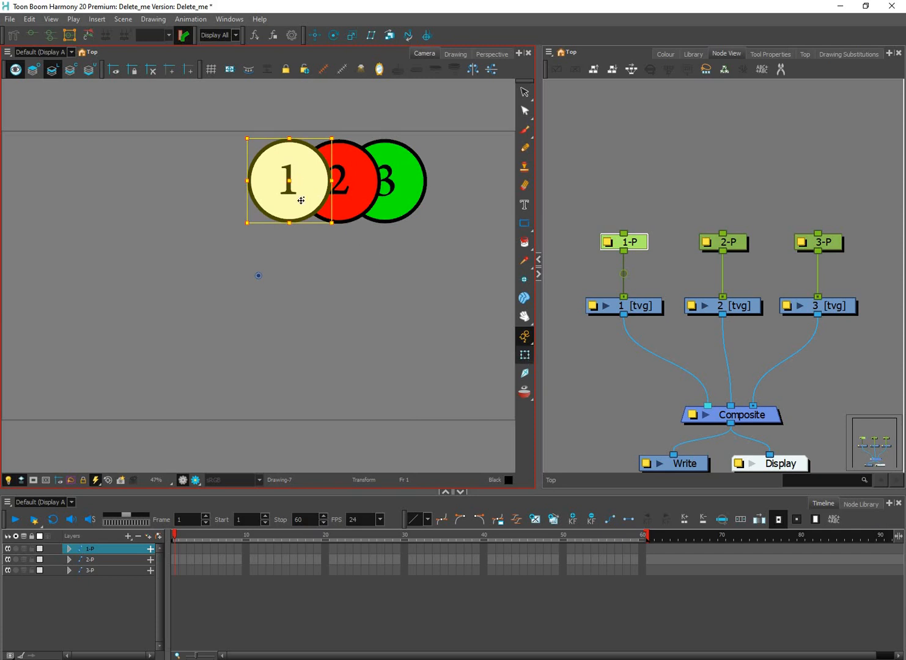
left_click(582, 223)
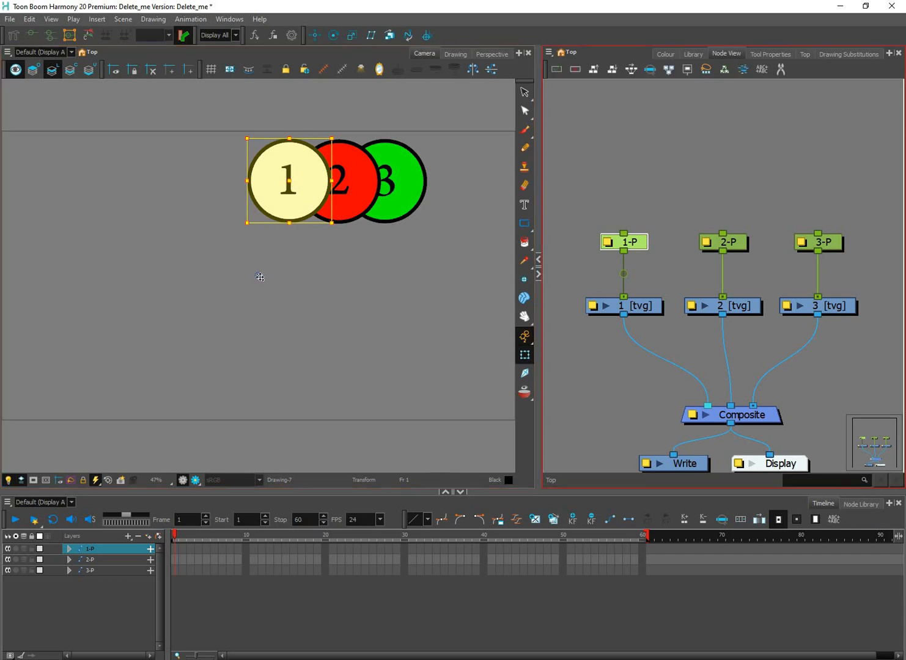
middle_click(259, 276)
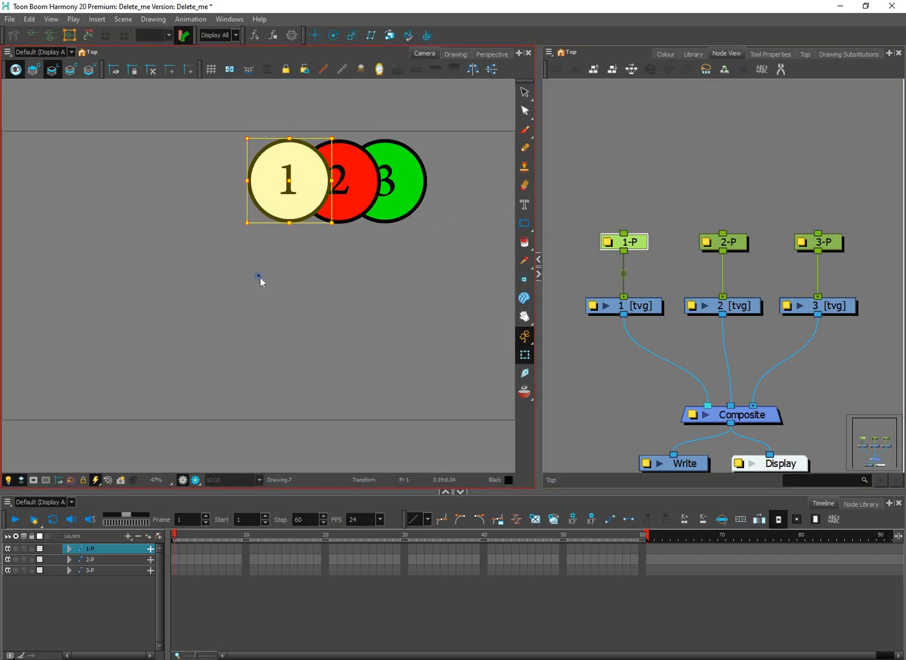
scroll(260, 278, "down", 1)
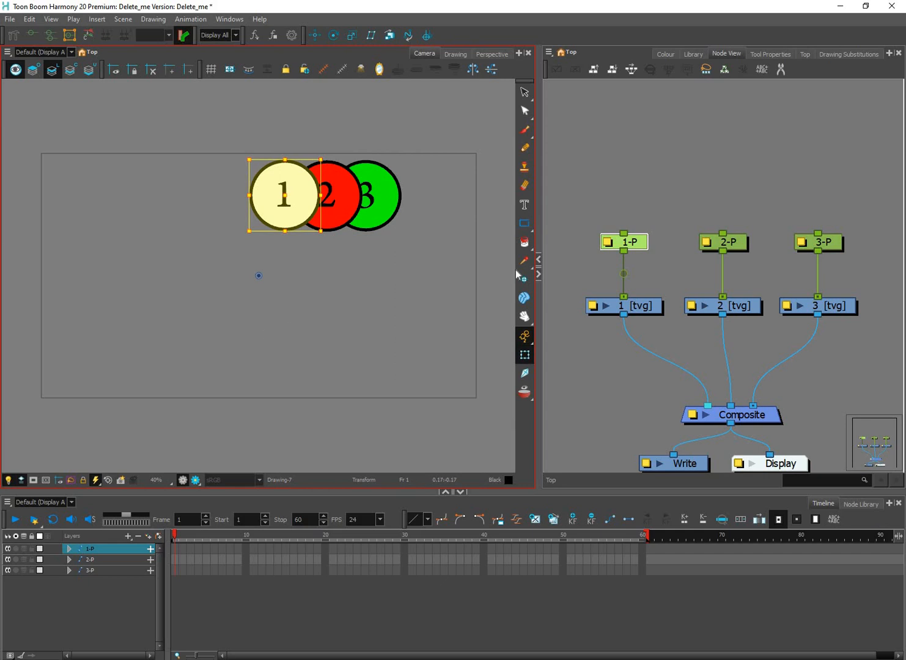
Step: Select pegs 2-P and 3-P in turn to compare the position of their pivot points in the camera view
left_click(741, 246)
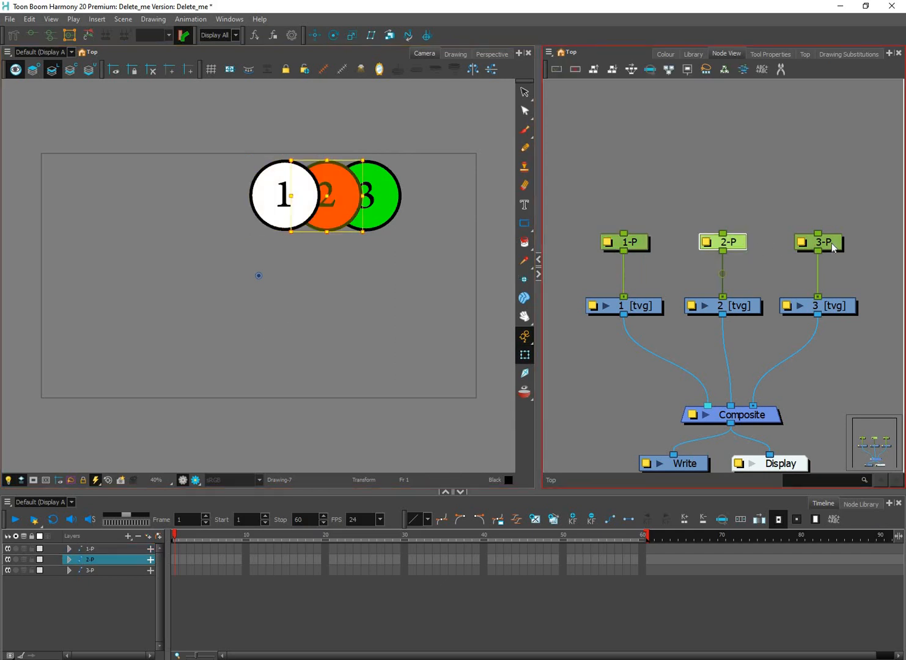
left_click(832, 248)
left_click(740, 244)
Step: Try rotating drawing 1 around the off-centre pivot of peg 1-P, and undo the rotation
left_click_drag(330, 159, 334, 310)
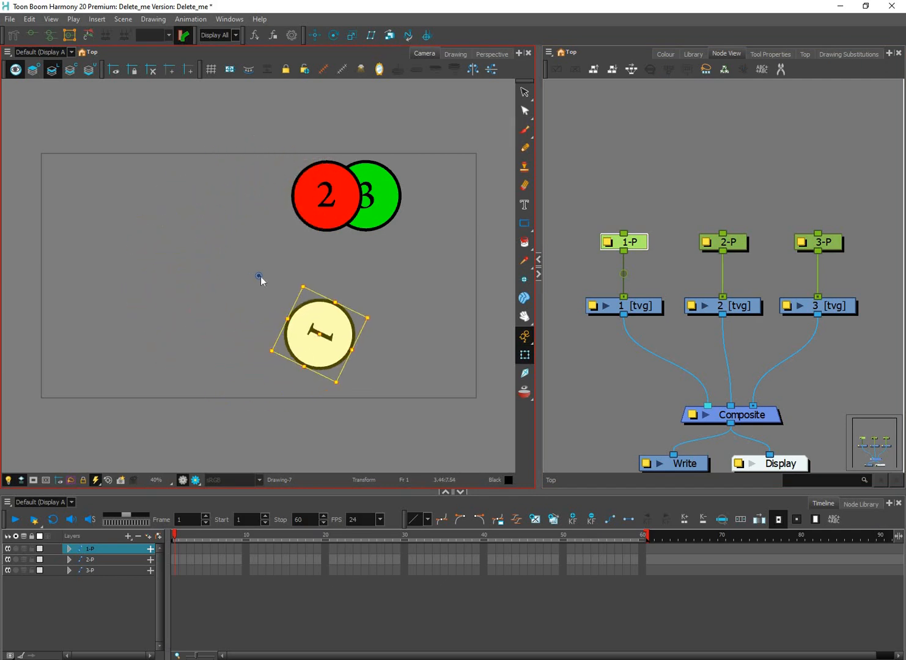
left_click_drag(260, 276, 390, 282)
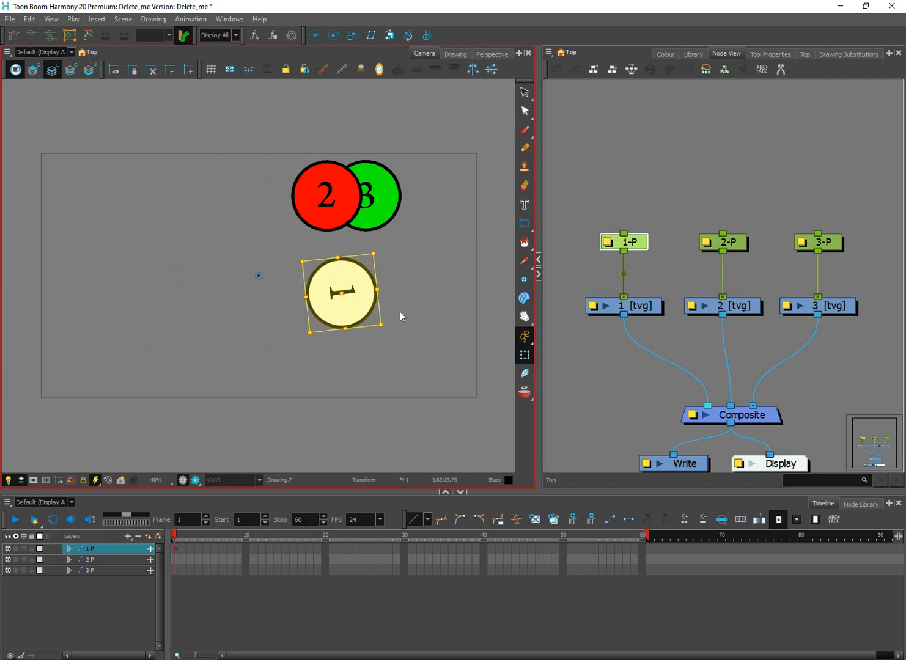
key("ctrl+z")
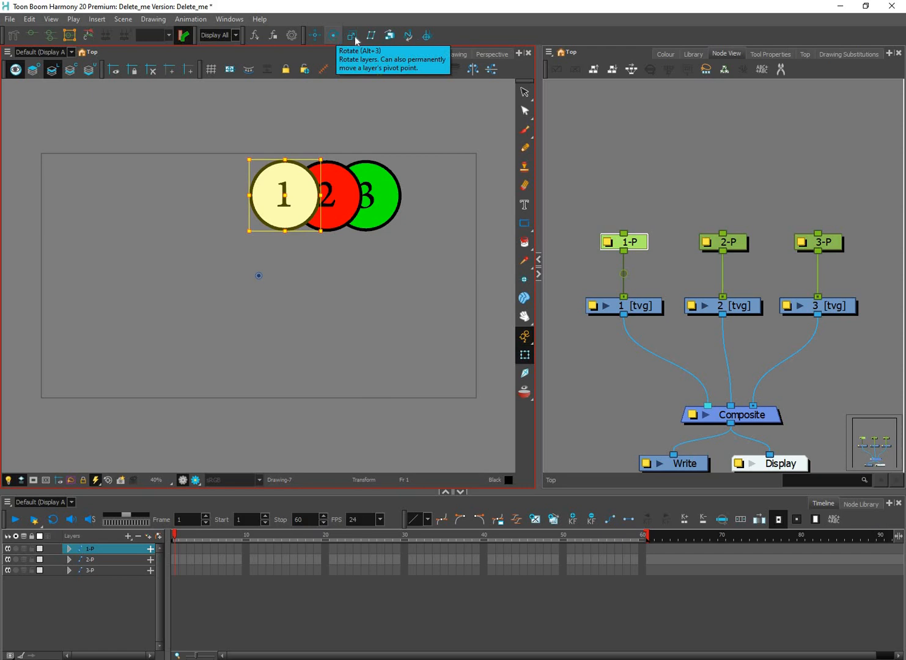
Step: Hide the Advanced Animation toolbar, and briefly show and hide the Control Point toolbar
left_click(335, 39)
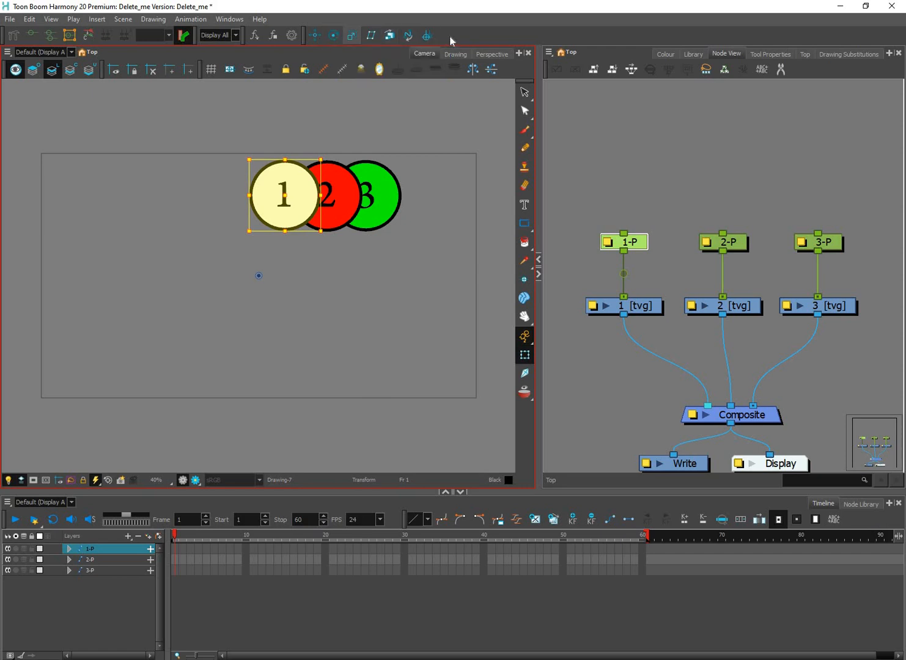
right_click(484, 34)
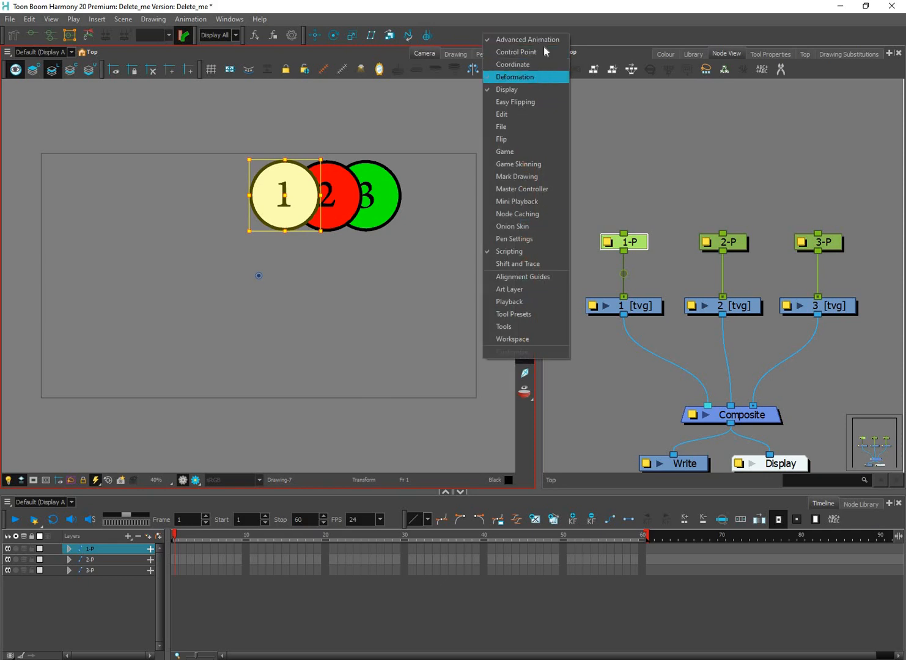
left_click(527, 39)
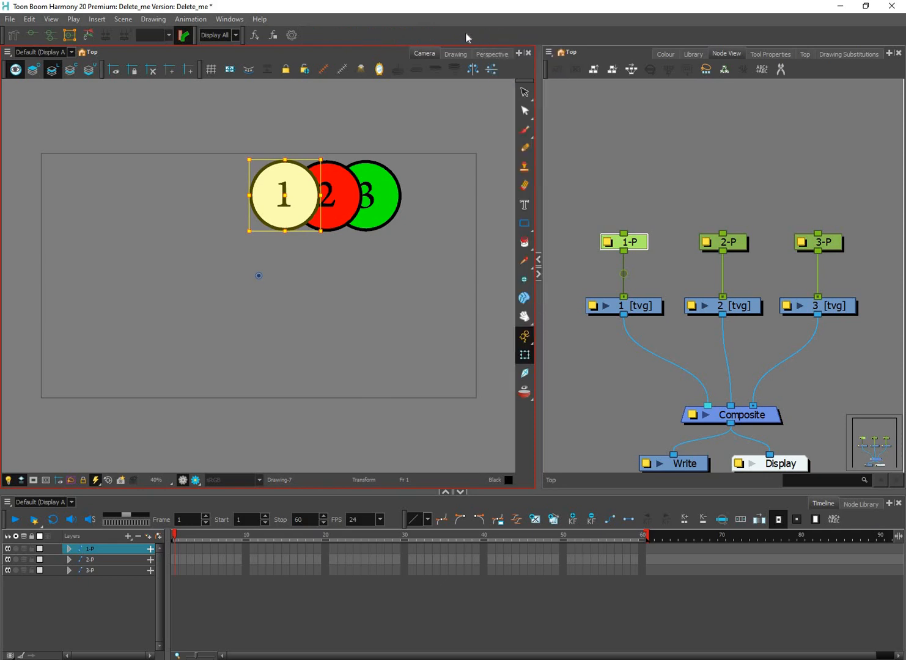
right_click(471, 34)
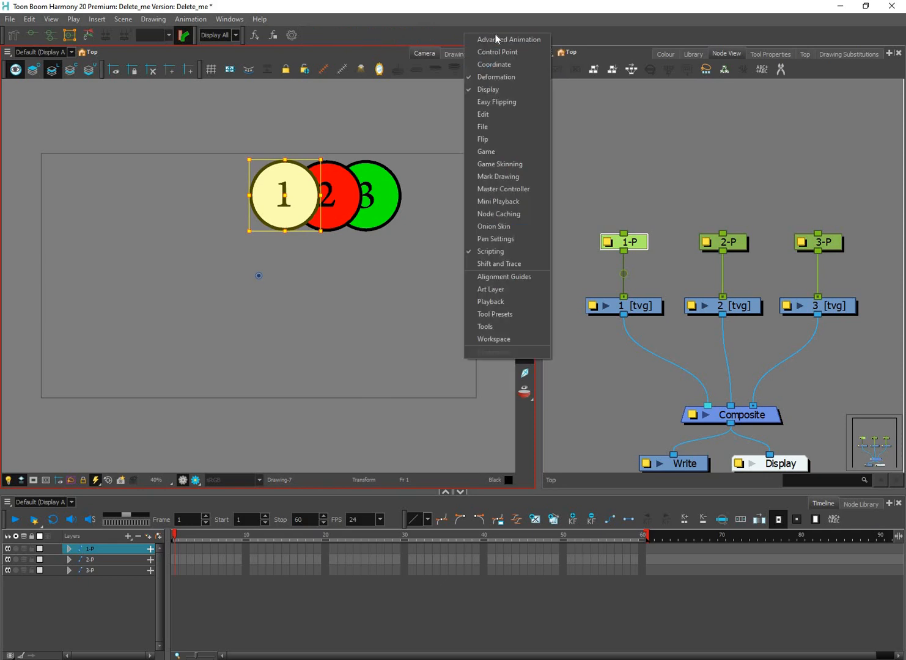
left_click(528, 54)
key("/")
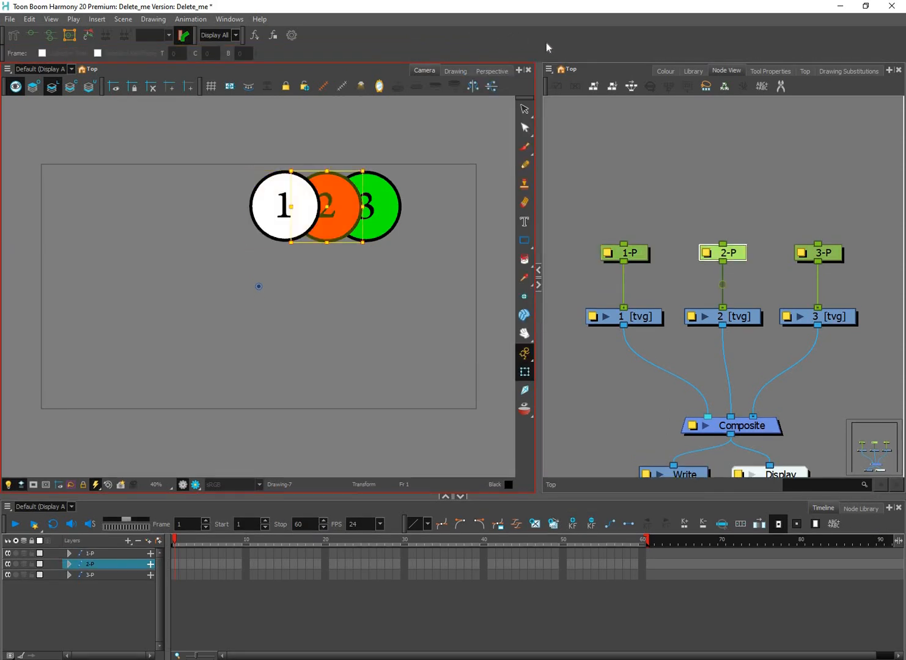
right_click(560, 54)
left_click(531, 54)
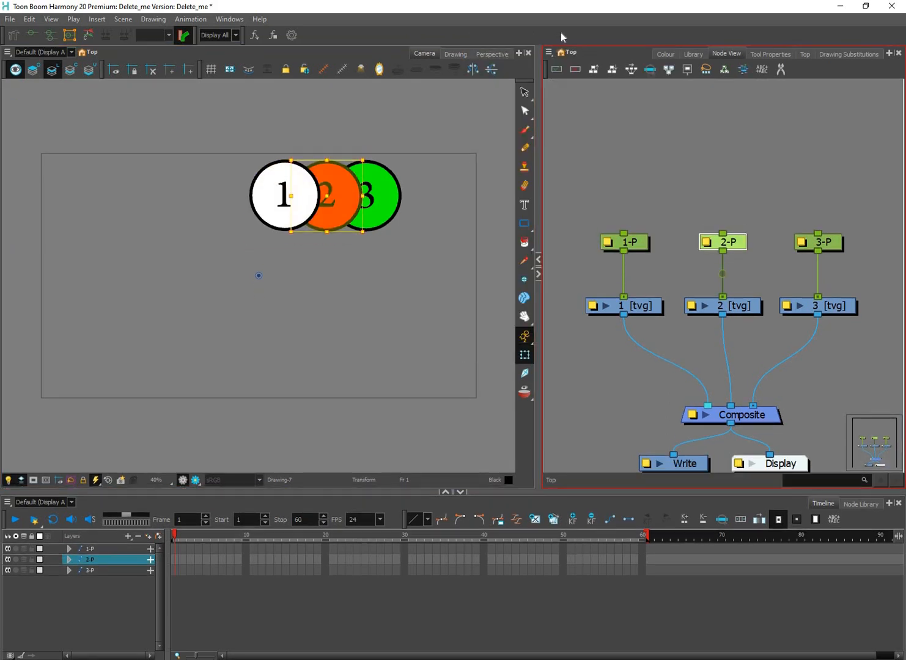
Step: Show the Advanced Animation toolbar and check that it is enabled in the toolbar list
right_click(596, 38)
left_click(595, 40)
right_click(589, 41)
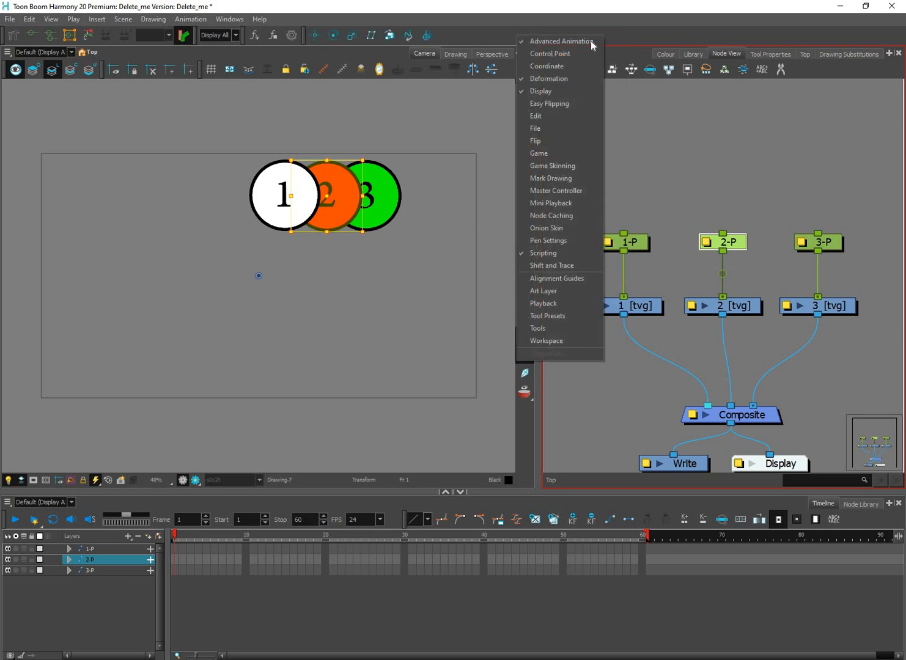
left_click(338, 37)
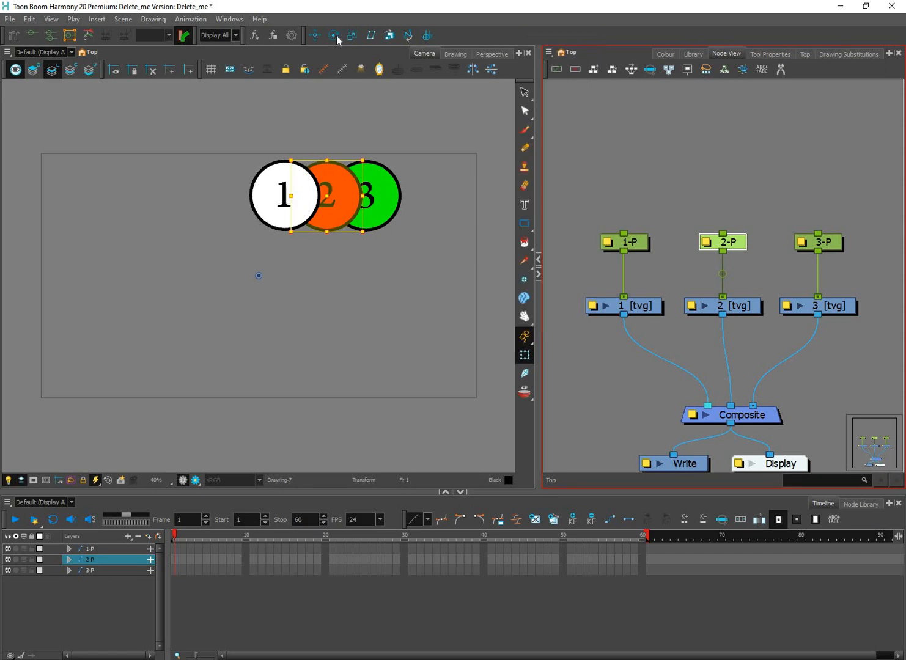
Step: Select peg 1-P and permanently move its pivot to the centre of circle 1 with the Rotate tool
left_click(626, 243)
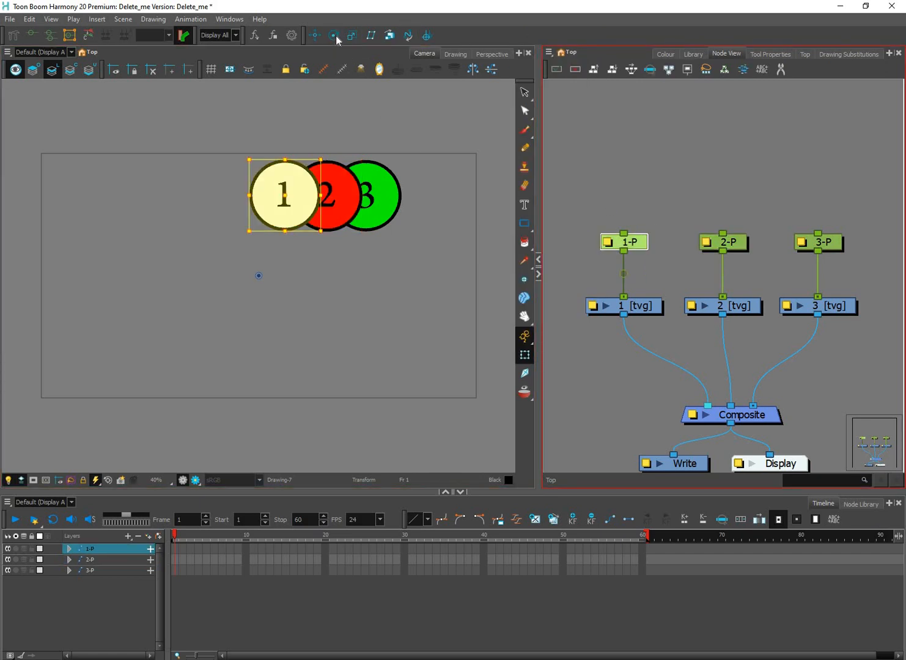
left_click(335, 37)
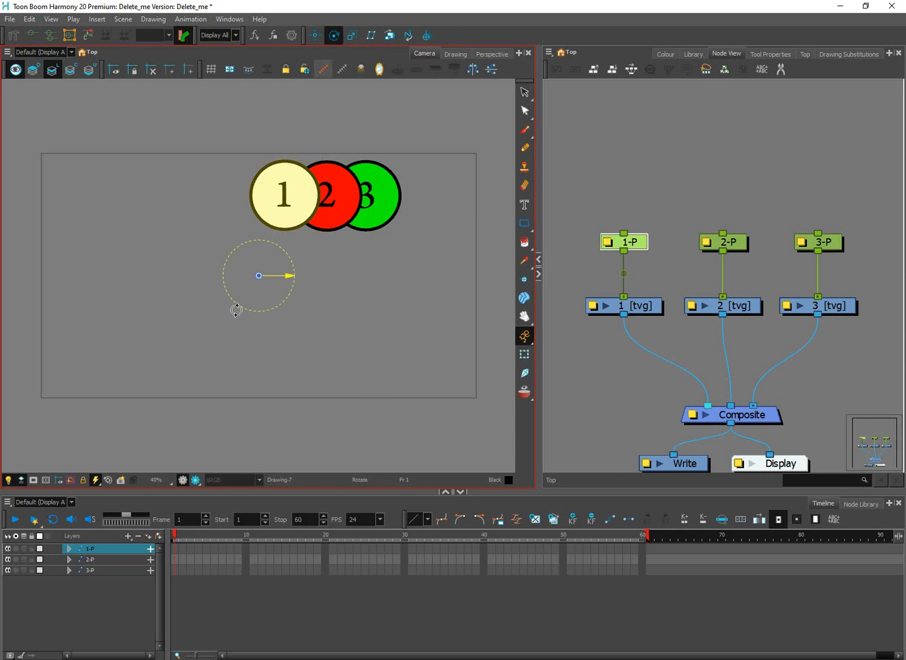
scroll(260, 281, "up", 1)
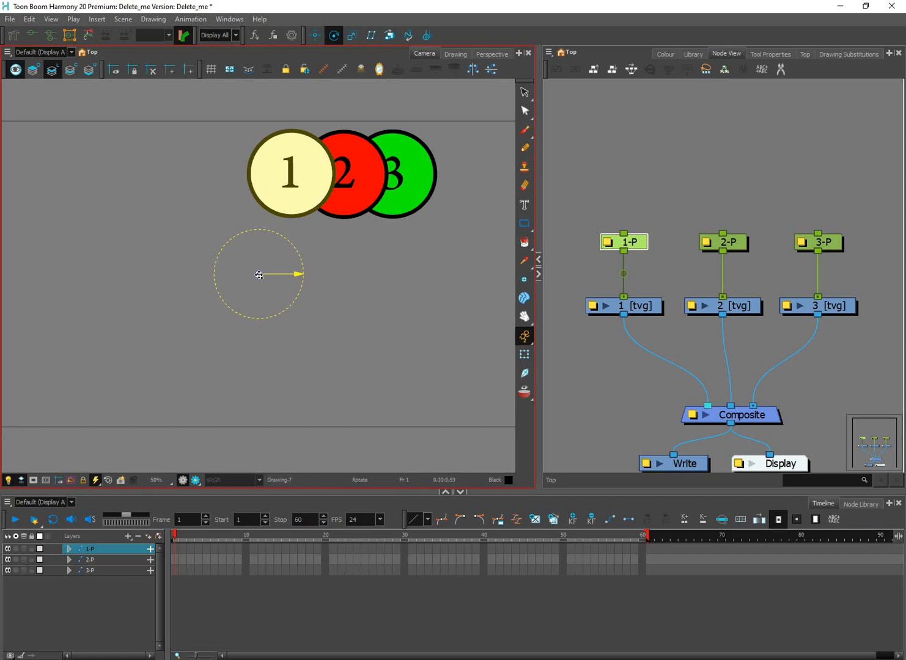
left_click_drag(260, 275, 289, 177)
Step: Move the pivots of pegs 2-P and 3-P to the centres of their own circles with the Rotate tool
left_click(737, 244)
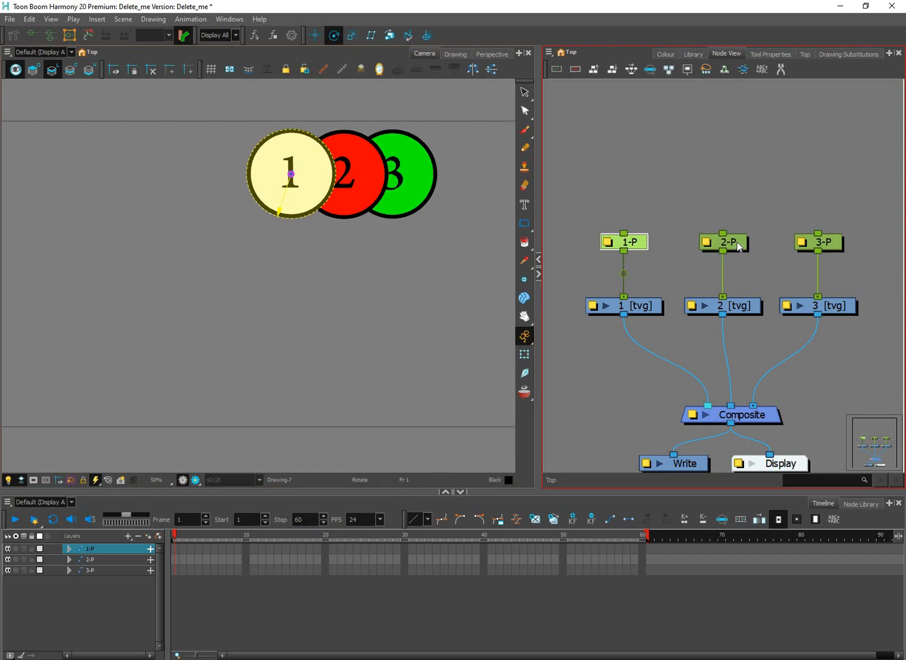
left_click(737, 244)
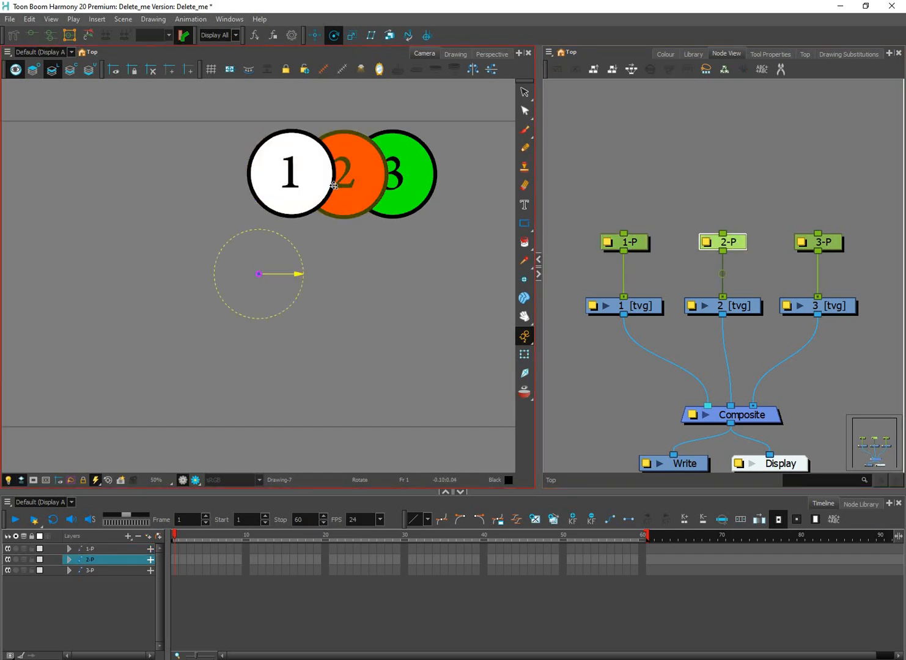
left_click(832, 244)
left_click(393, 175)
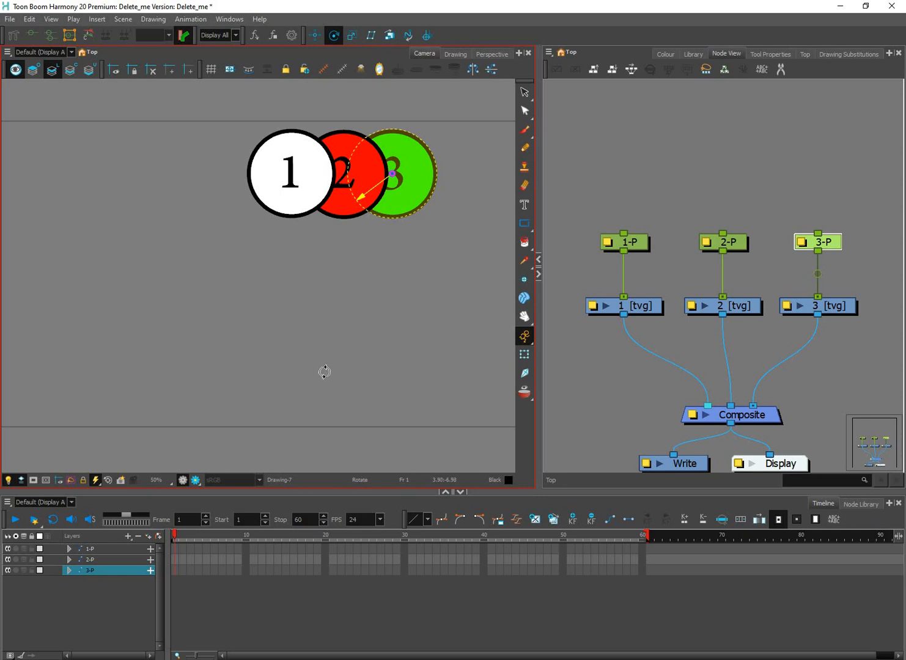
Step: Select peg 1-P with the Transform tool and try stretching circle 1 vertically about its centred pivot
left_click(525, 356)
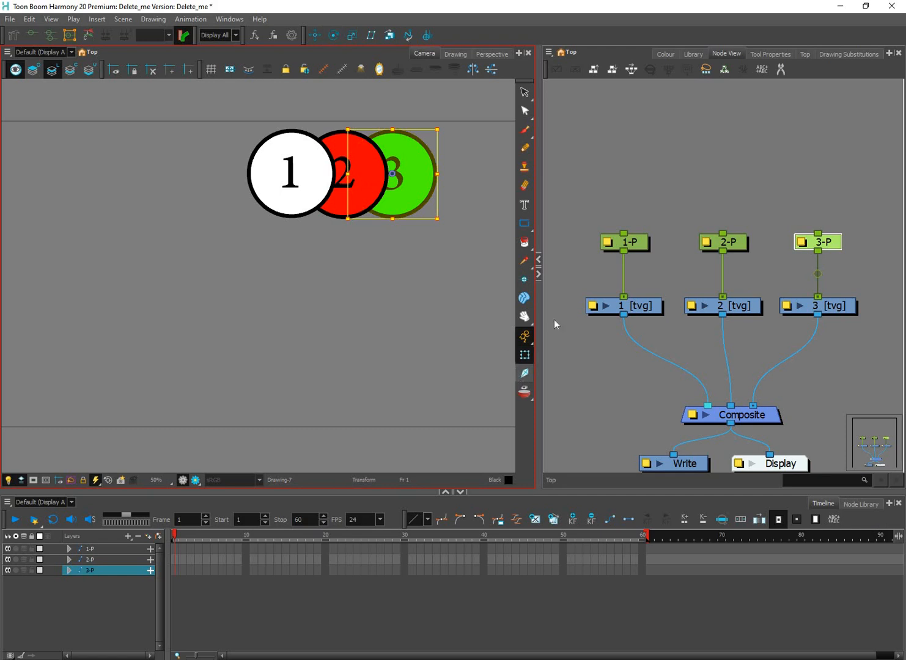
left_click(639, 243)
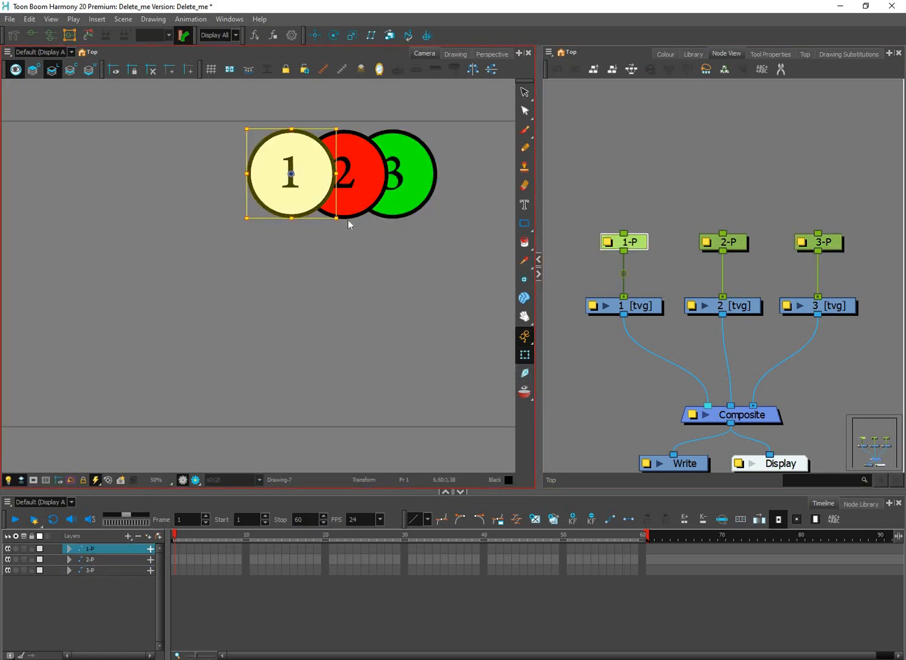
left_click_drag(343, 228, 352, 181)
left_click(334, 225)
left_click(311, 205)
left_click(337, 228)
left_click(319, 203)
mouse_move(326, 237)
left_mouse_down()
mouse_move(294, 272)
mouse_move(337, 244)
mouse_move(342, 137)
mouse_move(310, 95)
mouse_move(324, 133)
mouse_move(360, 105)
mouse_move(317, 128)
mouse_move(327, 106)
mouse_move(308, 113)
mouse_move(340, 70)
left_mouse_up()
key("ctrl+z")
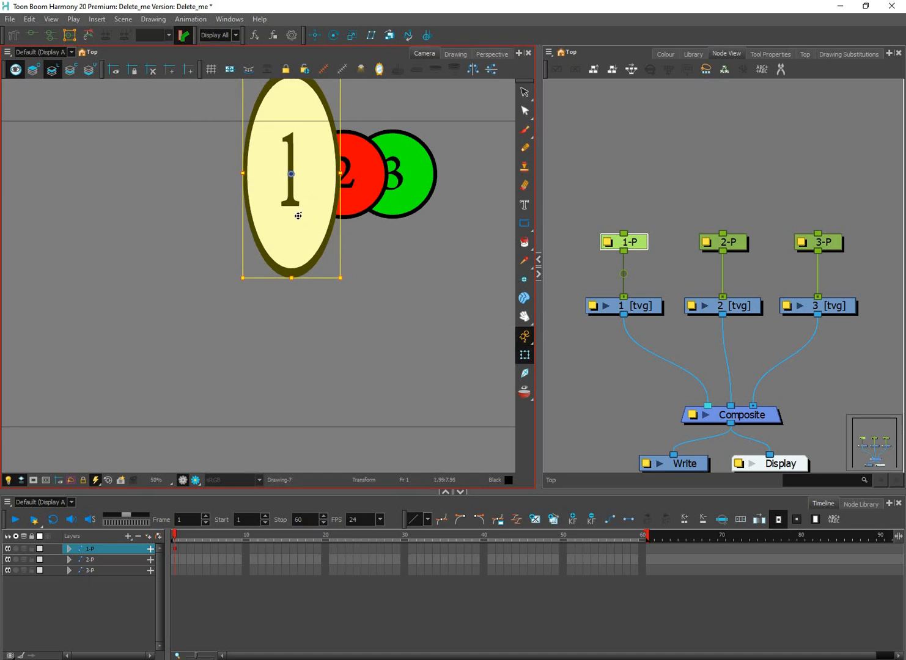
Step: Move, widen, skew, enlarge and rotate drawing 1 through peg 1-P, and undo all of these transformations
left_click_drag(262, 250, 200, 333)
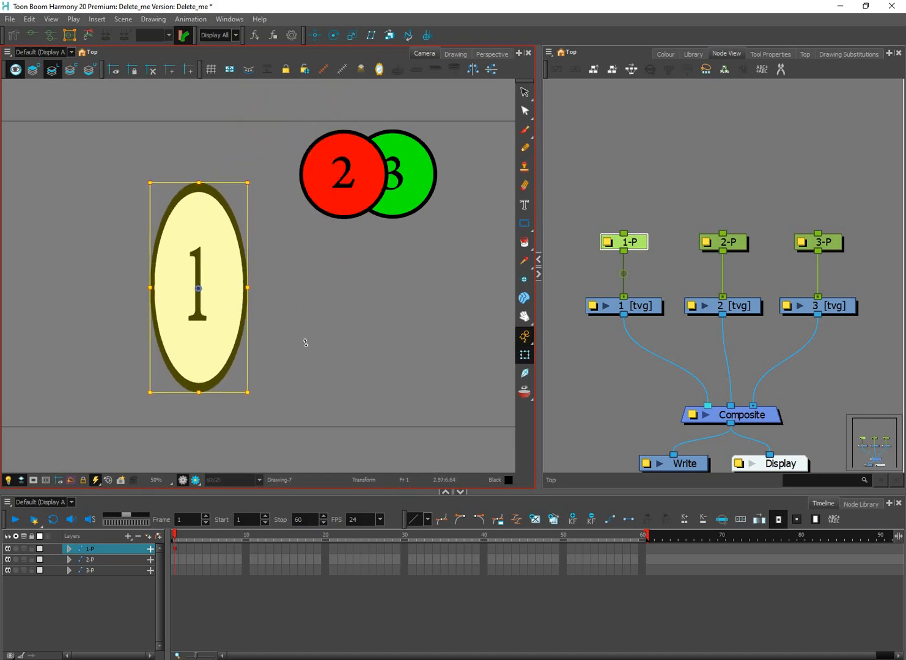
left_click_drag(315, 341, 323, 307)
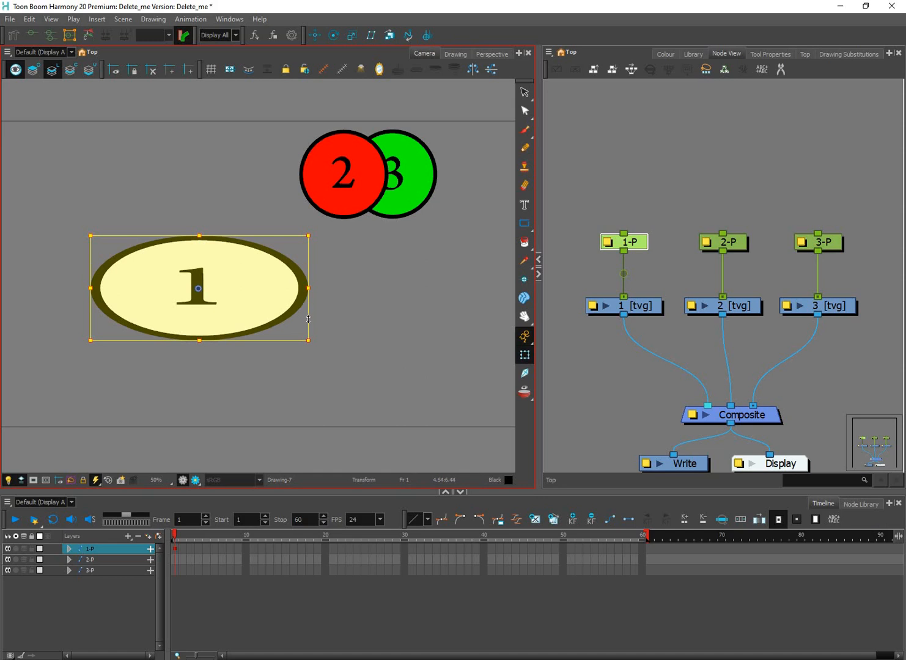
left_click_drag(306, 336, 308, 376)
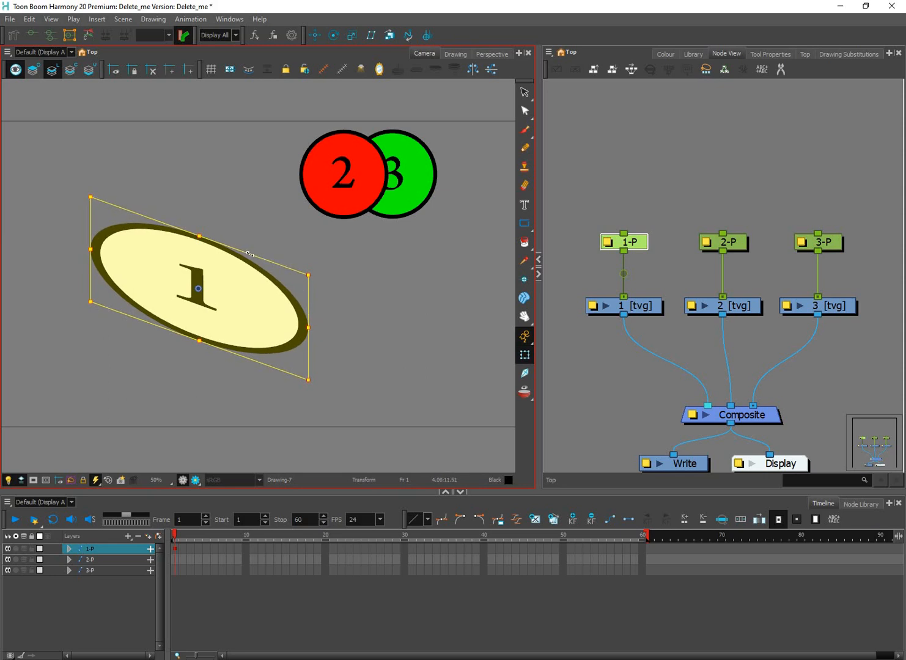
left_click_drag(249, 254, 450, 394)
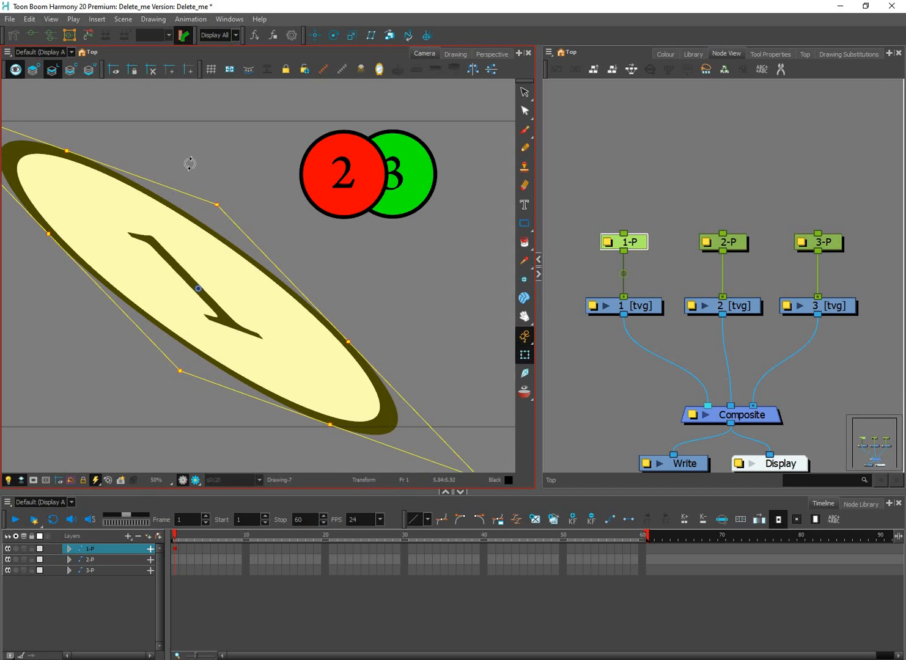
left_click_drag(438, 389, 443, 401)
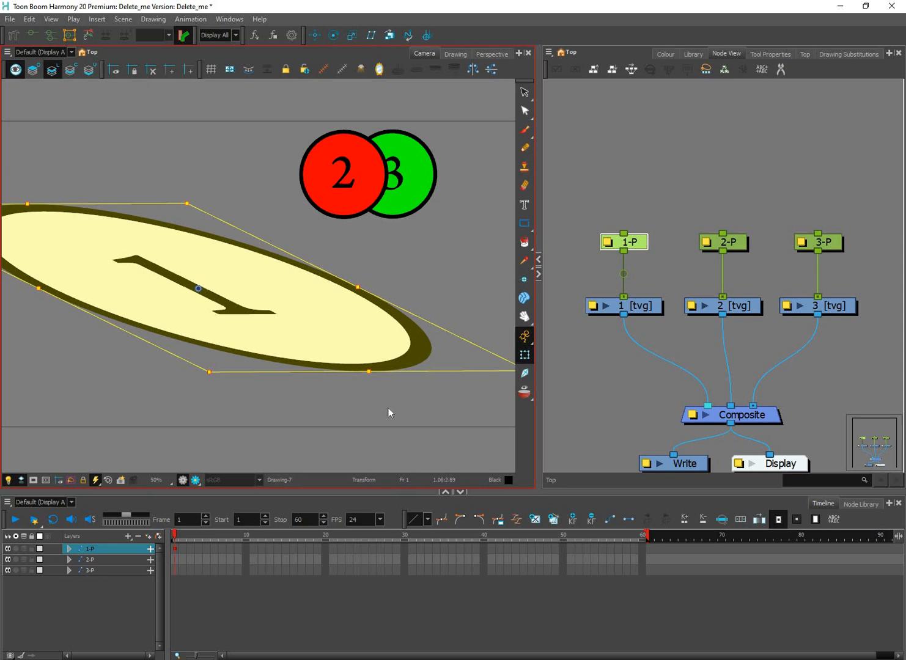
key("ctrl+z")
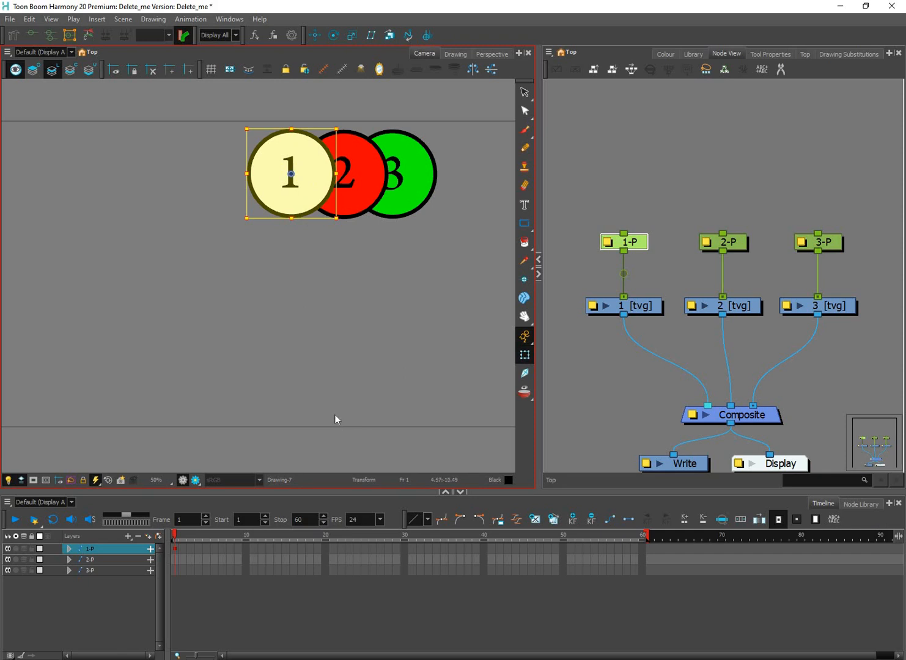
Step: Try moving drawing 1 below the other circles and distorting it through peg 1-P, and undo the changes
left_click_drag(300, 194, 351, 388)
mouse_move(490, 342)
left_mouse_down()
mouse_move(401, 253)
mouse_move(299, 254)
mouse_move(178, 312)
left_mouse_up()
left_click_drag(314, 361, 440, 406)
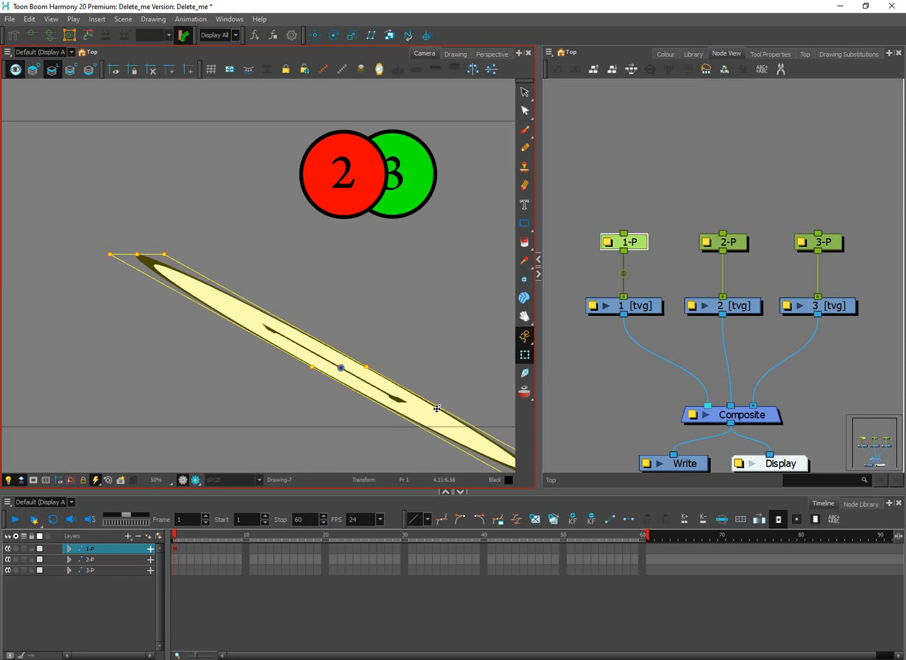
key("ctrl+z")
key("ctrl+z")
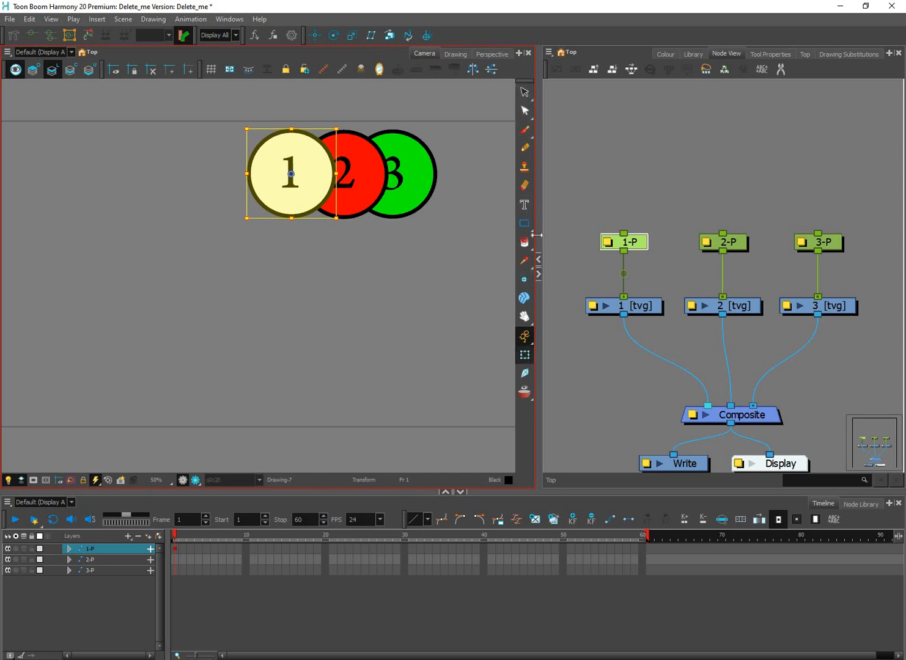
Step: With the Select tool, select the artwork of drawing node 1, move it below and left of circle 2, and enlarge it
left_click(526, 92)
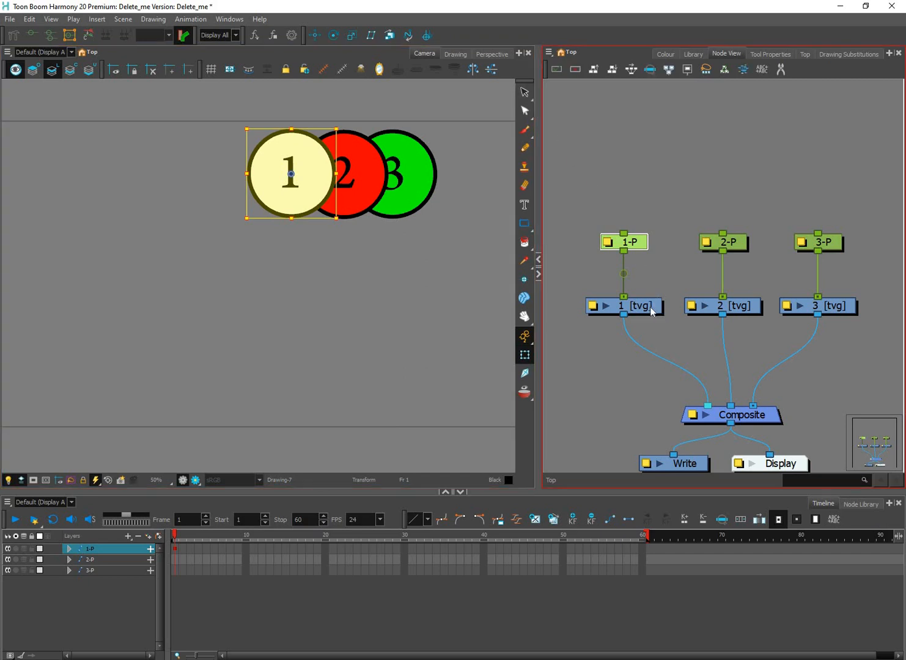
left_click(651, 307)
left_click(632, 306)
left_click(525, 93)
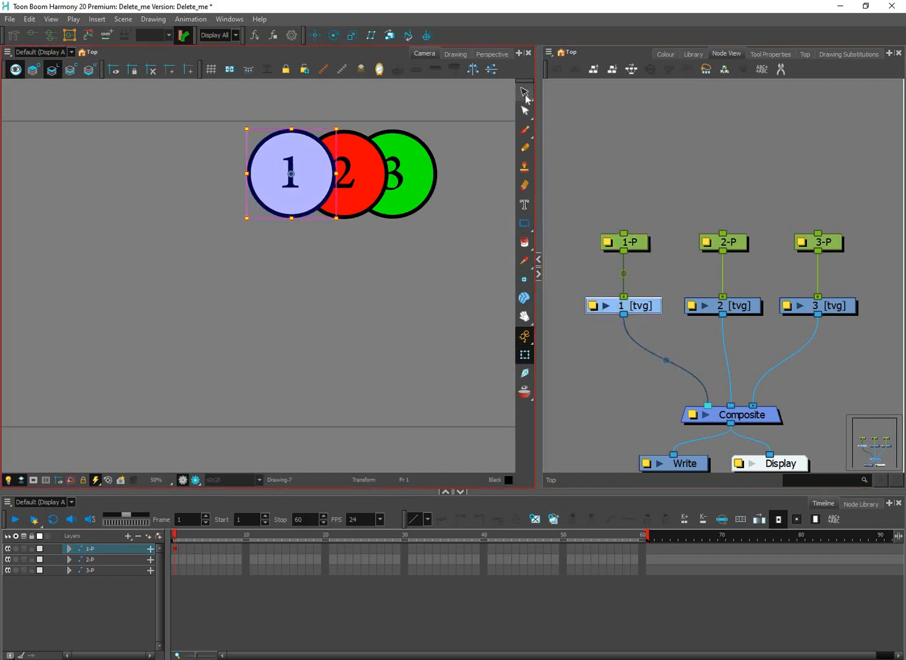
left_click_drag(173, 310, 365, 106)
left_click(190, 411)
left_click_drag(314, 182, 164, 348)
left_click_drag(214, 260, 247, 219)
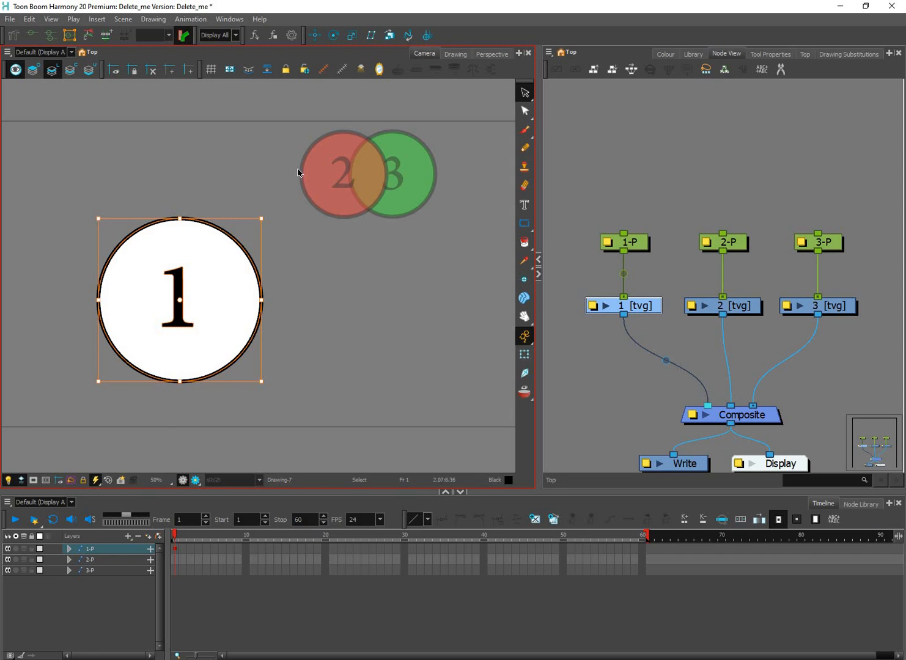
Step: Select peg 1-P with the Transform tool and move and squash drawing 1 relative to its now off-centre pivot
left_click(527, 357)
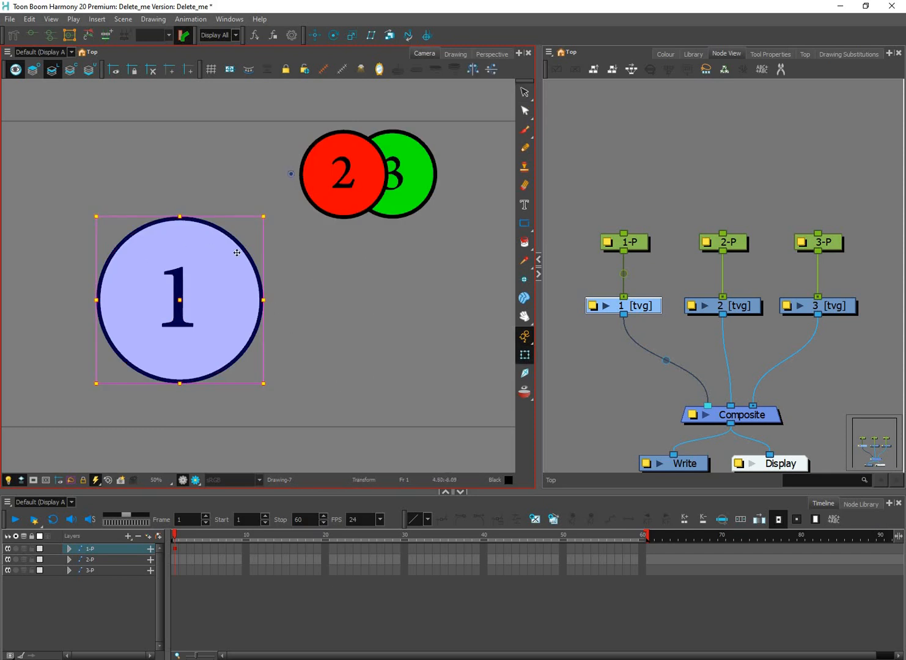
left_click(629, 242)
left_click_drag(263, 384, 393, 290)
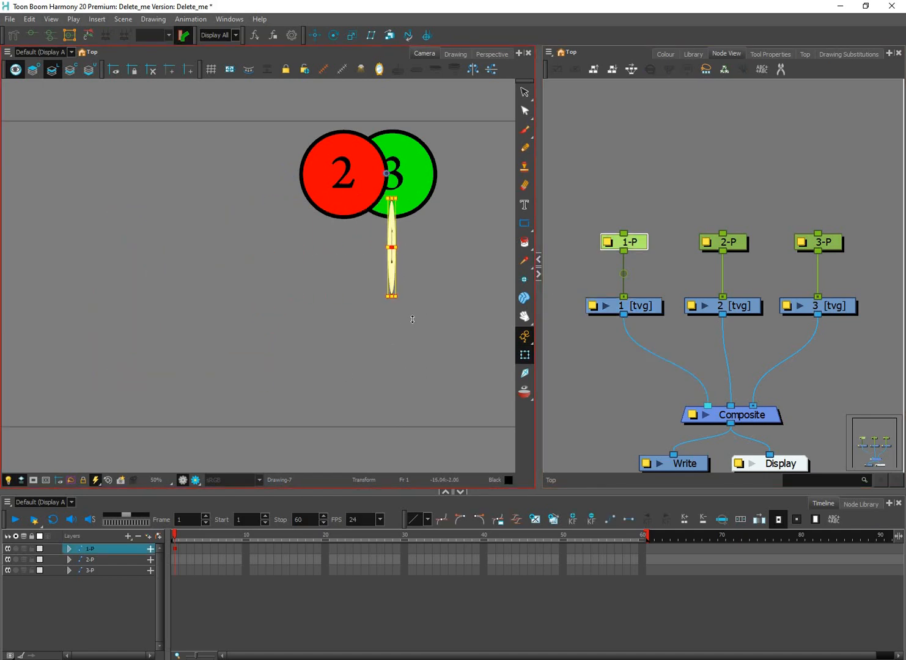
left_click_drag(432, 376, 437, 388)
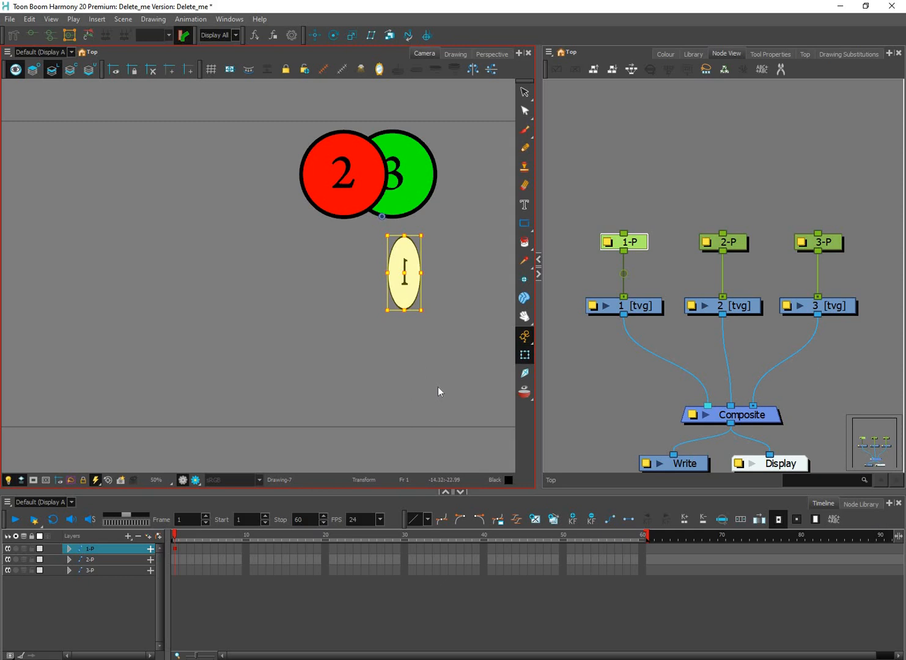
Step: Try resetting peg 1-P, undo its transformations and the artwork edits on drawing 1, and clear the selection
key("shift+r")
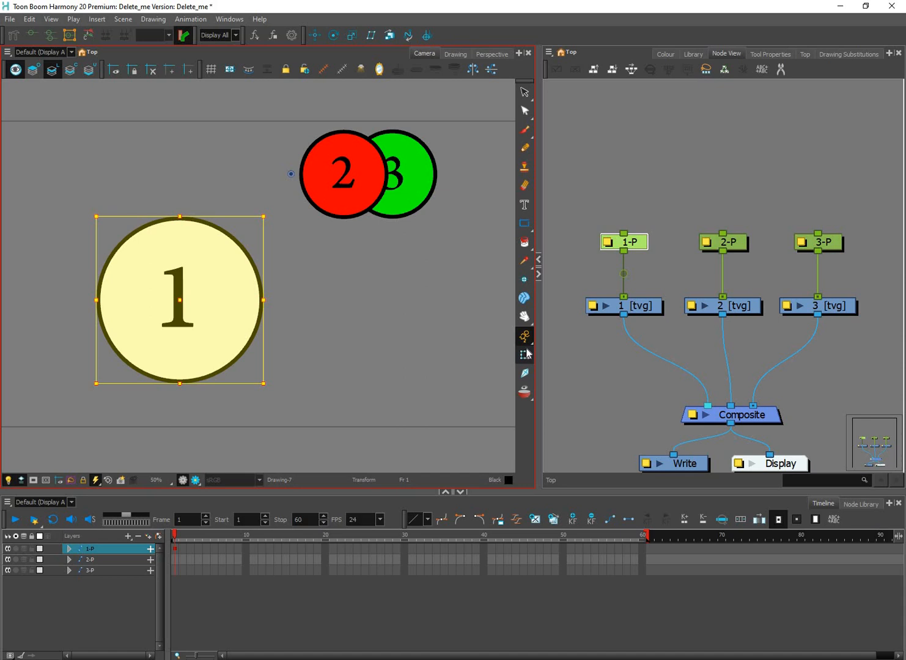
key("ctrl+z")
key("ctrl+z")
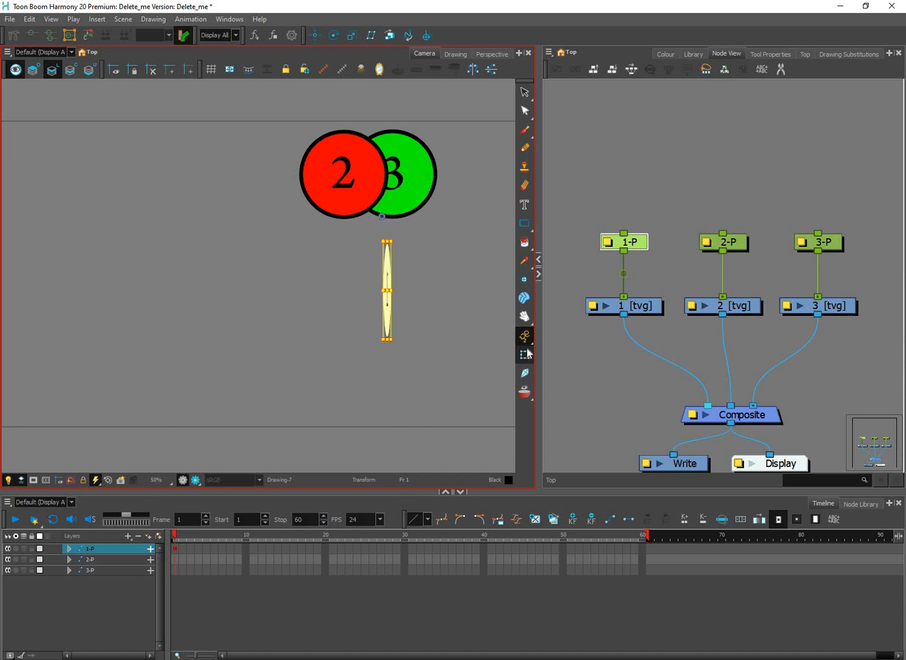
key("ctrl+z")
key("ctrl+z")
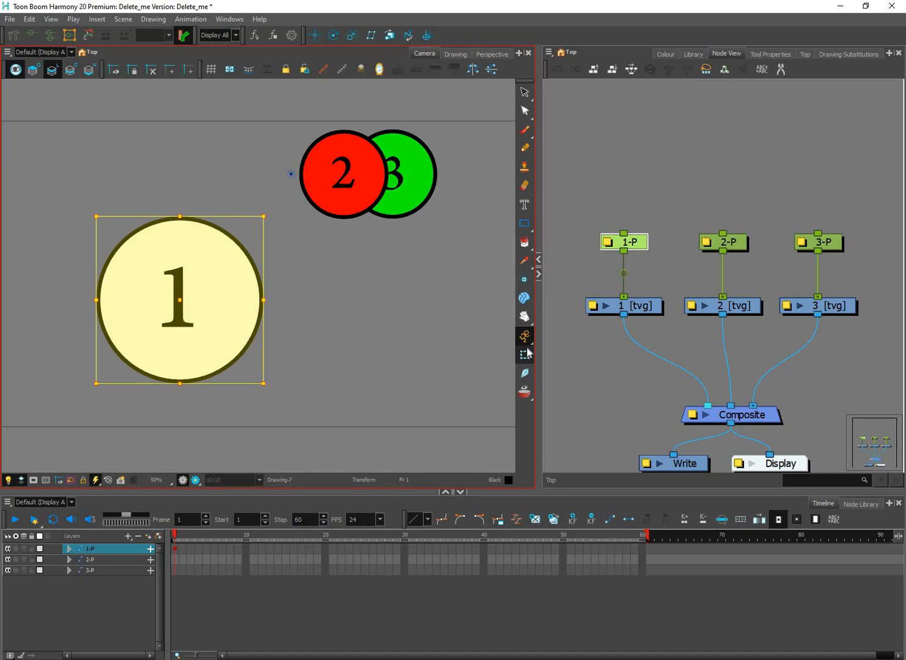
key("ctrl+z")
key("ctrl+z")
key("ctrl+z")
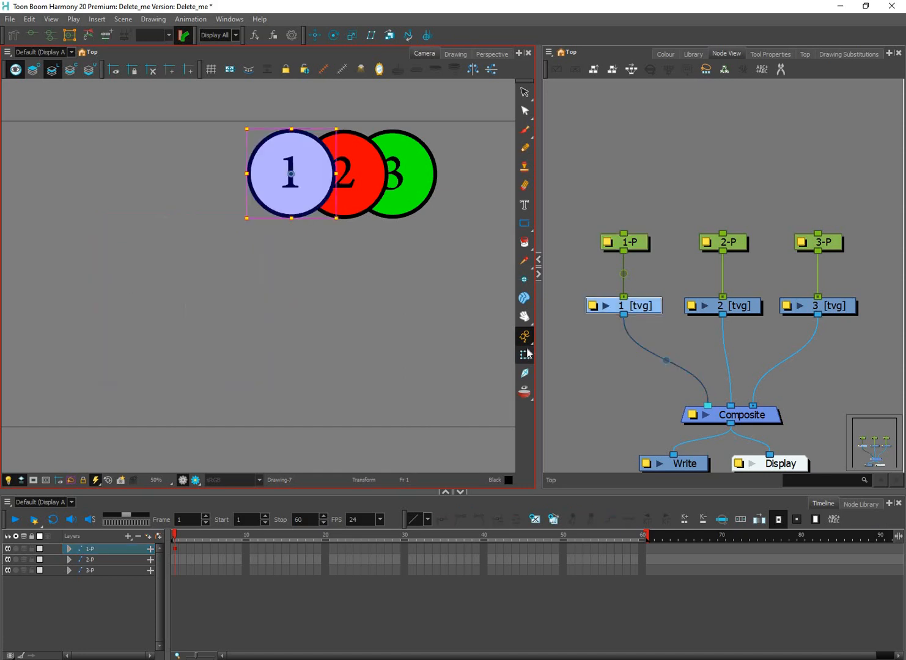
left_click(623, 347)
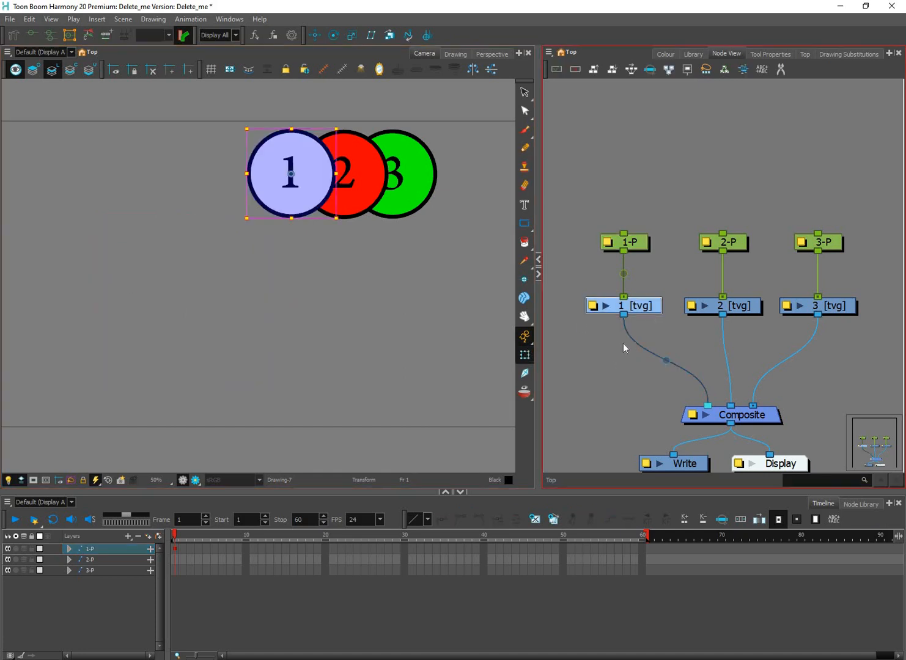
left_click(647, 257)
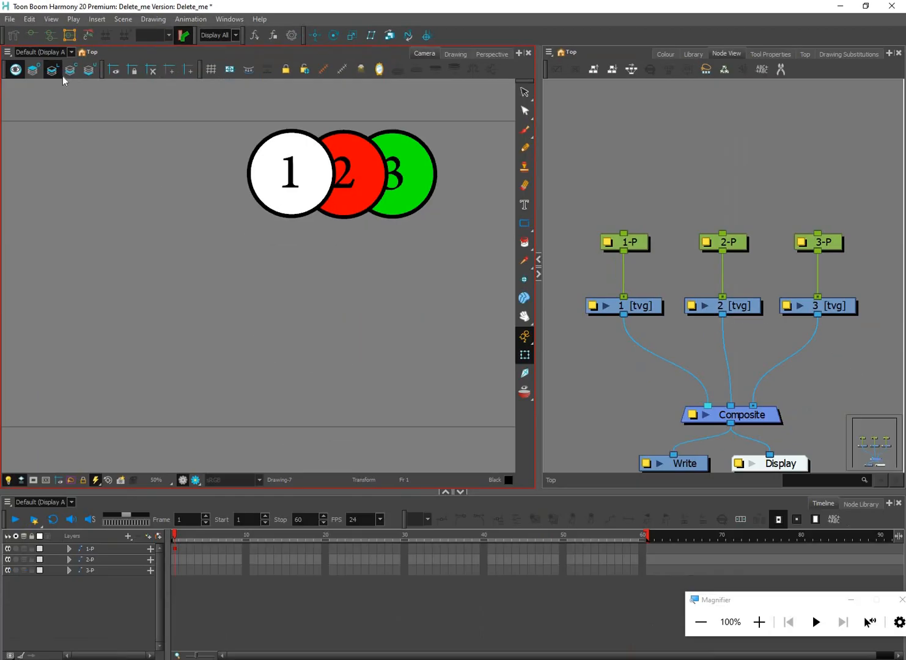
left_click(10, 19)
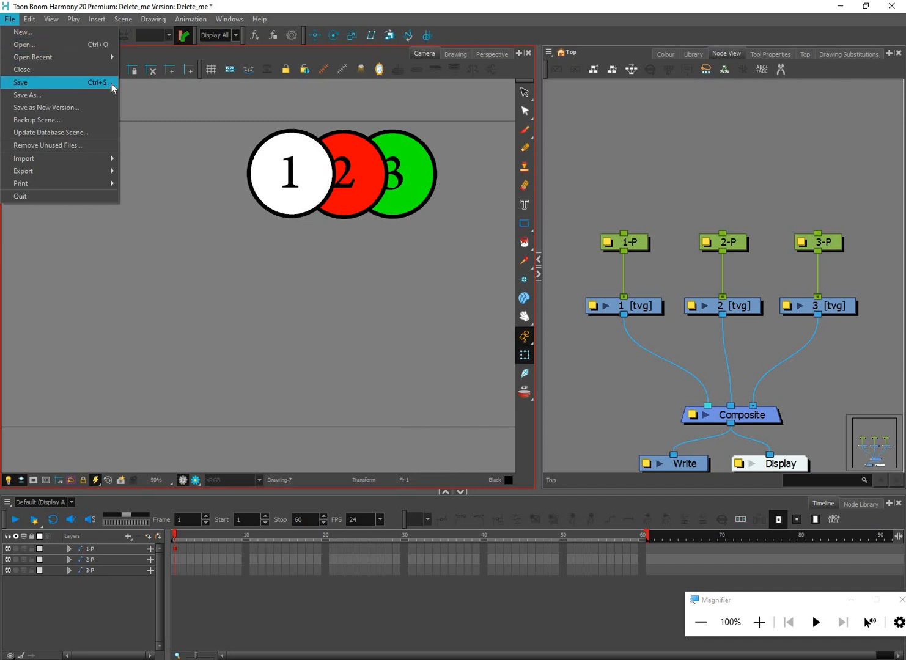
left_click(207, 289)
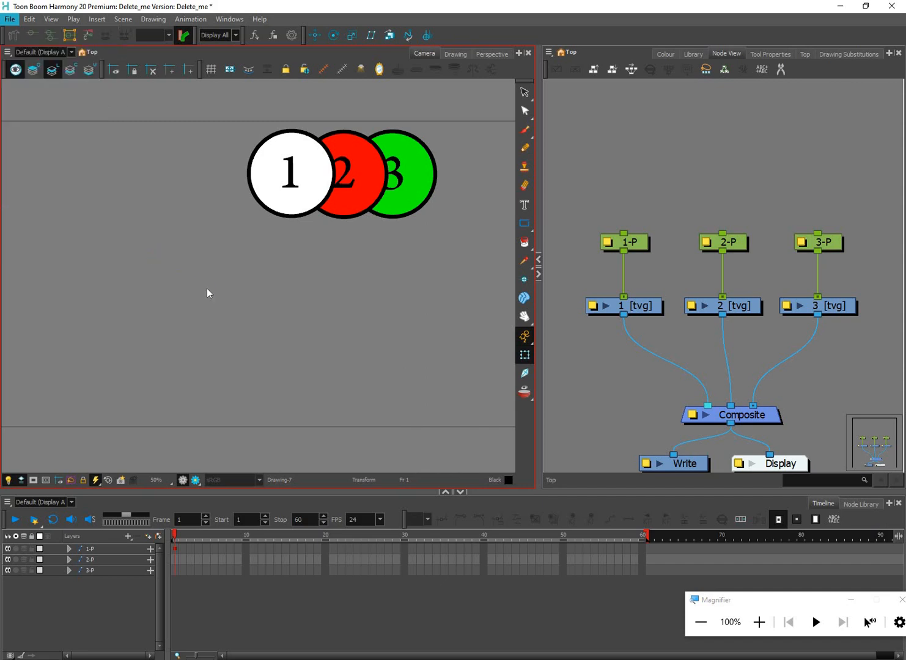
key("ctrl+s")
key("ctrl+z")
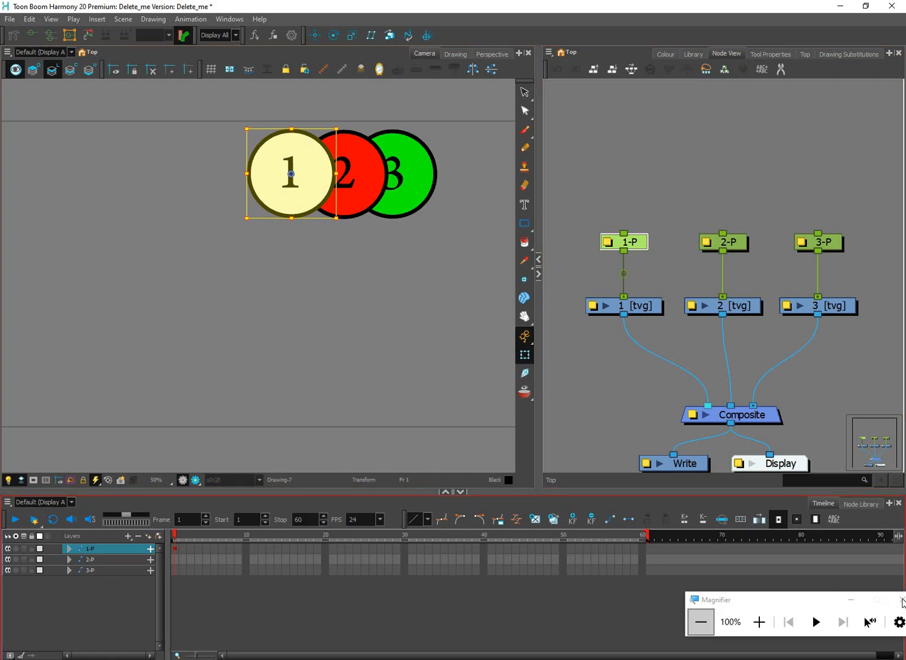
left_click(901, 600)
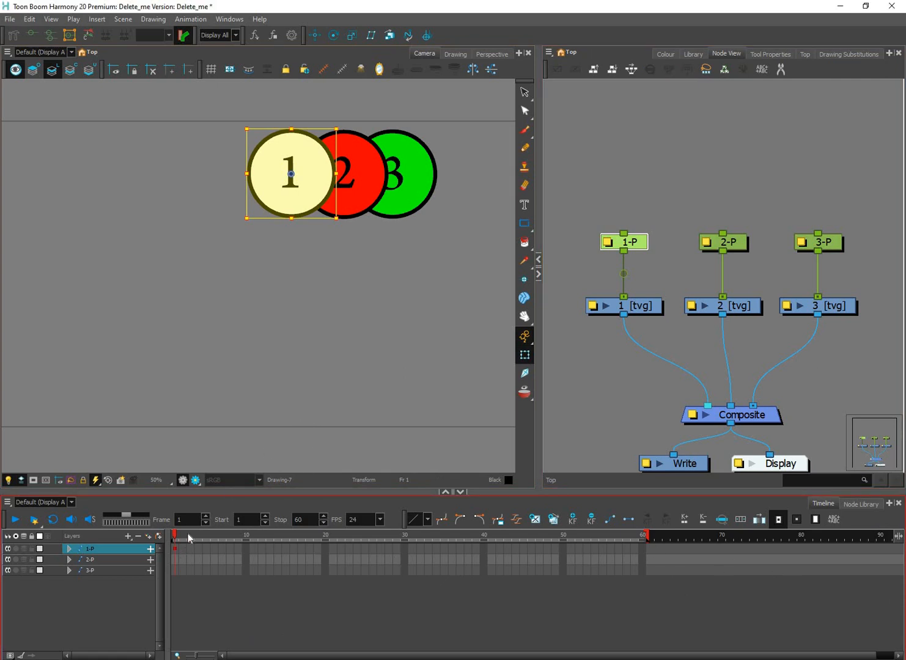
Step: Move circles 1, 2 and 3 down and spread them apart through their pegs at frame 1
left_click_drag(333, 209, 342, 311)
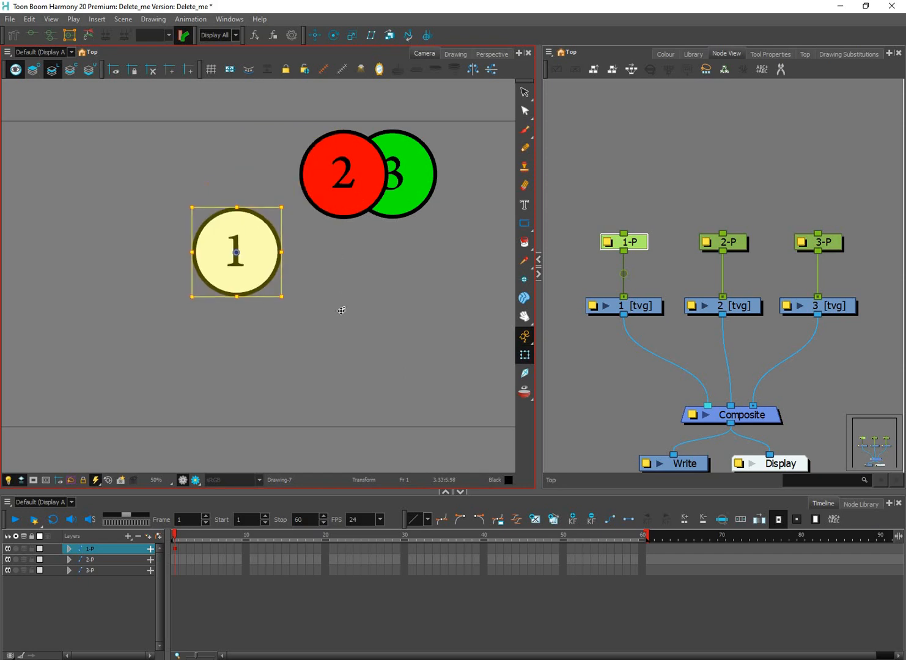
left_click_drag(343, 177, 314, 313)
left_click_drag(394, 177, 418, 313)
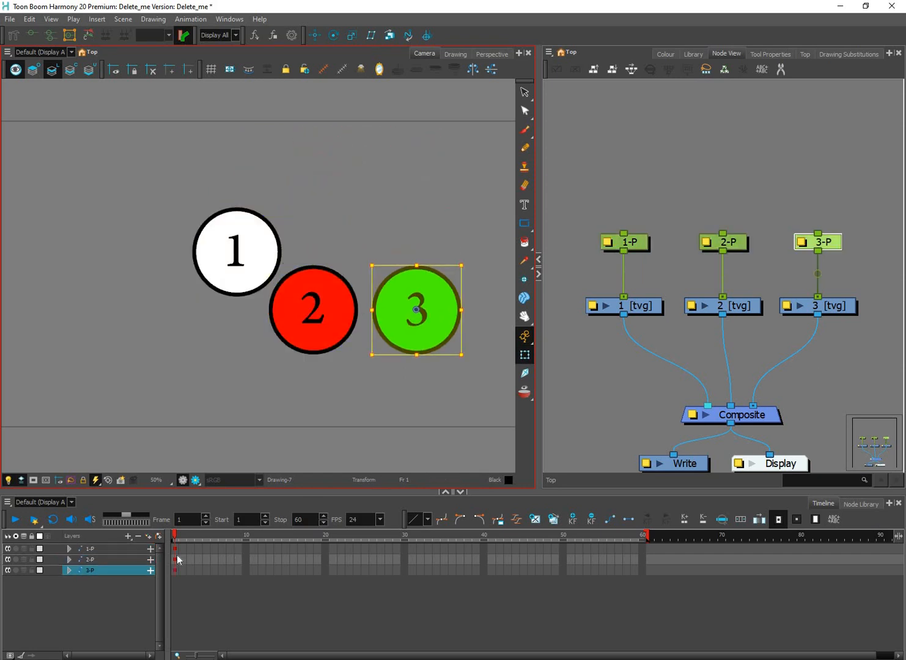
Step: Delete the frame 1 keyframes of pegs 1-P, 2-P and 3-P to reset the circles' positions
left_click_drag(176, 549, 174, 571)
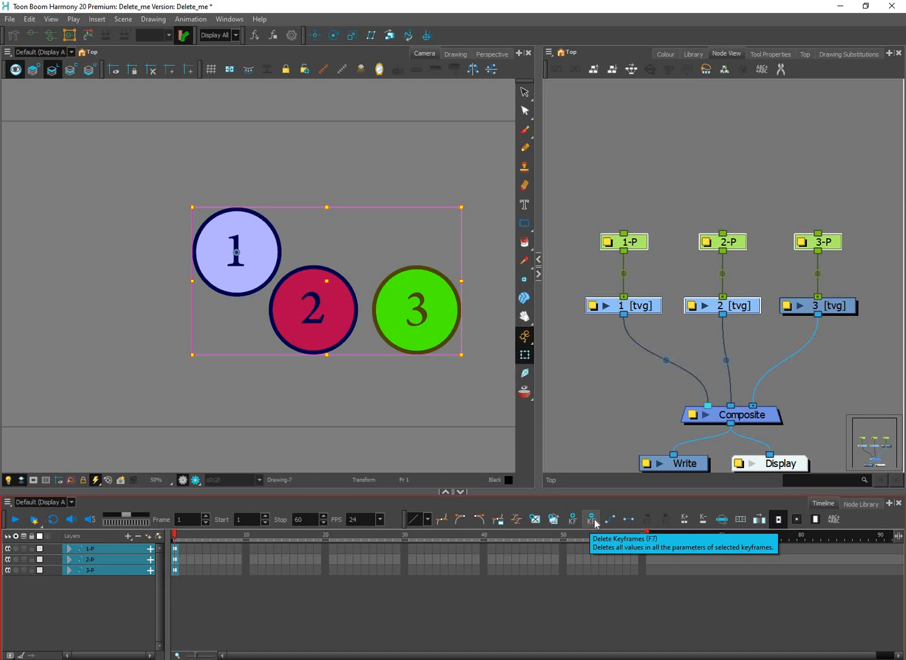
left_click(590, 527)
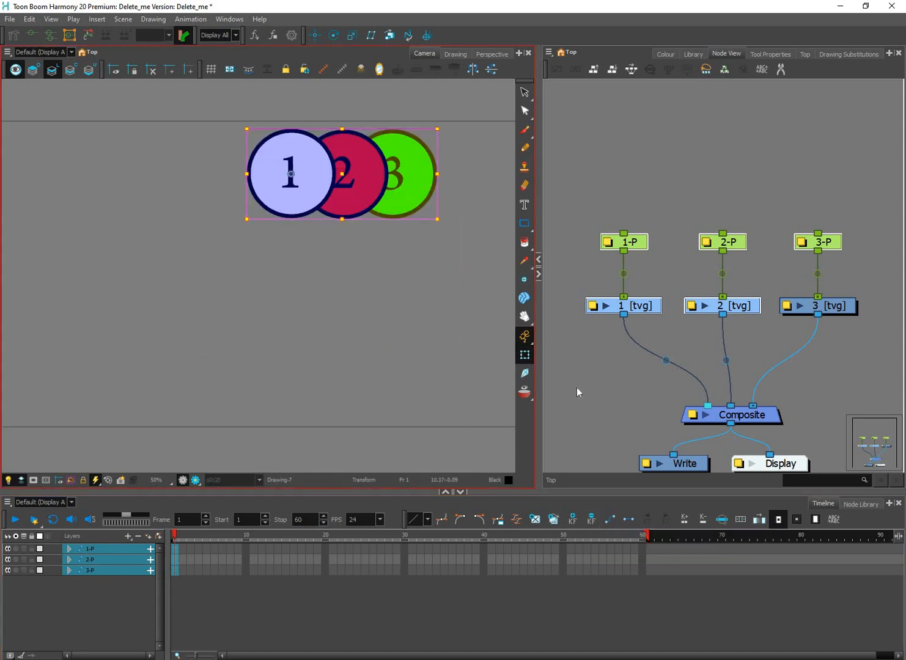
left_click(567, 410)
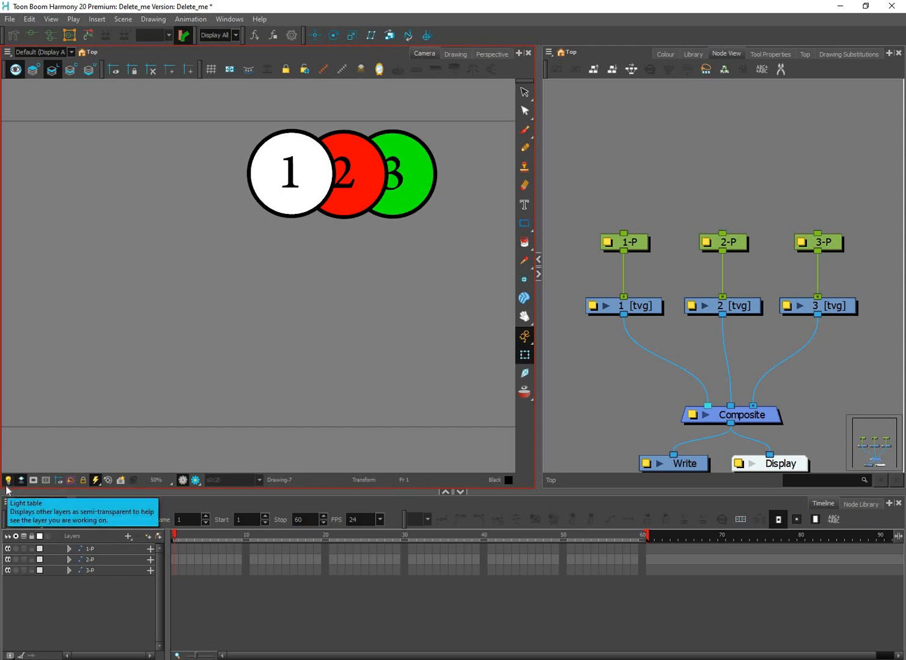
Step: Examine the Light table option of the Camera view at magnified scale
key("super+plus")
key("super+plus")
key("super+plus")
key("super+plus")
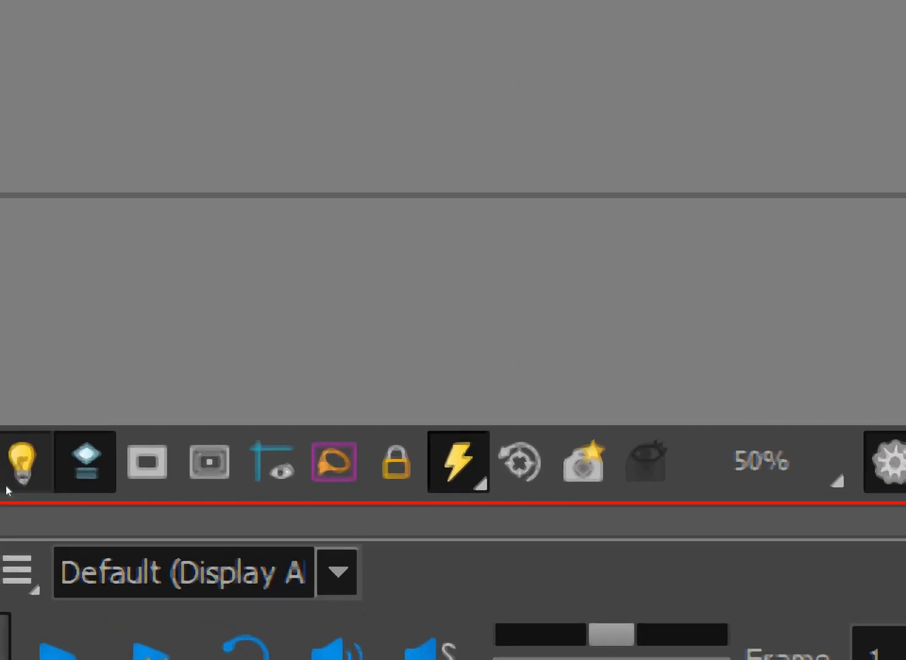
key("super+minus")
key("super+minus")
key("super+minus")
key("super+minus")
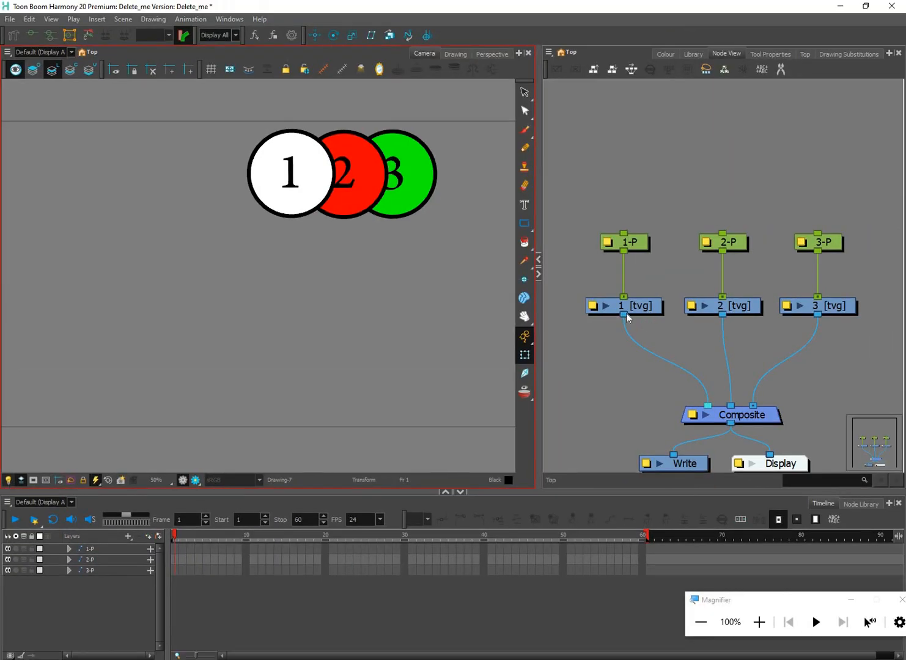
Step: View the Light table effect on drawing node 1 with the Select tool, and return to the Transform tool
left_click(628, 310)
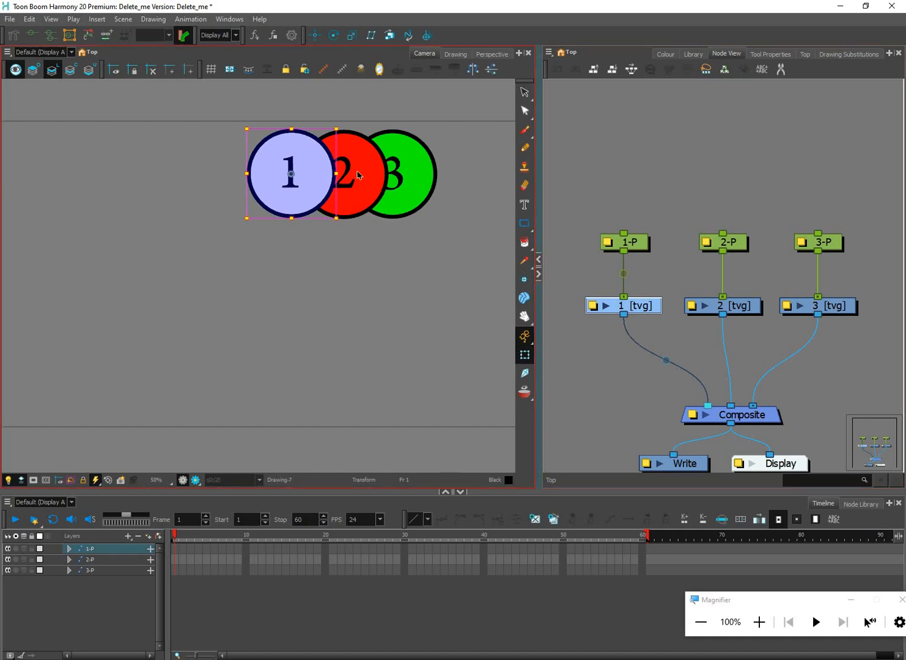
key("alt+s")
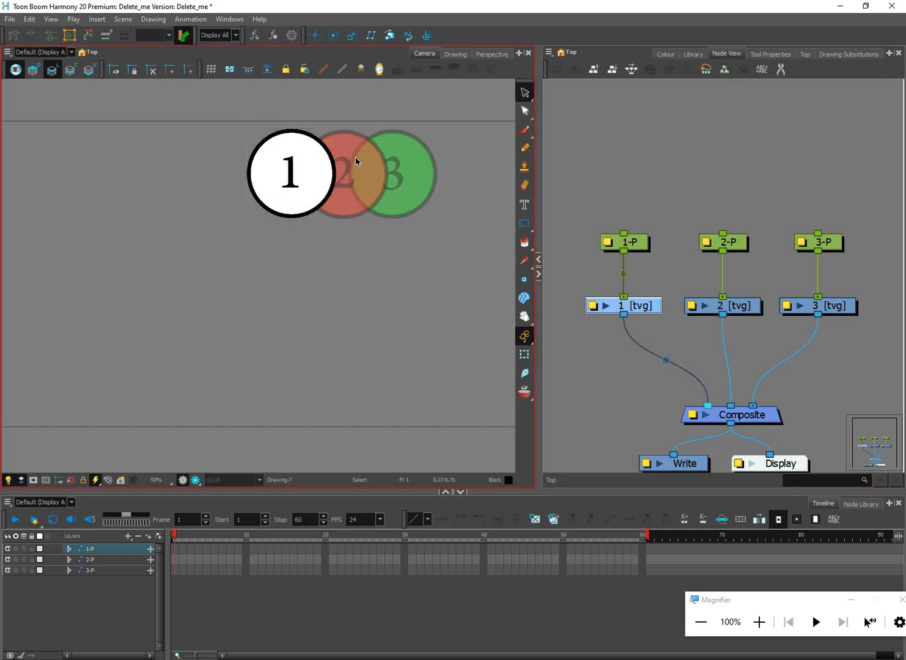
left_click(208, 552)
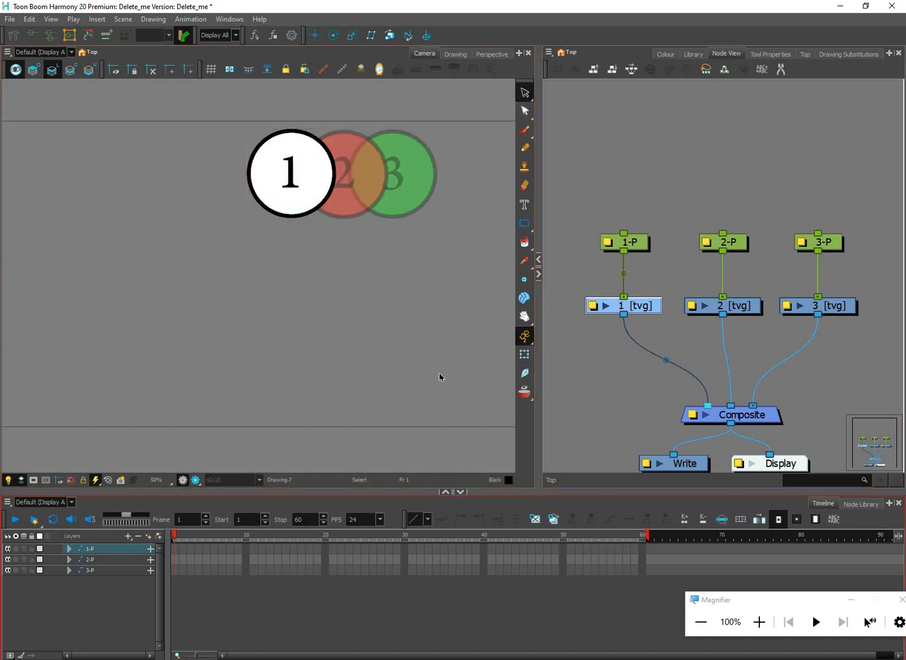
left_click(526, 357)
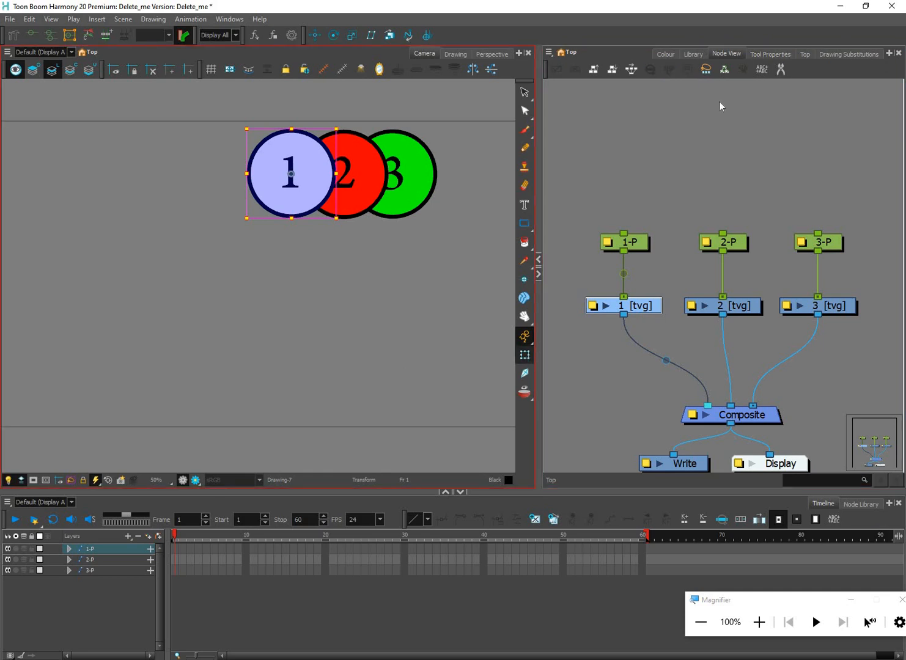
Step: Check the Transform tool's options and which nodes it selects when circles 2 and 3 are picked in the Camera view
left_click(771, 54)
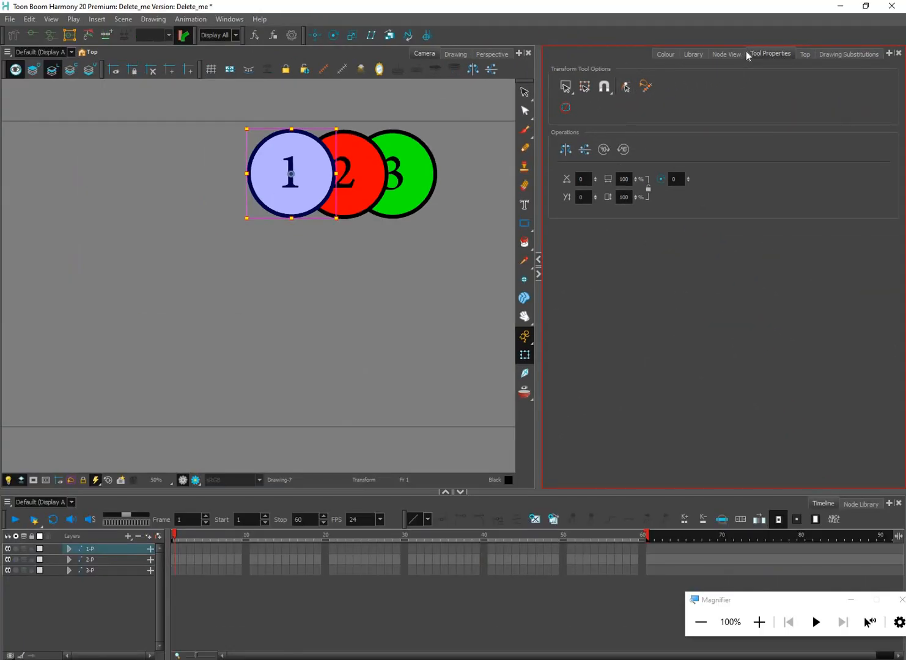
left_click(732, 54)
left_click(433, 424)
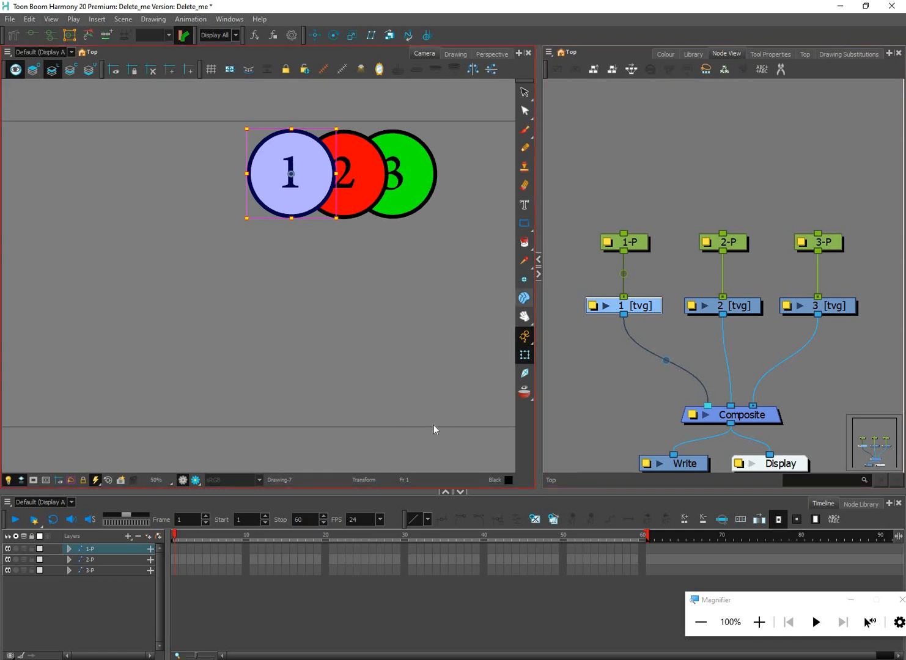
left_click(636, 311)
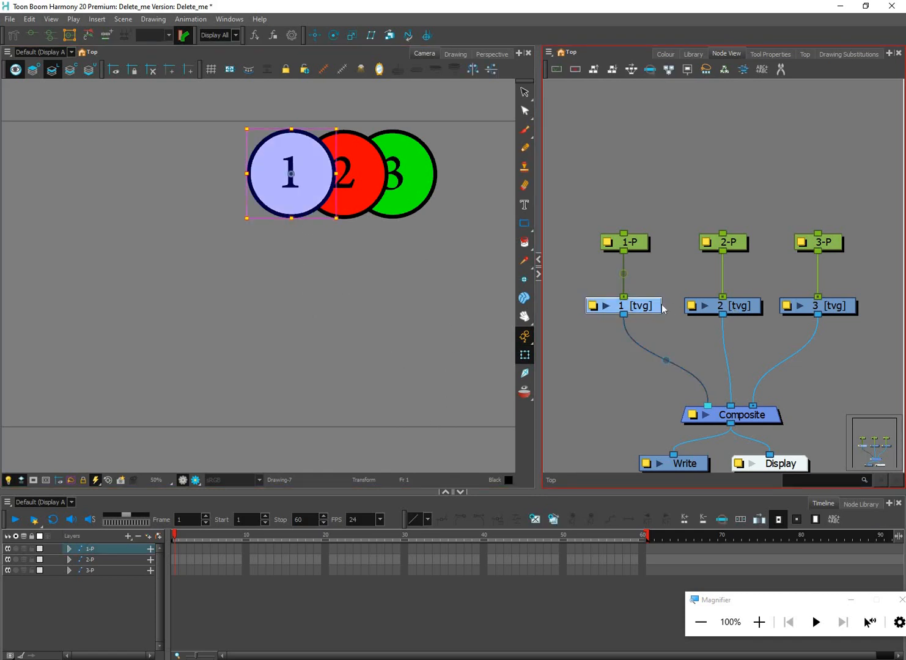
left_click(367, 153)
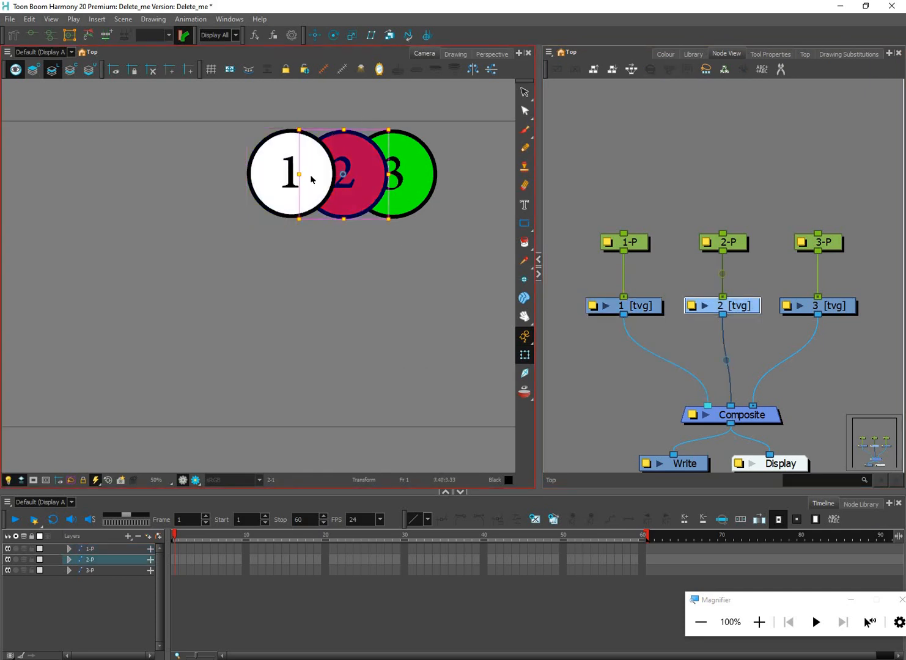
left_click(421, 202)
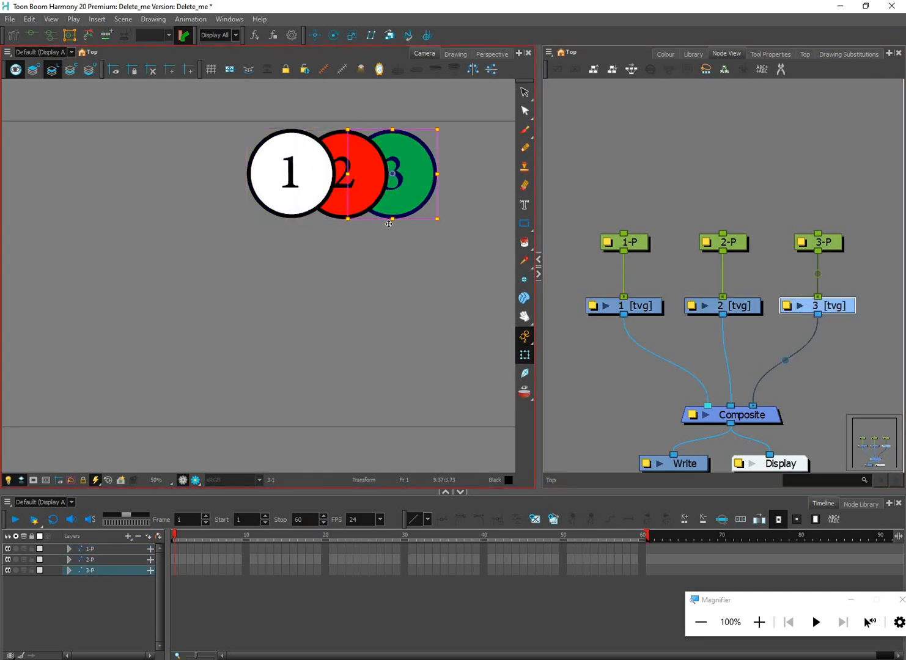
Step: Enable Peg Selection Mode for the Transform tool and return to the node network
left_click(778, 56)
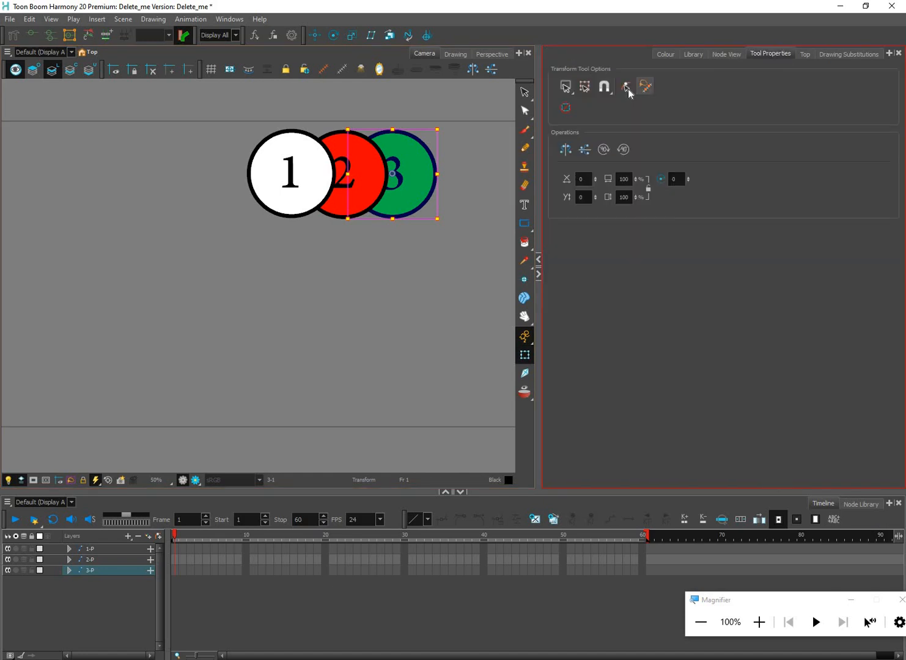
left_click(626, 87)
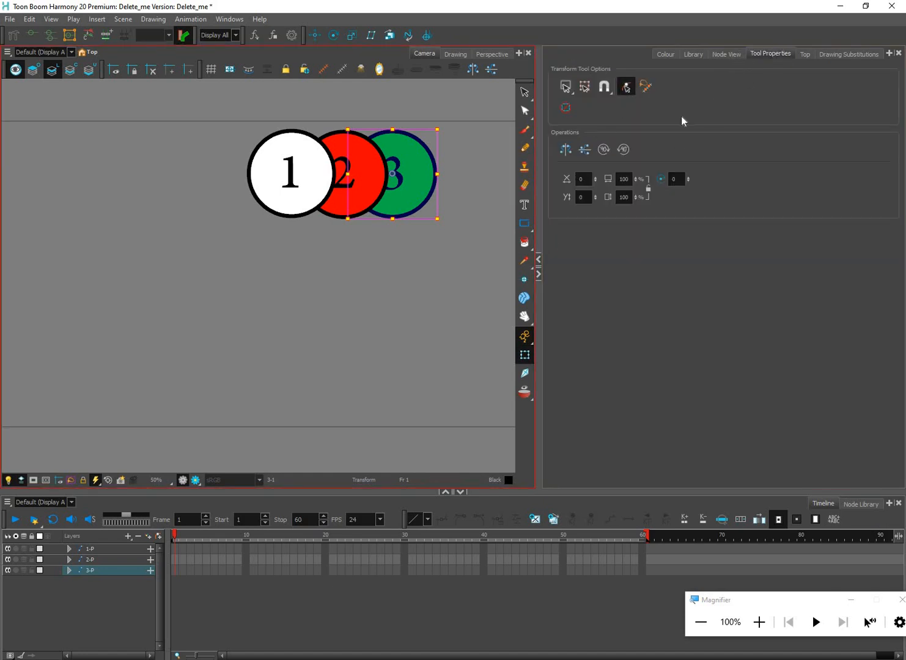
left_click(726, 54)
Step: Select pegs 3-P, 2-P and 1-P in turn to check peg selection on the circles, and clear the selection
left_click(423, 184)
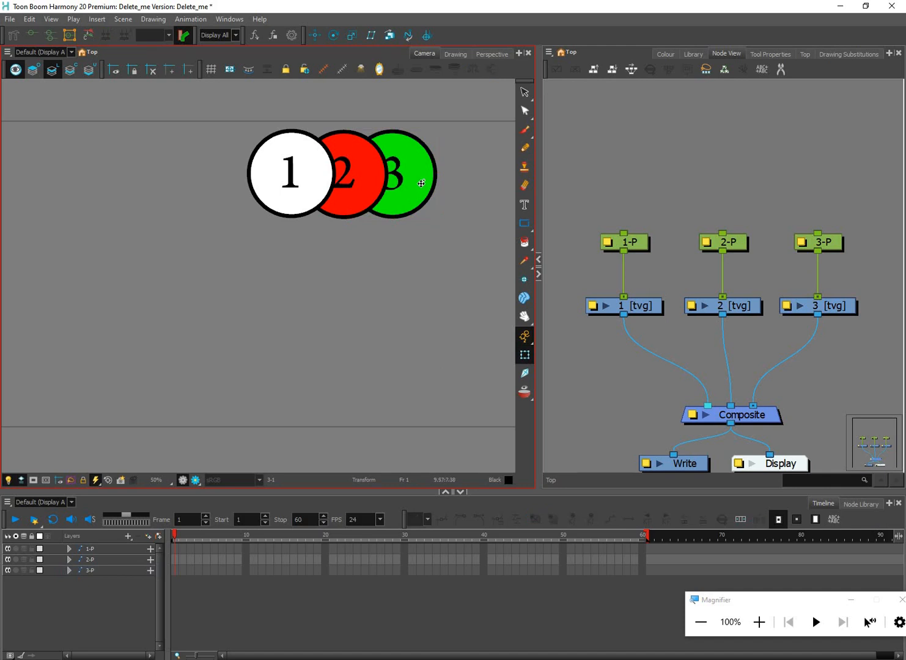
left_click(835, 254)
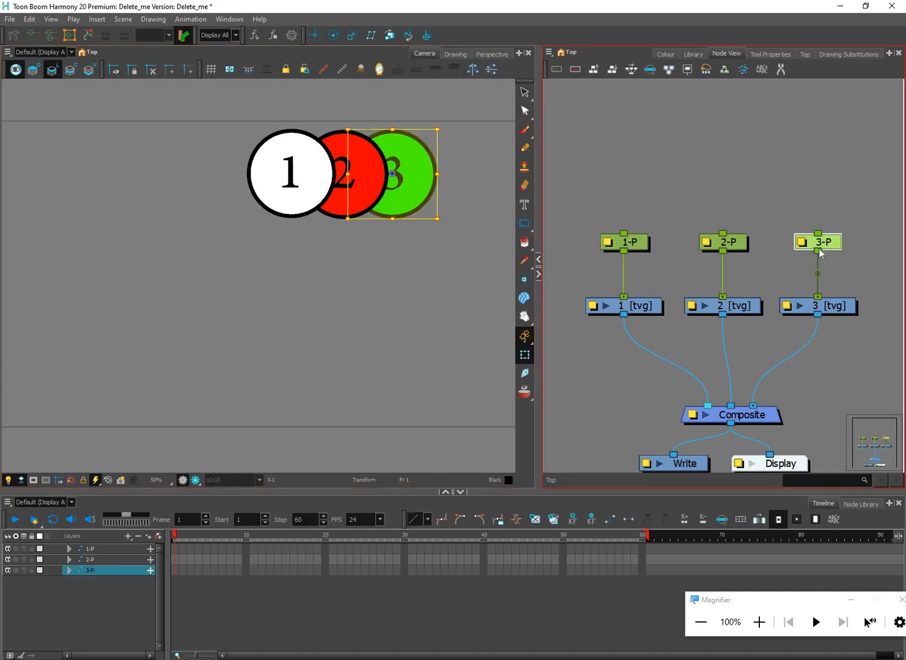
left_click(357, 193)
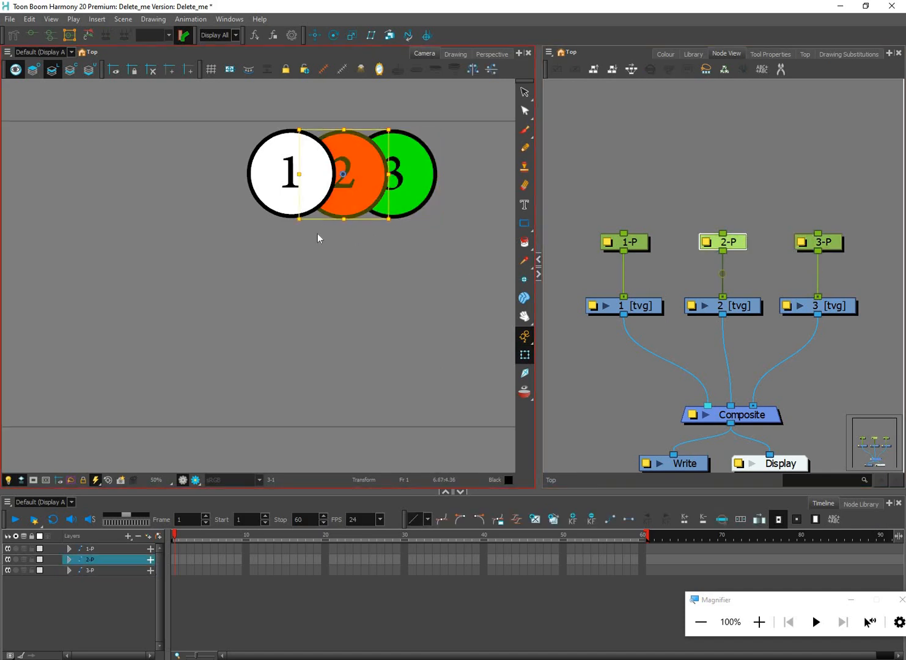
key("question")
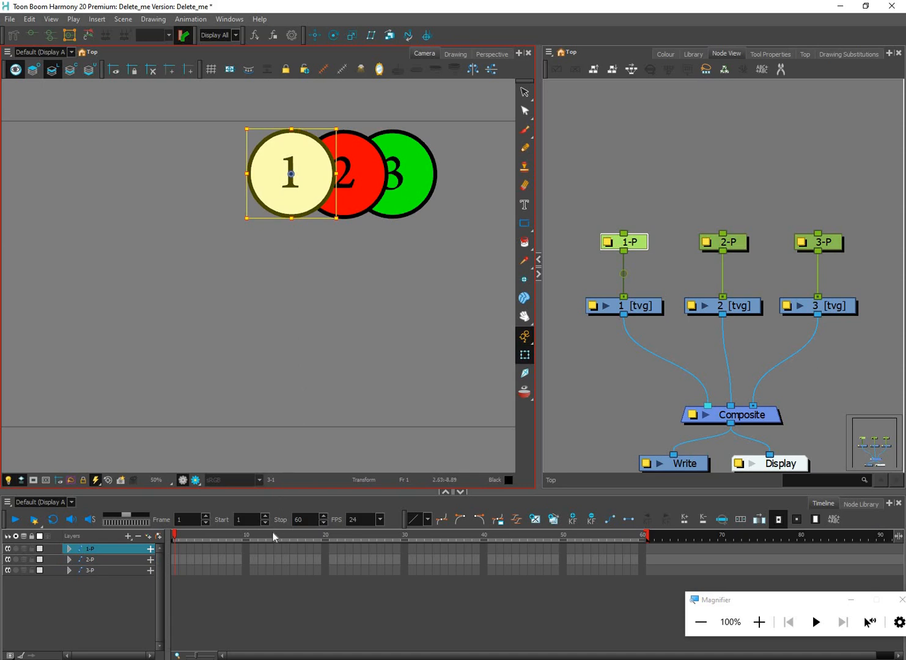
left_click(273, 586)
left_click(900, 601)
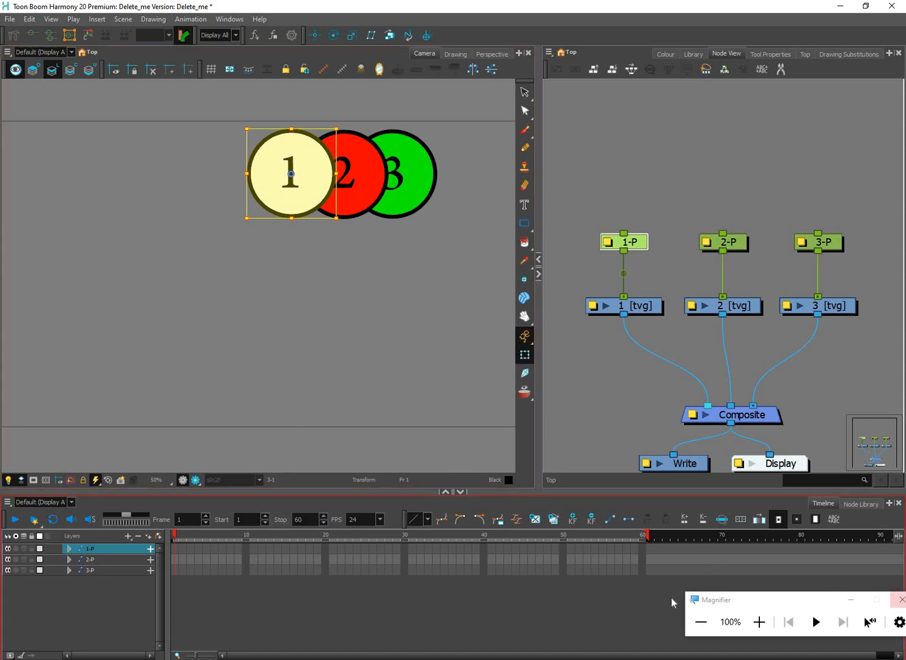
left_click(404, 368)
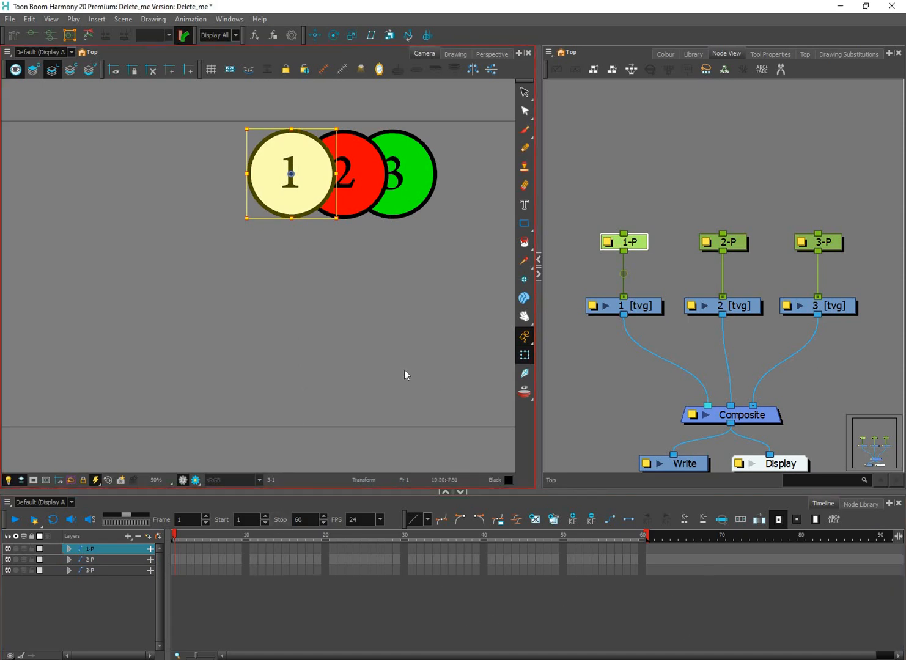
scroll(400, 396, "down", 1)
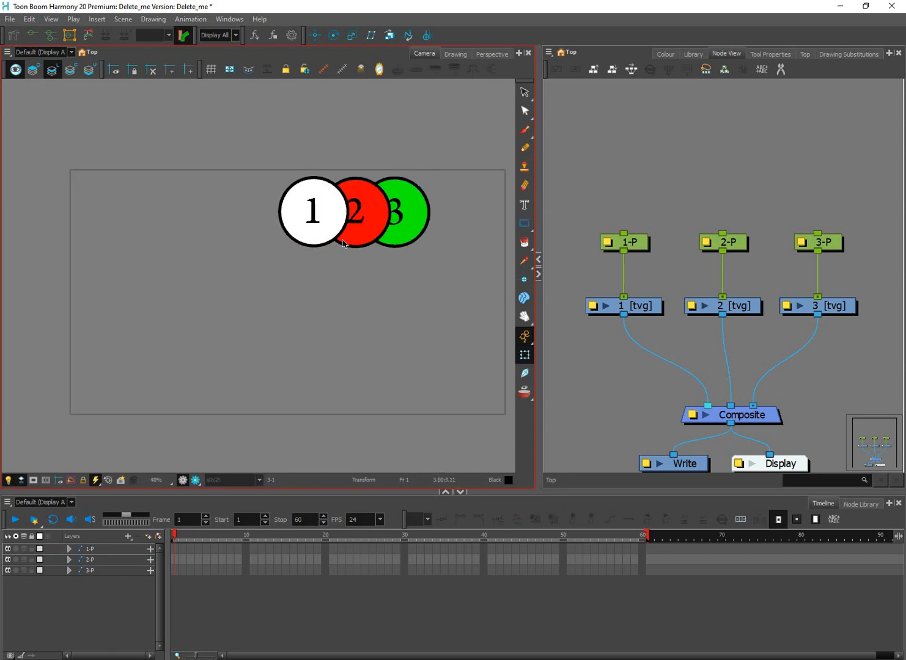
Step: Move circle 1 by its peg 1-P toward the camera frame's lower left, and reset the peg's transformation
left_click(330, 236)
left_click_drag(317, 244, 222, 324)
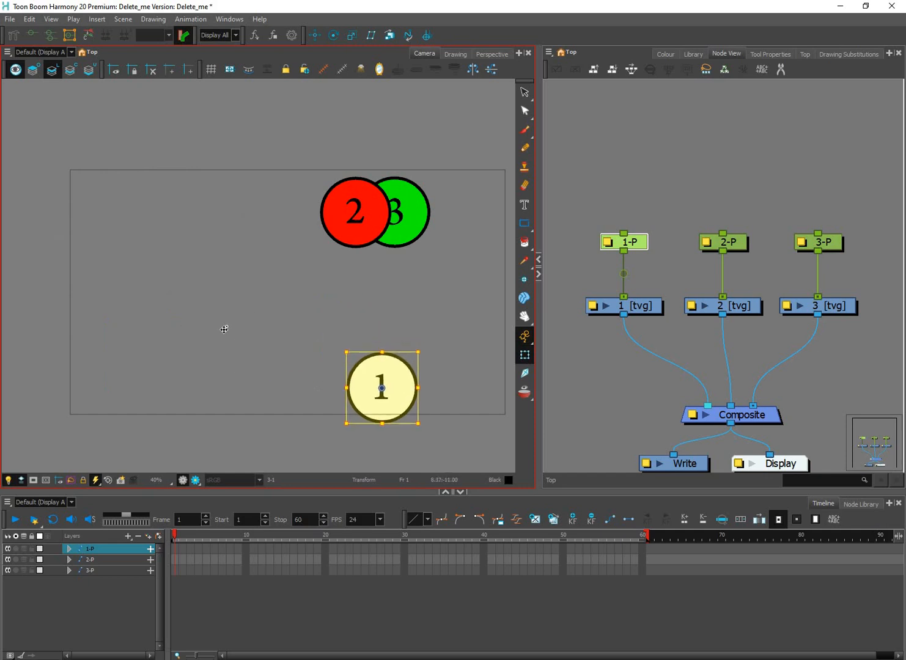
left_click(175, 549)
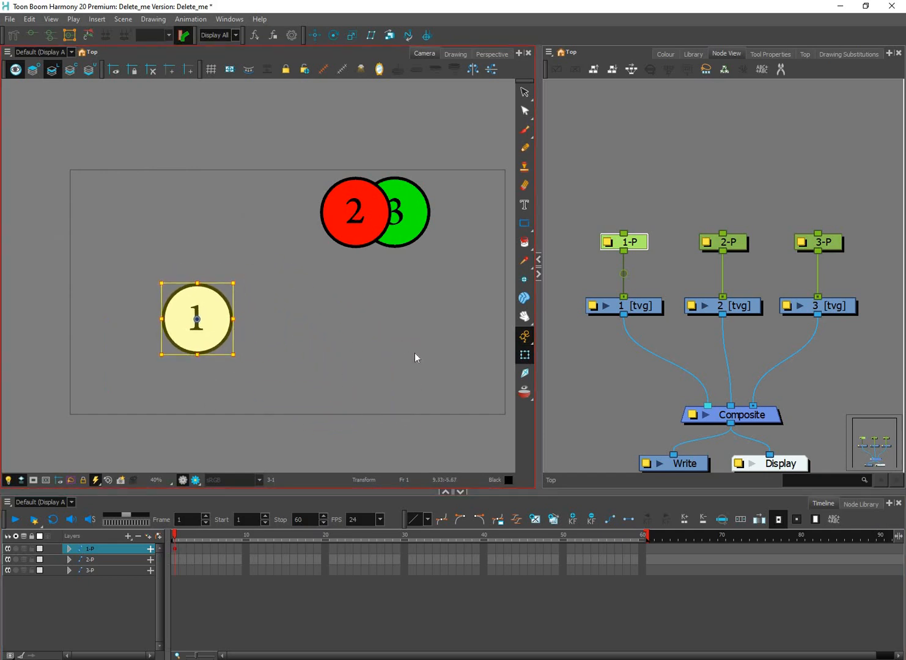
key("r")
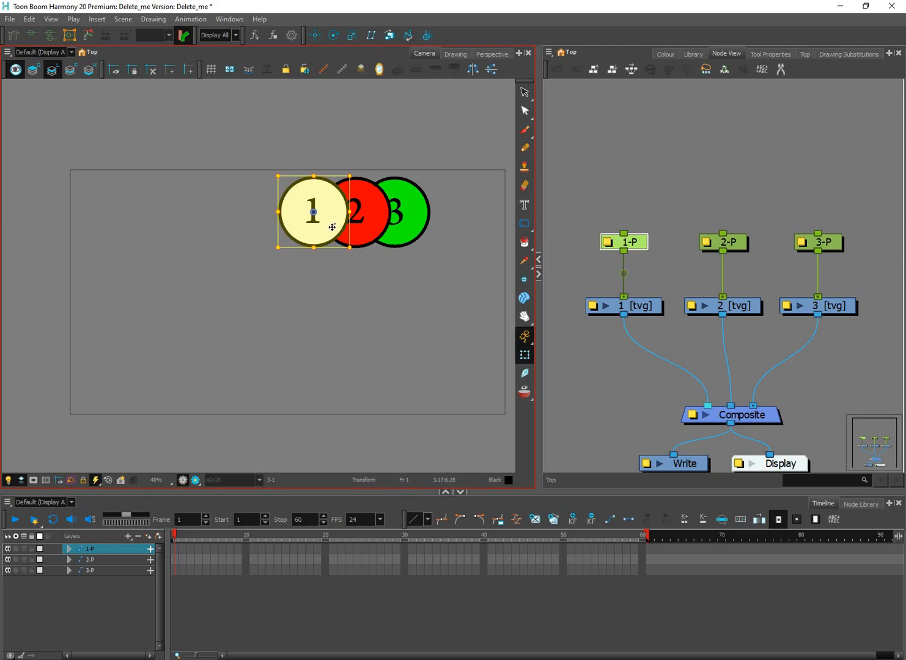
Step: Stack circles 1, 2 and 3 from top to bottom along the camera frame's left edge at frame 1, using their pegs
left_click_drag(327, 230, 123, 229)
left_click_drag(374, 228, 127, 305)
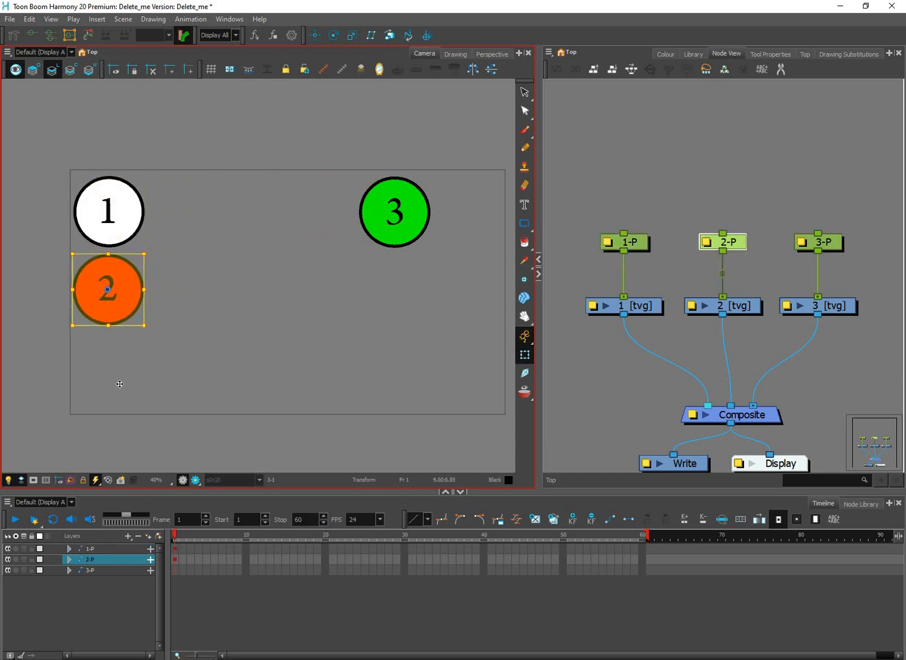
left_click_drag(394, 223, 107, 379)
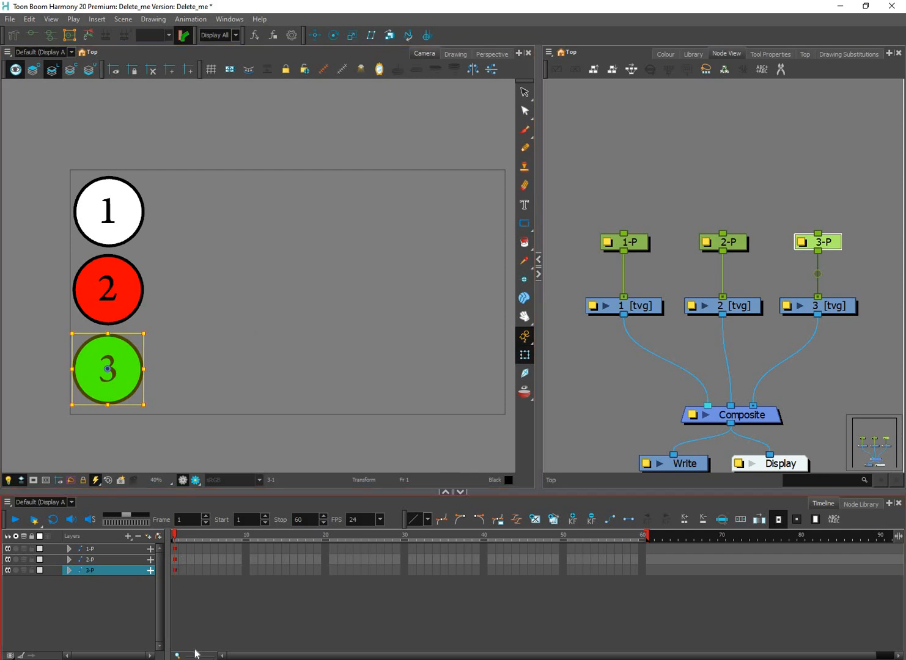
Step: Try shifting circle 3 to the right at frame 18, and go back to frame 1
key("ctrl+a")
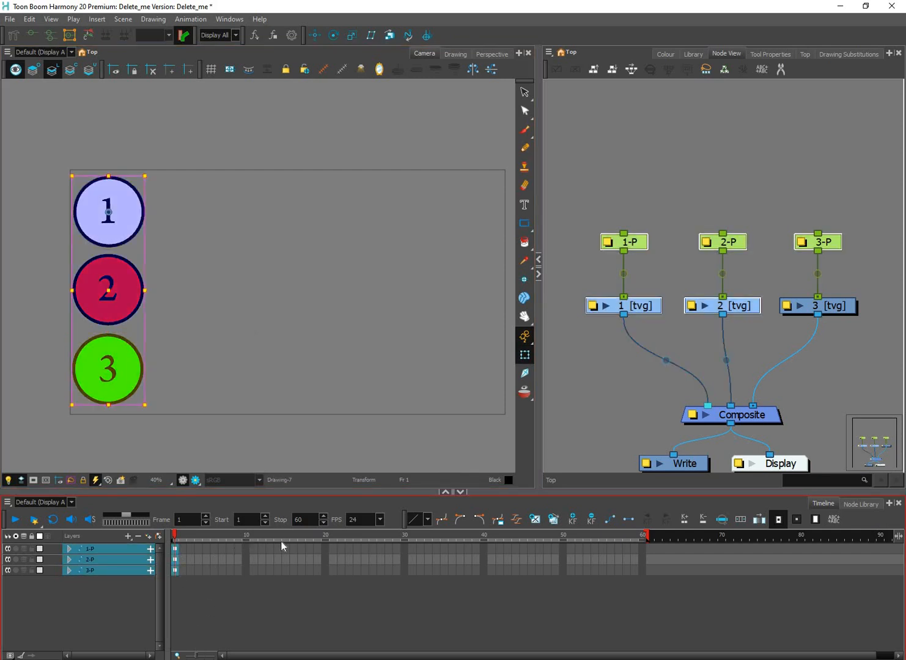
mouse_move(312, 541)
left_mouse_down()
mouse_move(272, 538)
mouse_move(307, 535)
left_mouse_up()
left_click(202, 395)
left_click_drag(129, 368, 256, 368)
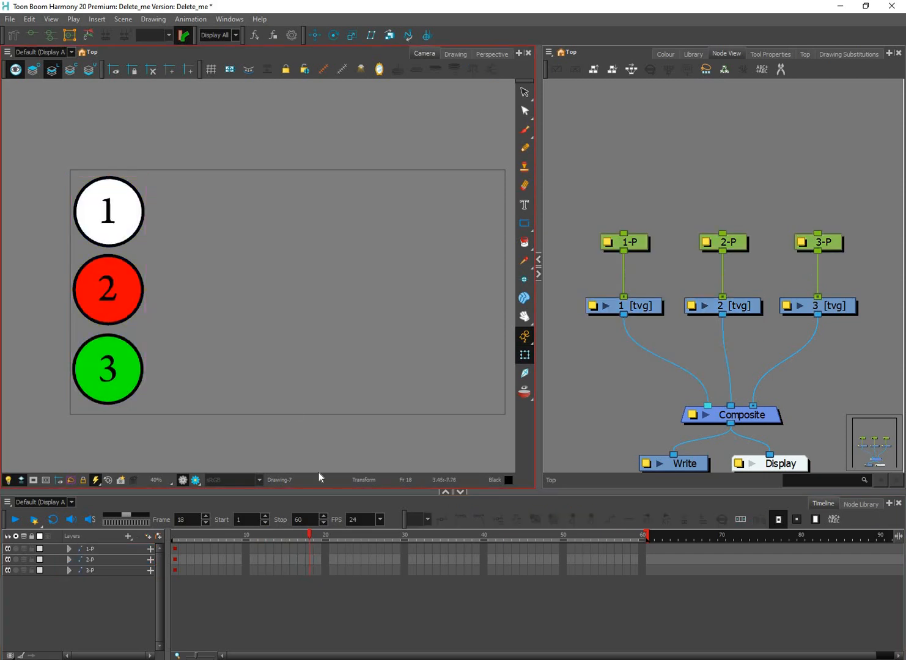
left_click(310, 573)
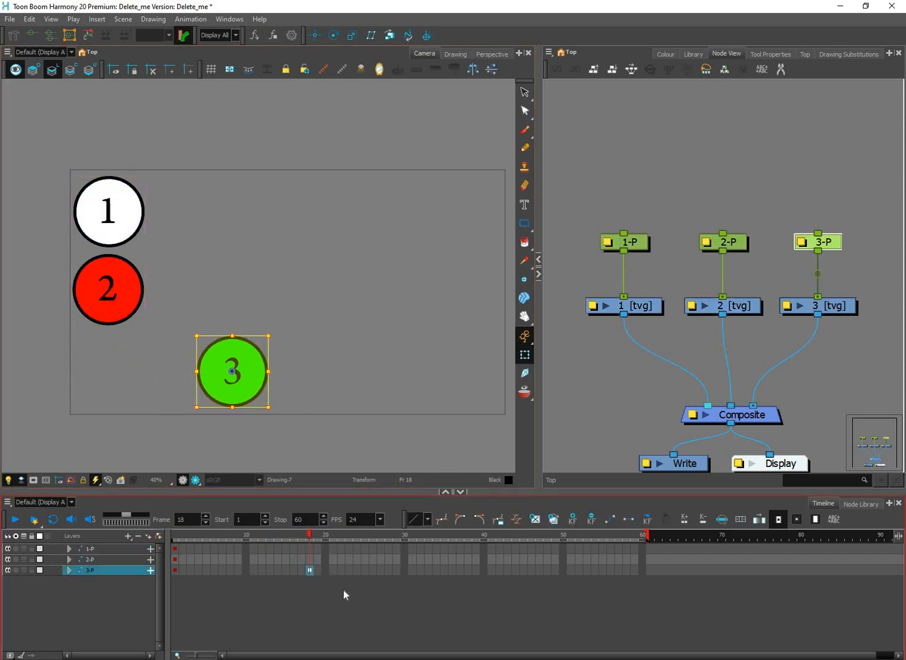
left_click_drag(311, 537, 261, 536)
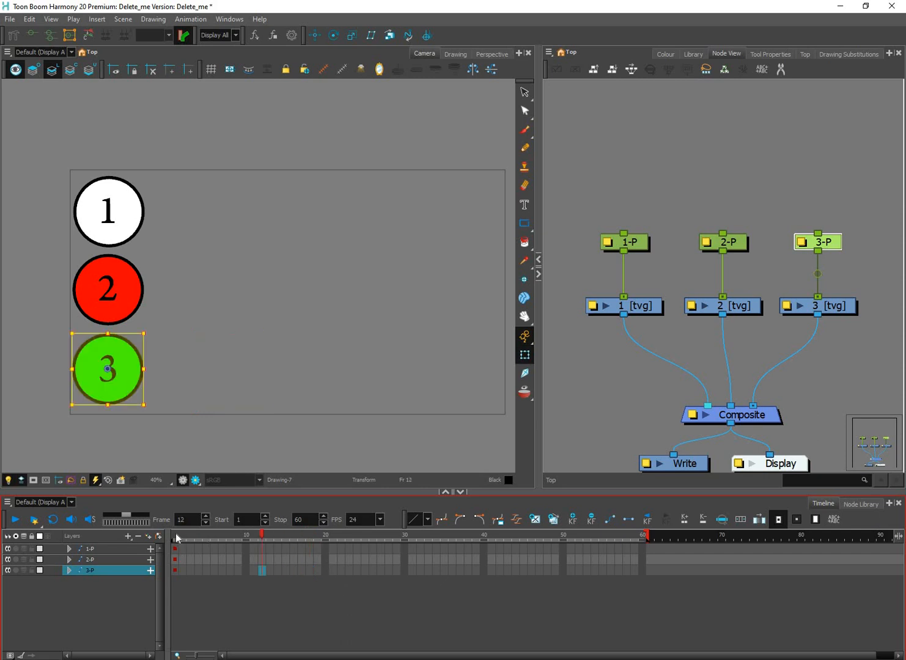
mouse_move(175, 534)
left_mouse_down()
mouse_move(208, 534)
mouse_move(176, 535)
left_mouse_up()
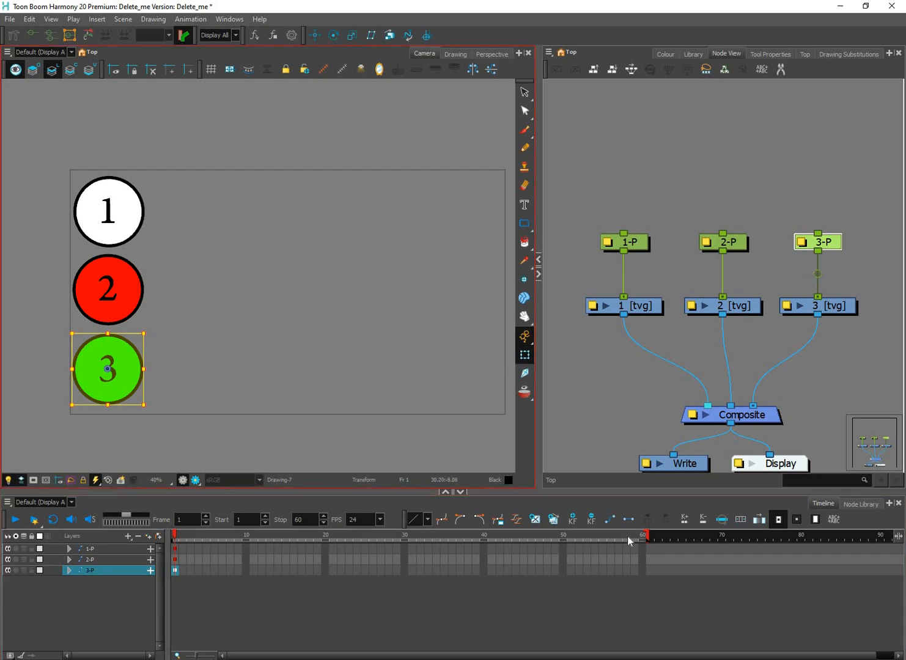
Step: At frame 60, move circles 3, 2 and 1 straight across to the camera frame's right edge, moving each peg on its own
left_click_drag(627, 537, 645, 536)
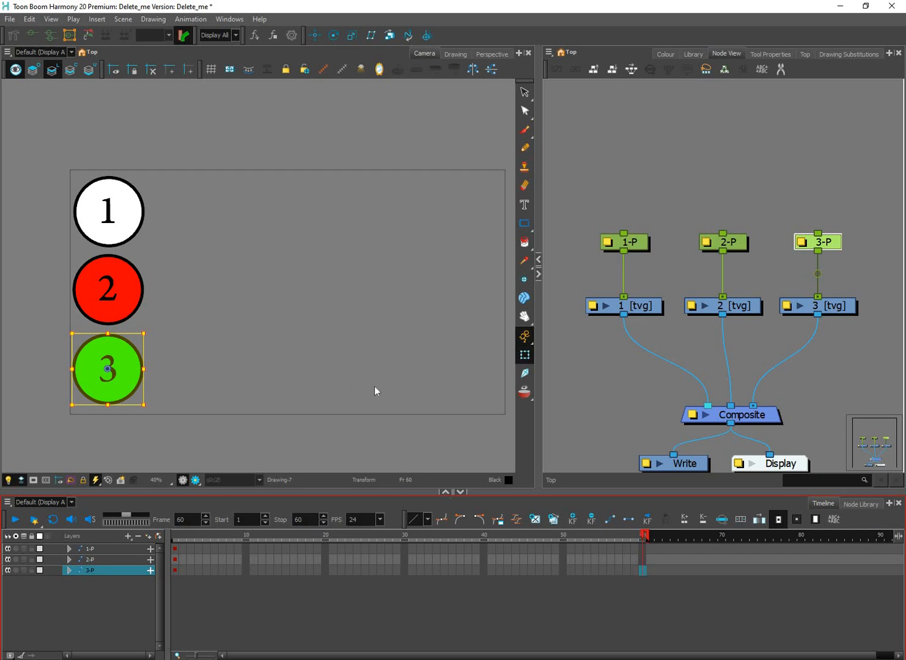
scroll(172, 381, "down", 1)
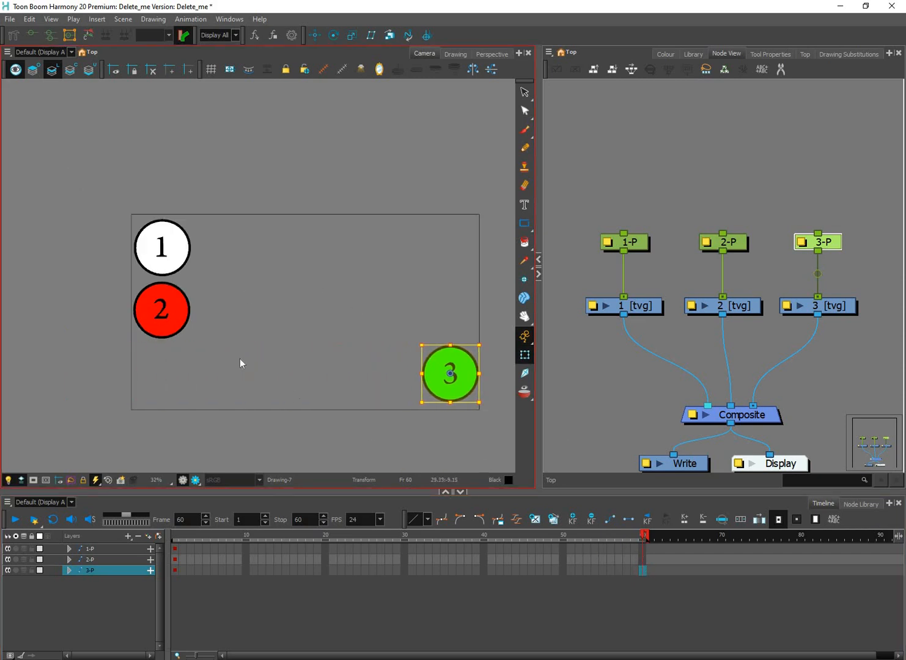
left_click_drag(172, 317, 454, 316)
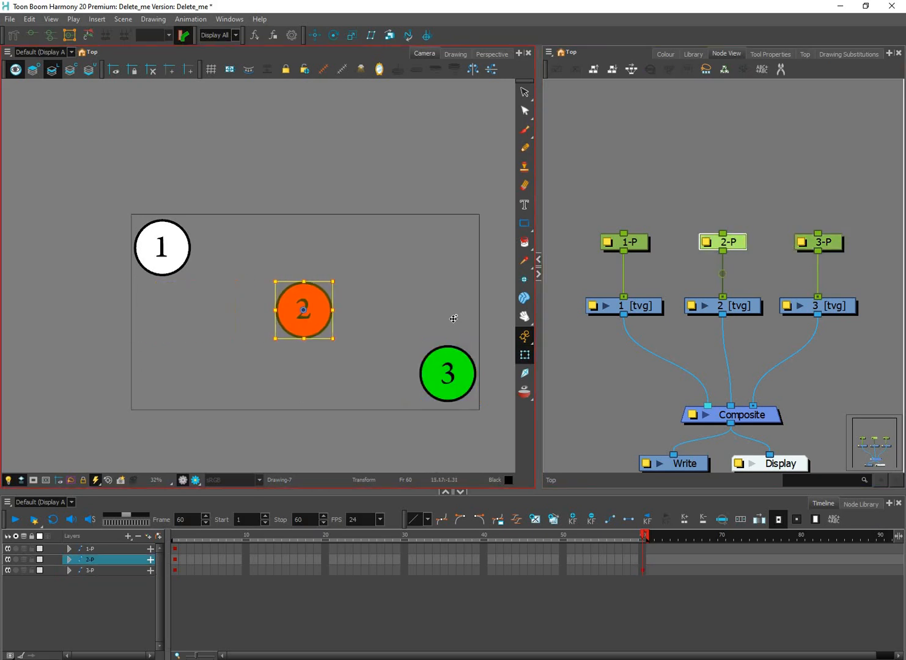
left_click_drag(176, 253, 238, 248)
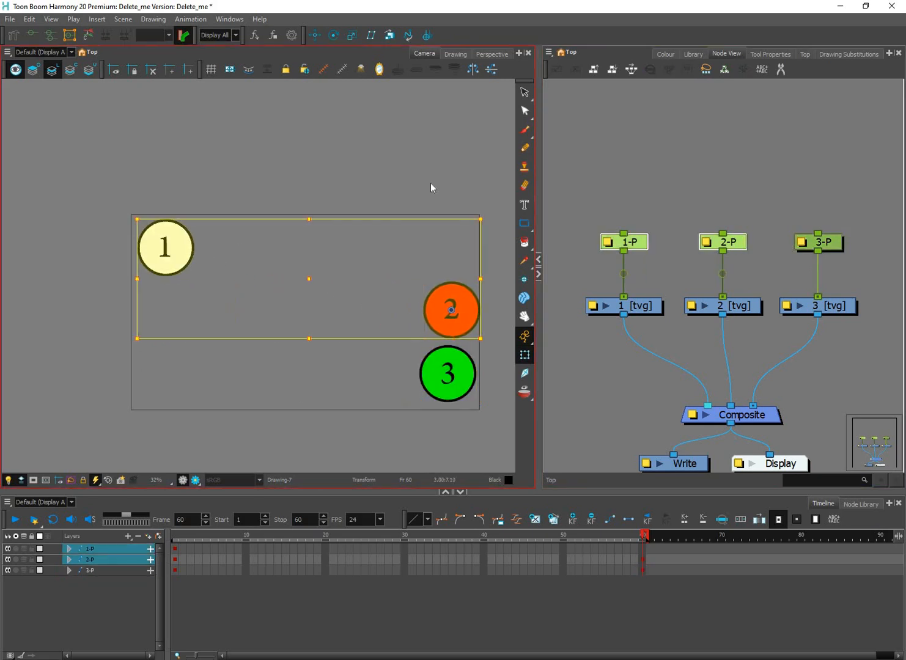
key("ctrl+z")
left_click(265, 230)
left_click_drag(174, 255, 459, 250)
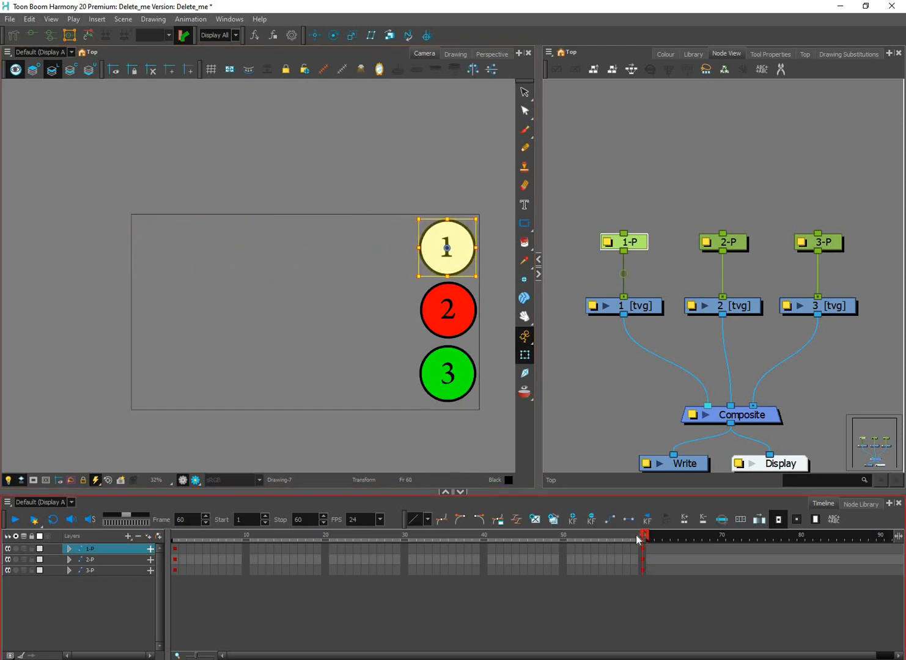
Step: Scrub around frame 60 and step backward through the timeline to examine the circles' positions between the two keyframes
left_click(629, 534)
left_click(635, 535)
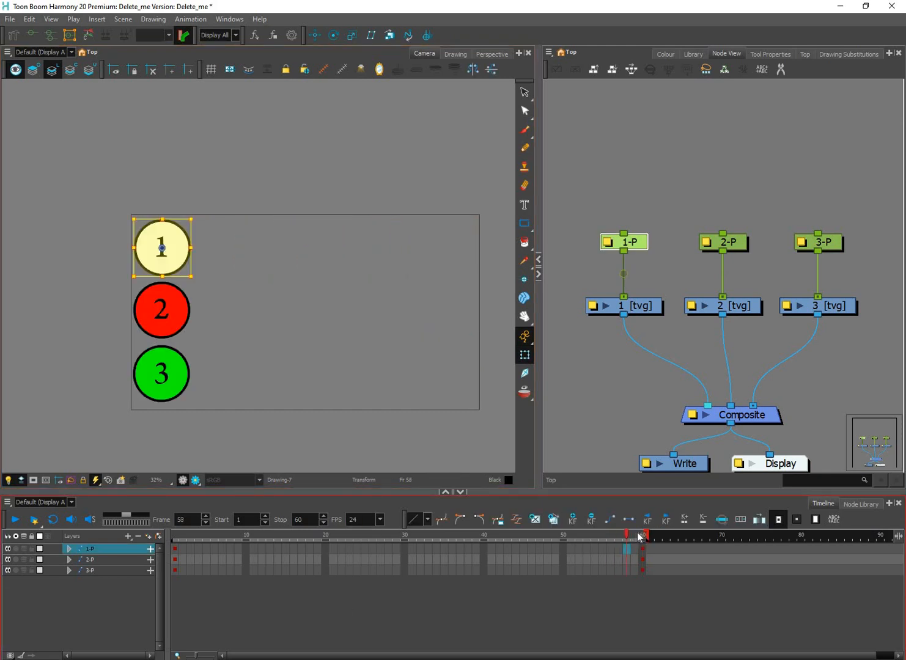
left_click(643, 536)
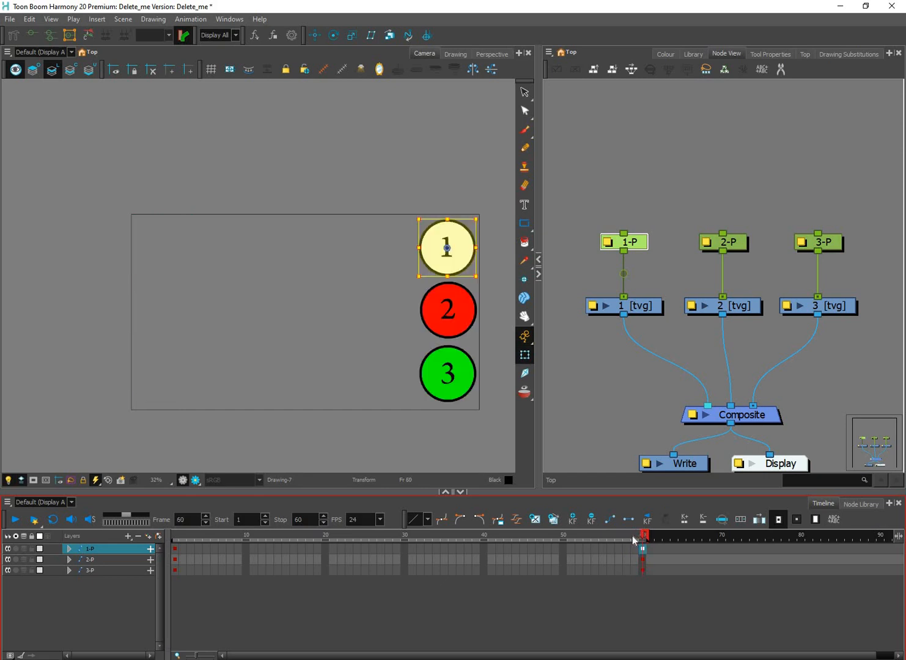
mouse_move(641, 535)
left_mouse_down()
mouse_move(641, 556)
mouse_move(634, 537)
left_mouse_up()
key("comma")
key("comma")
key("comma")
key("comma")
key("comma")
key("comma")
key("comma")
key("comma")
key("comma")
key("comma")
key("comma")
key("comma")
key("comma")
key("comma")
key("comma")
key("comma")
key("comma")
key("comma")
key("comma")
key("comma")
Step: Set the frame 1 keyframes of pegs 1-P, 2-P and 3-P as motion keyframes
left_click_drag(176, 549, 178, 571)
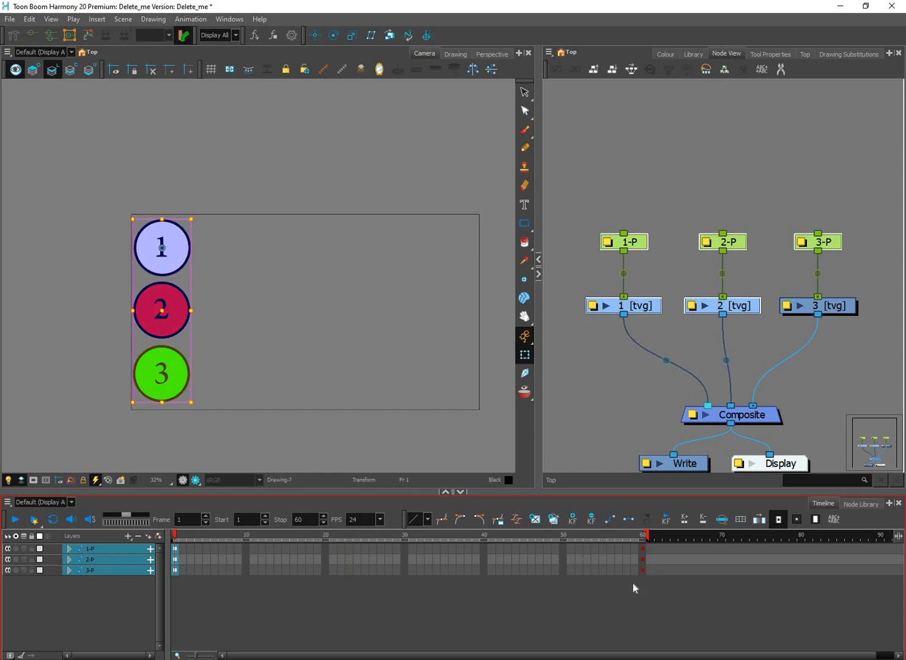
left_click(642, 548)
left_click(641, 560)
left_click(641, 570)
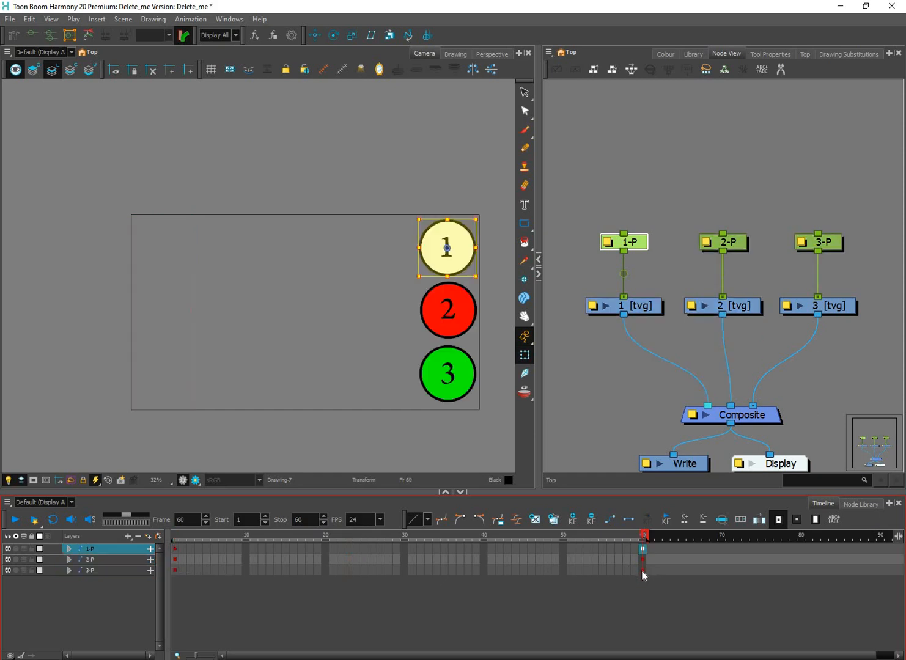
left_click(576, 560)
key("comma")
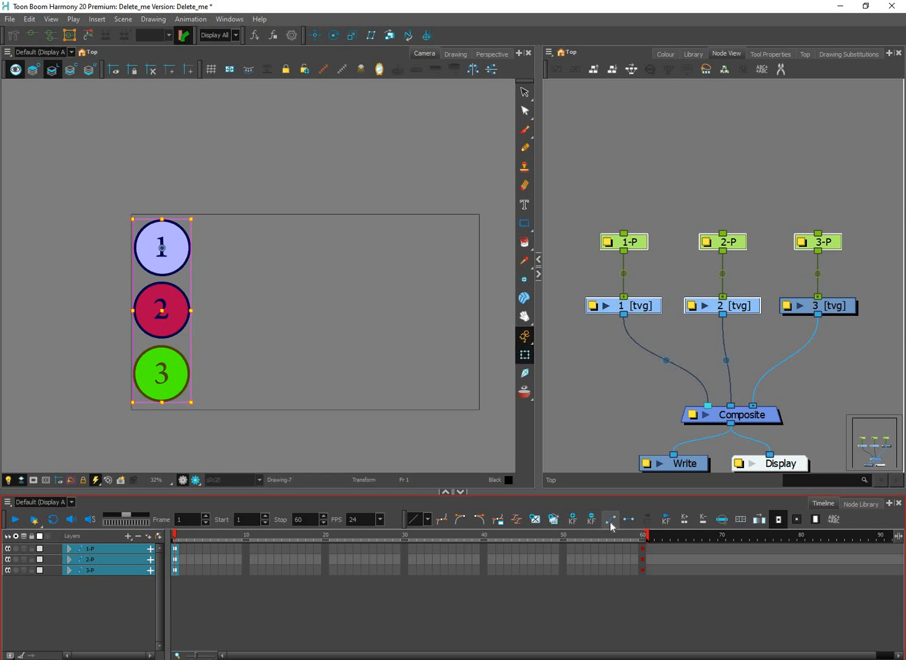
left_click(610, 523)
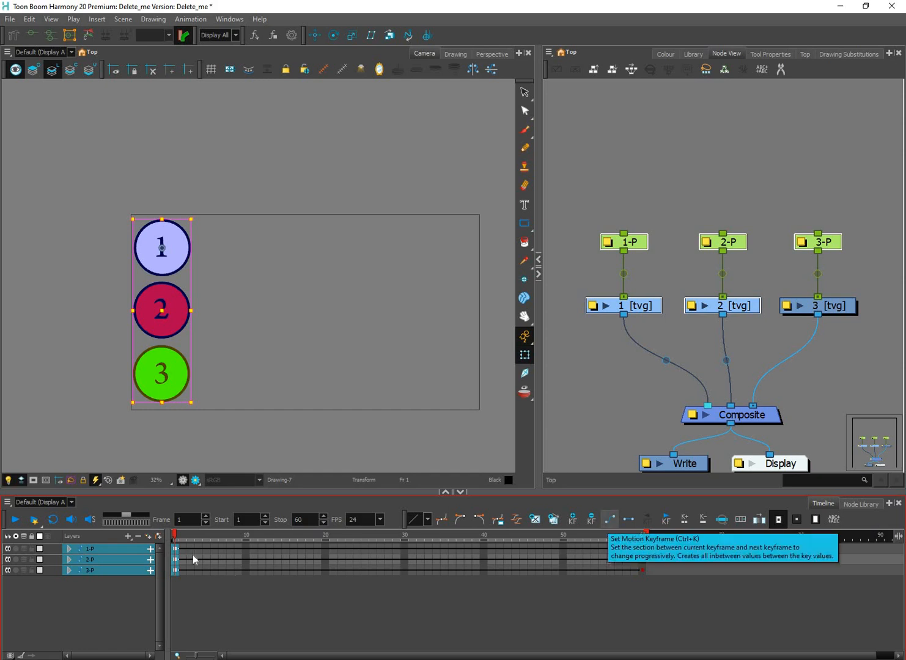
Step: Play back and scrub the animation to examine the three circles' movement, and return to frame 1
left_click_drag(190, 550, 225, 570)
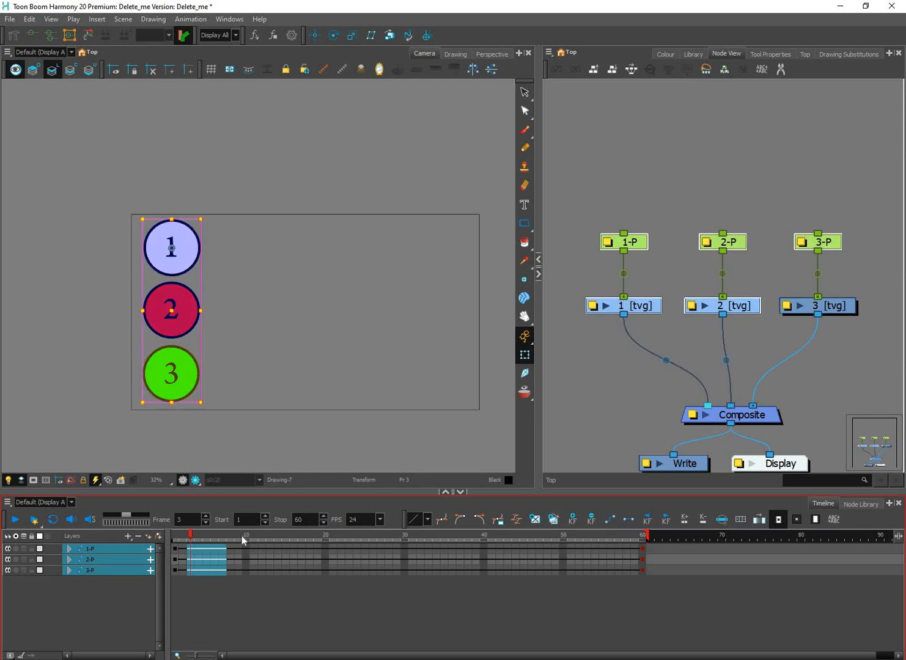
key("Return")
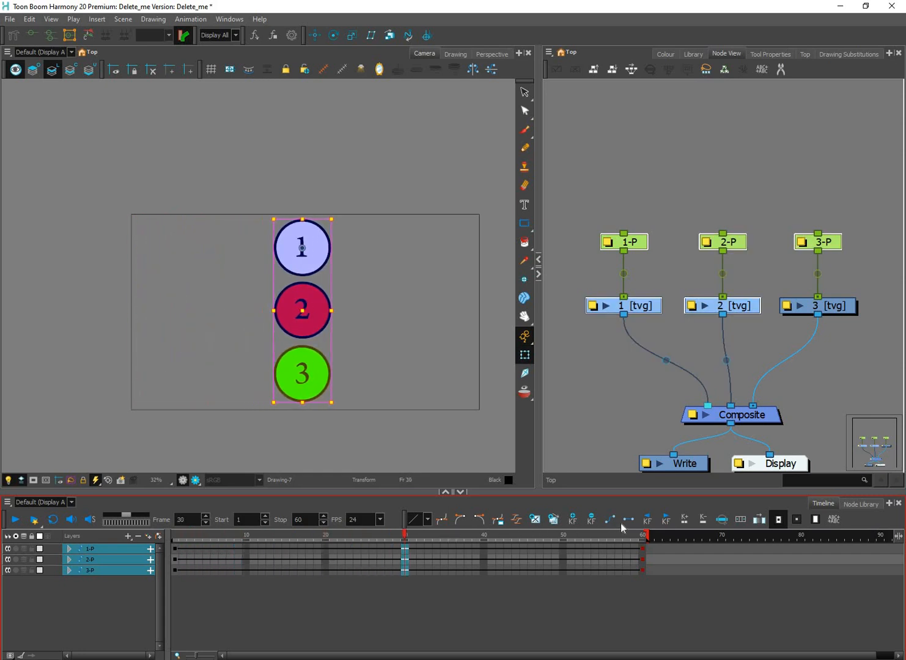
left_click(484, 454)
key("Return")
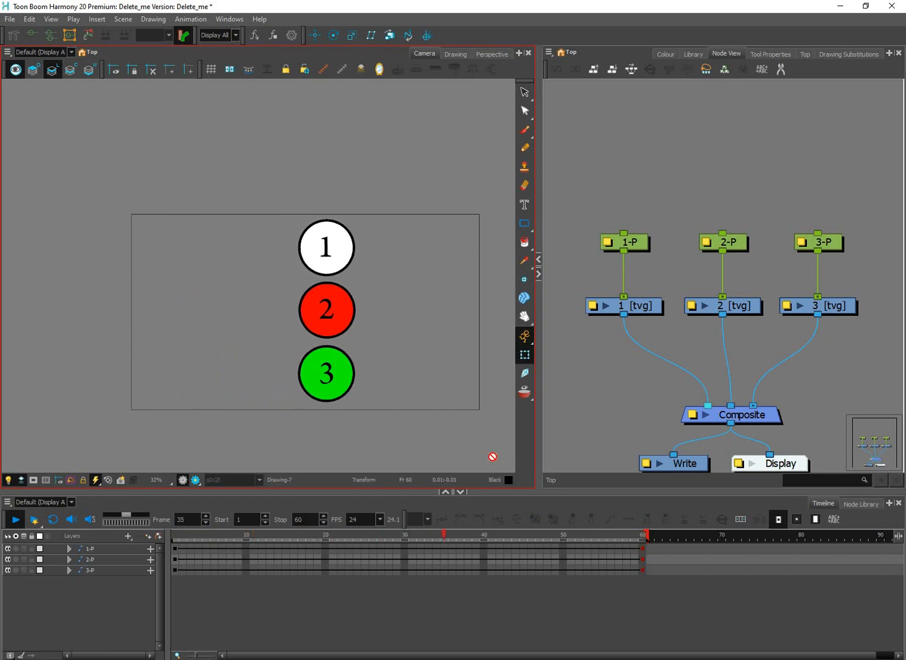
key("Return")
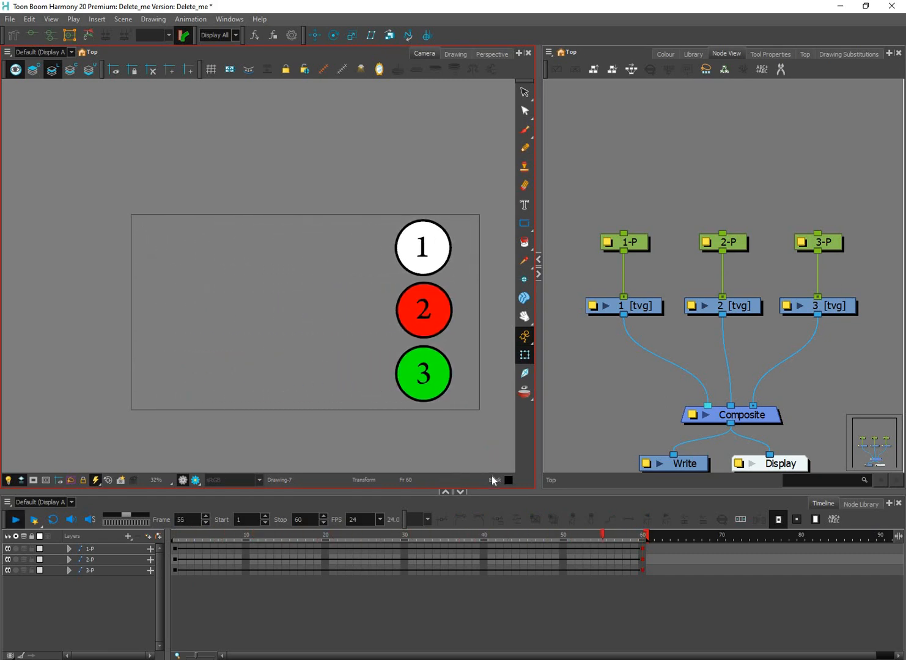
key("Return")
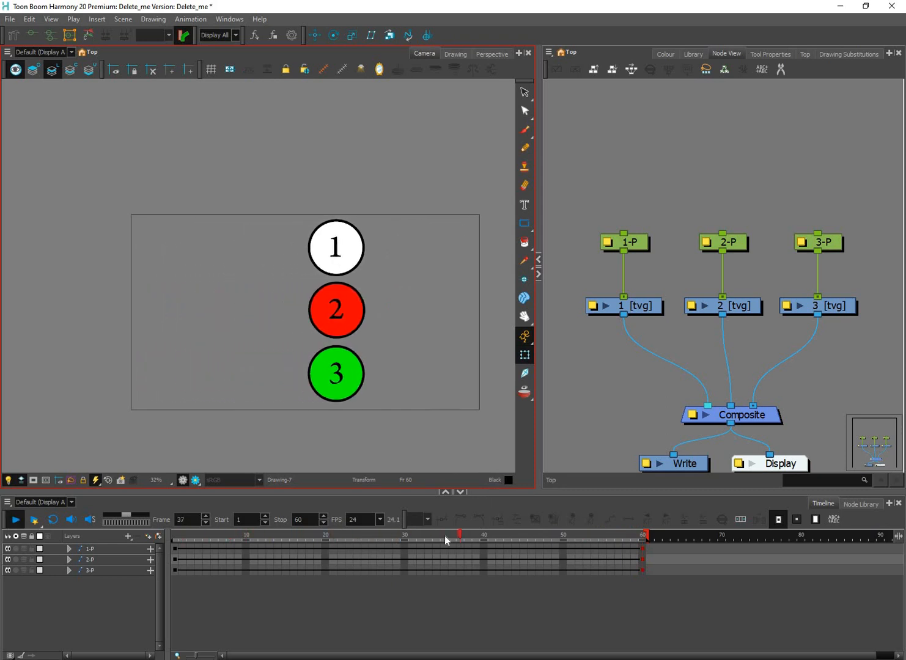
left_click_drag(445, 537, 172, 552)
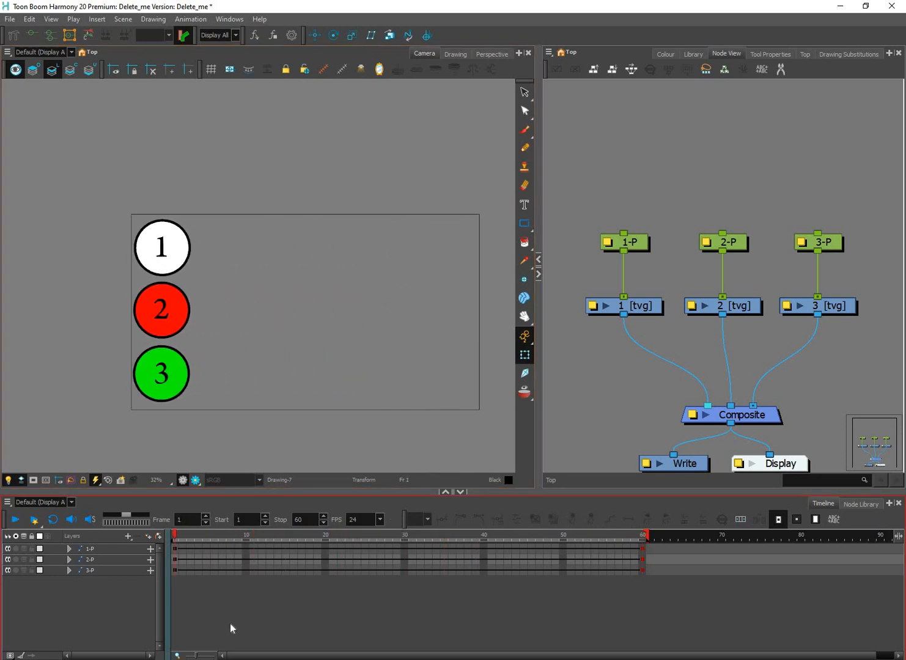
Step: Apply a strong slow-start ease preset to peg 1-P's keyframe at frame 1
left_click(175, 550)
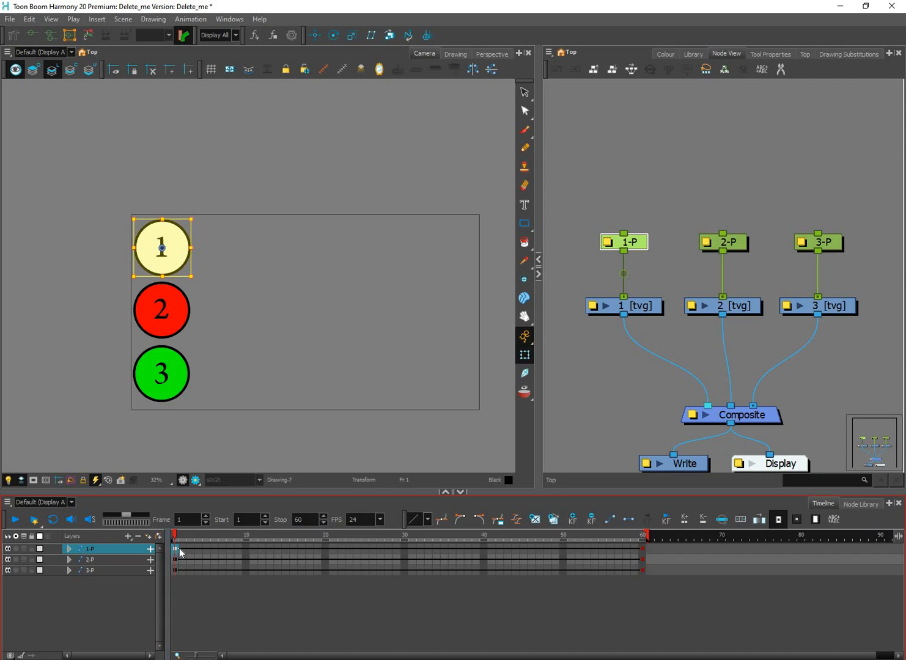
left_click(427, 519)
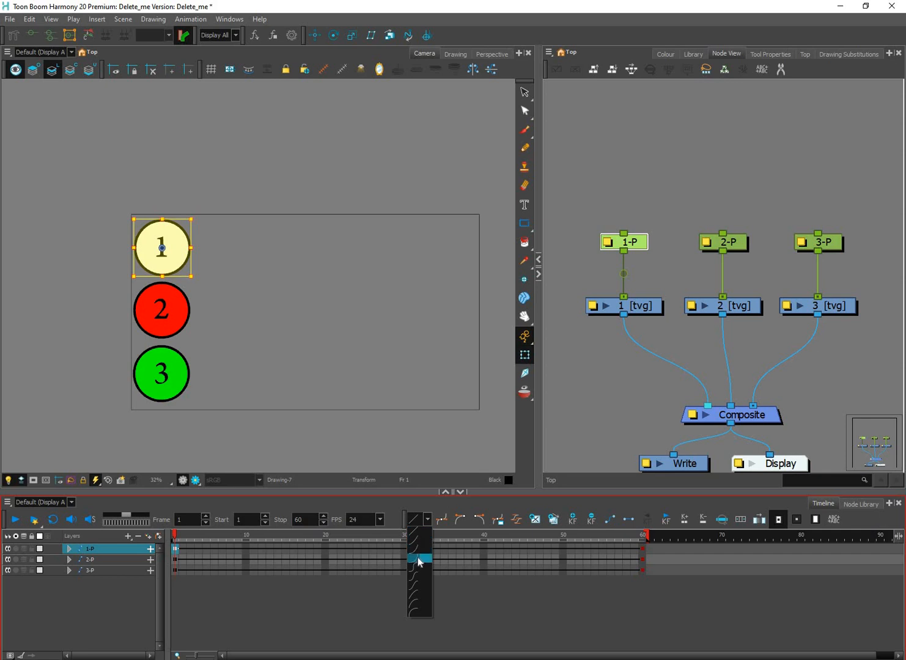
left_click(413, 606)
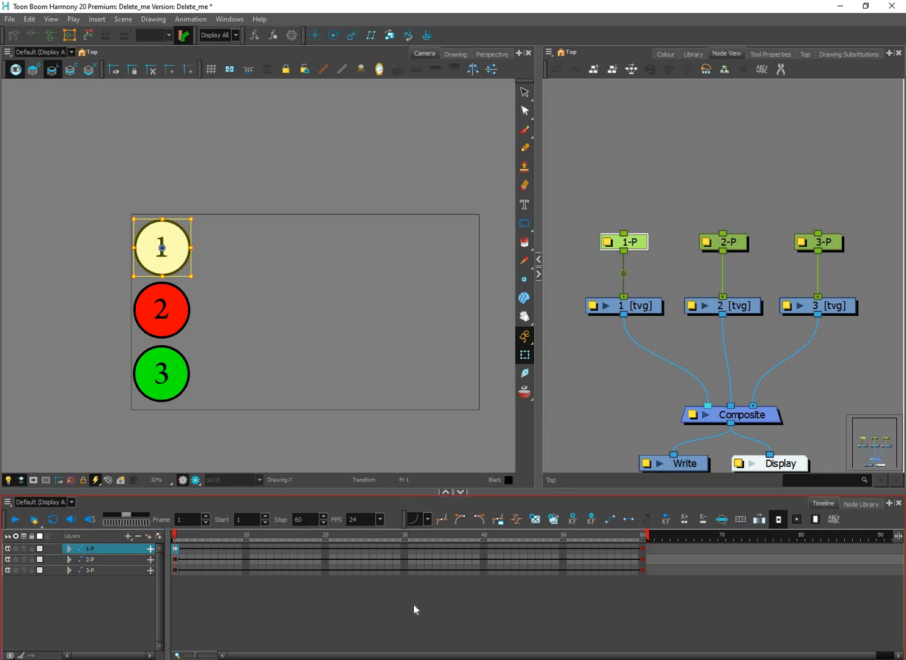
Step: Play back the animation to compare circle 1's eased movement with circles 2 and 3
key("Return")
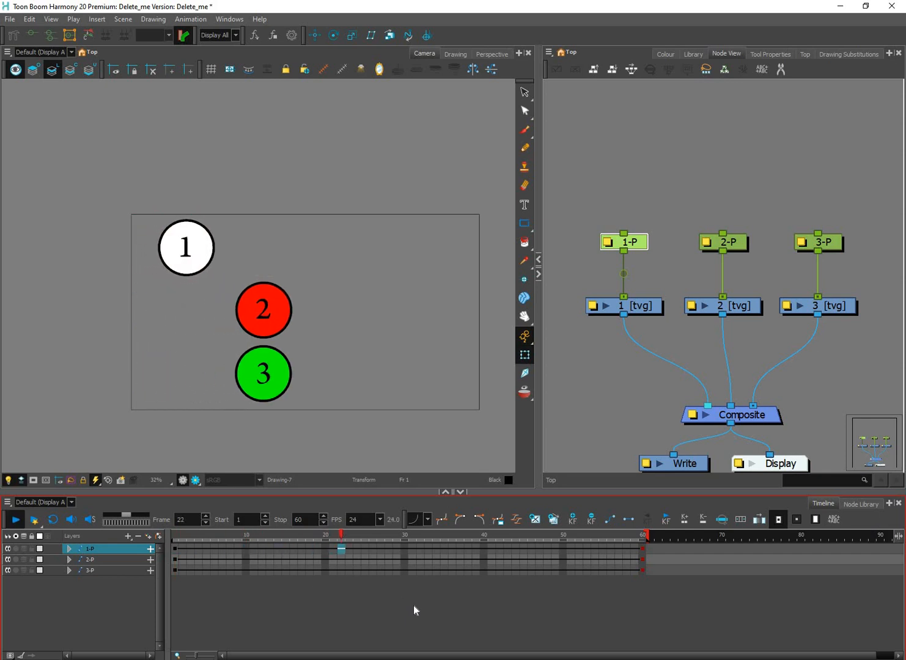
left_click(178, 545)
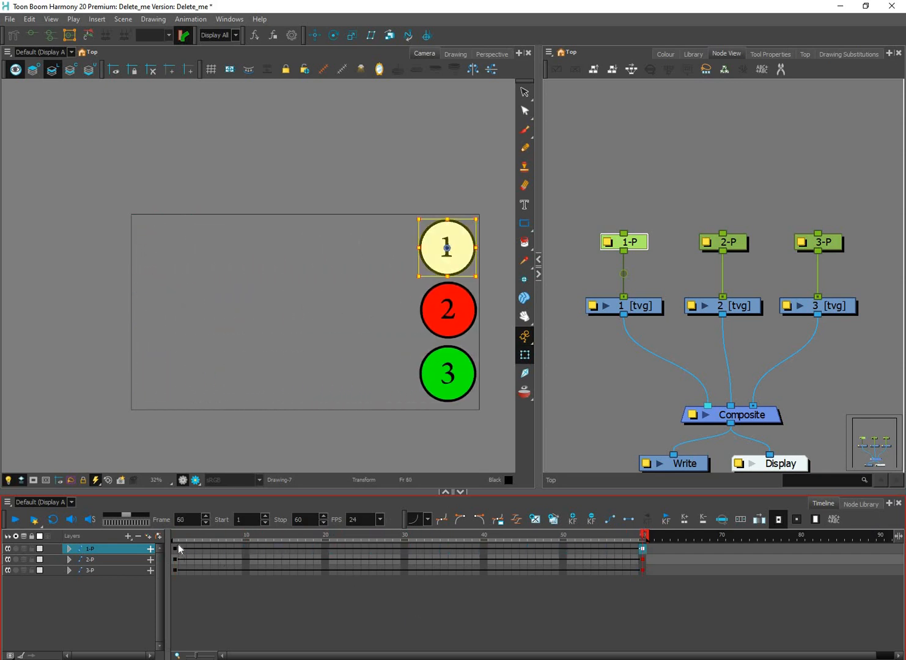
left_click(434, 614)
key("Return")
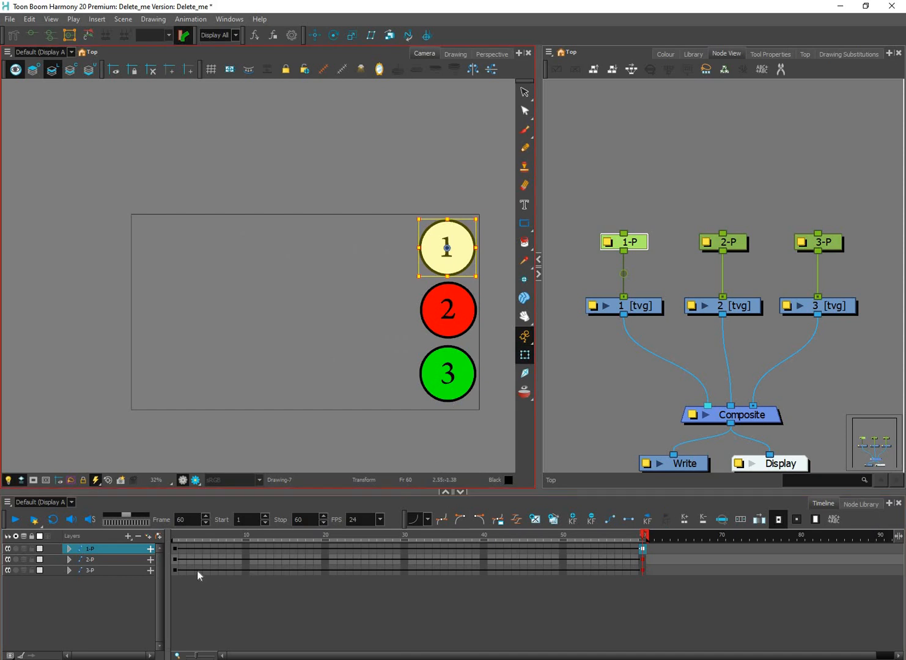
Step: Apply a strong slow-end ease preset to peg 2-P's keyframe at frame 1 and play back the result
left_click(175, 559)
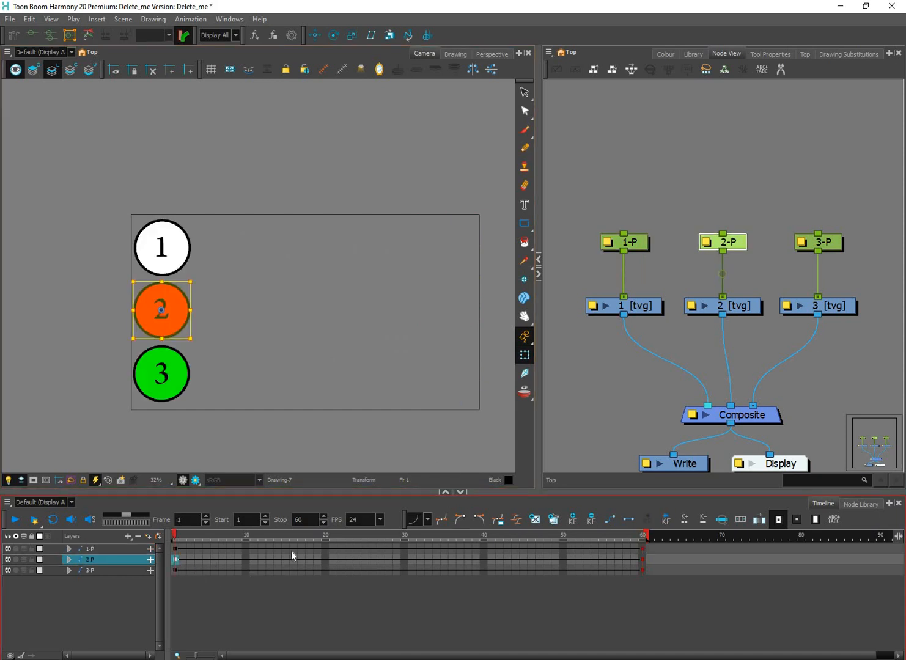
left_click(419, 518)
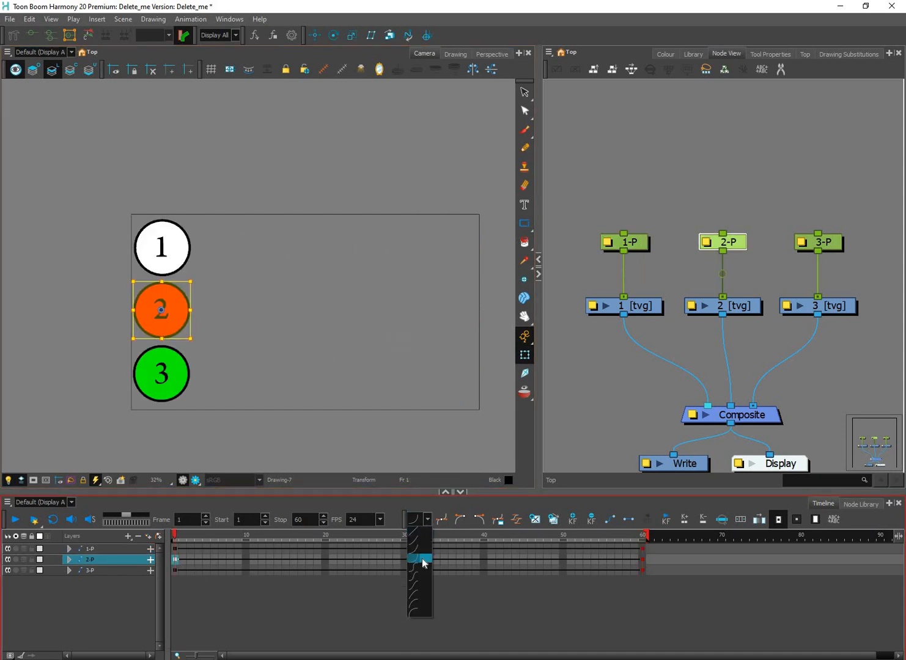
left_click(418, 612)
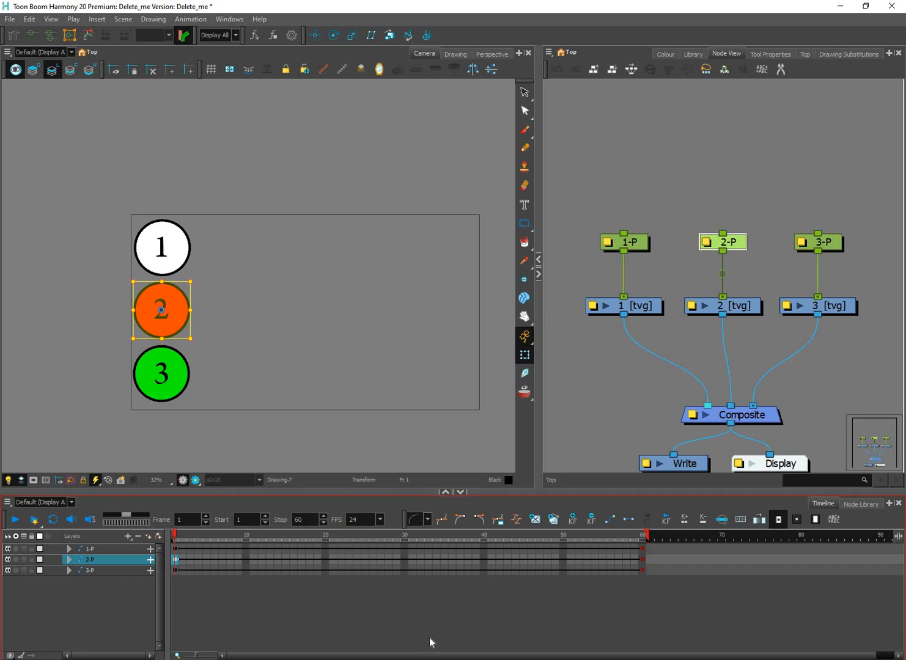
key("Return")
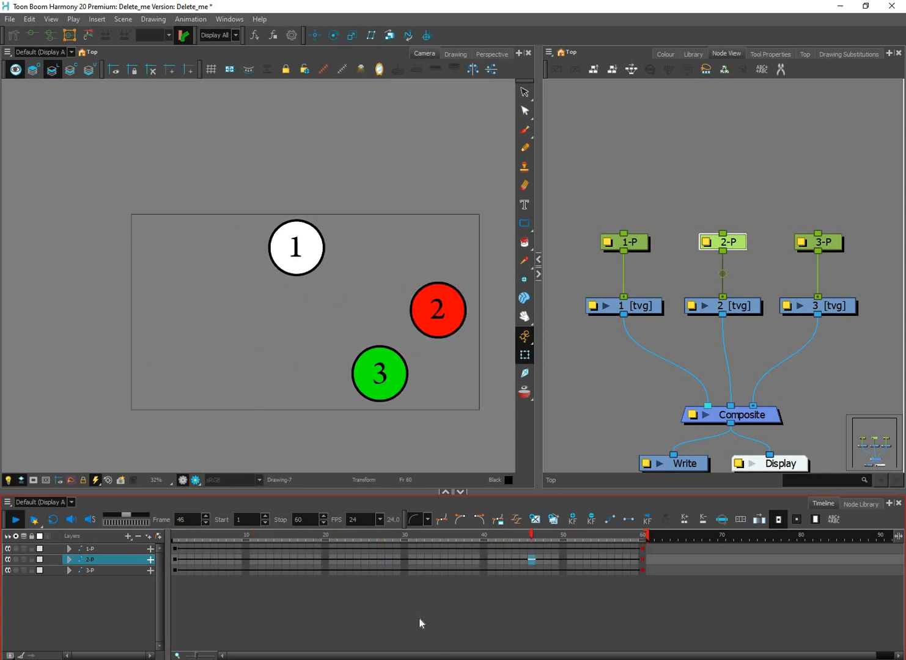
key("Return")
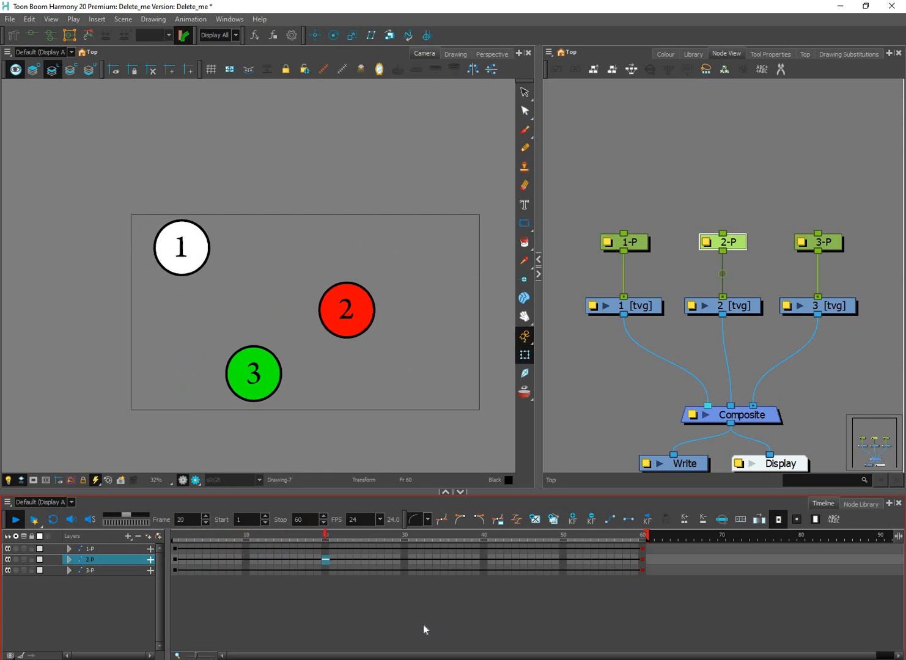
Step: Apply an S-curve ease preset with slow start and slow end to peg 3-P's frame 1 keyframe and play it back
left_click(175, 571)
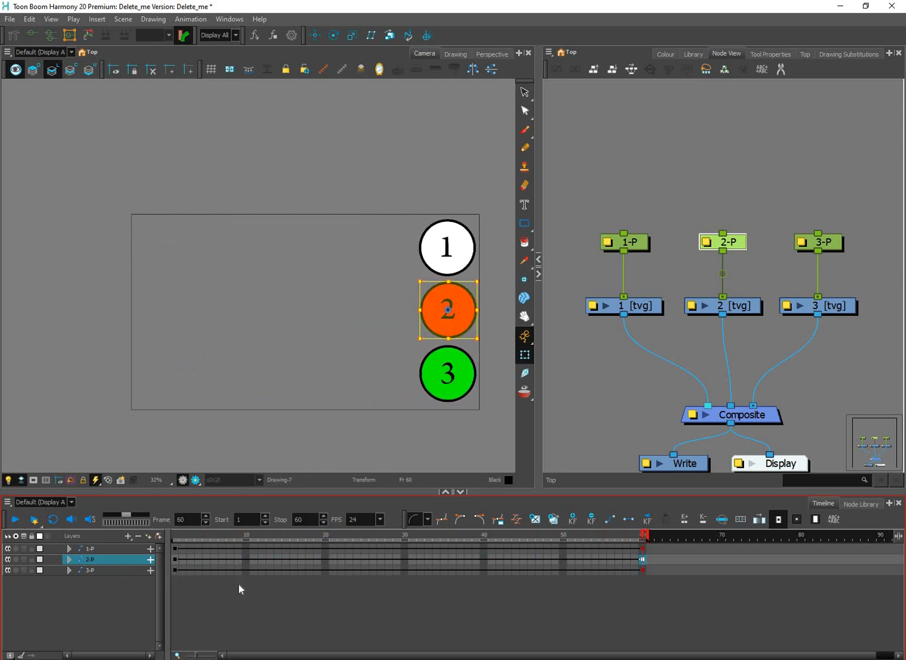
left_click(419, 519)
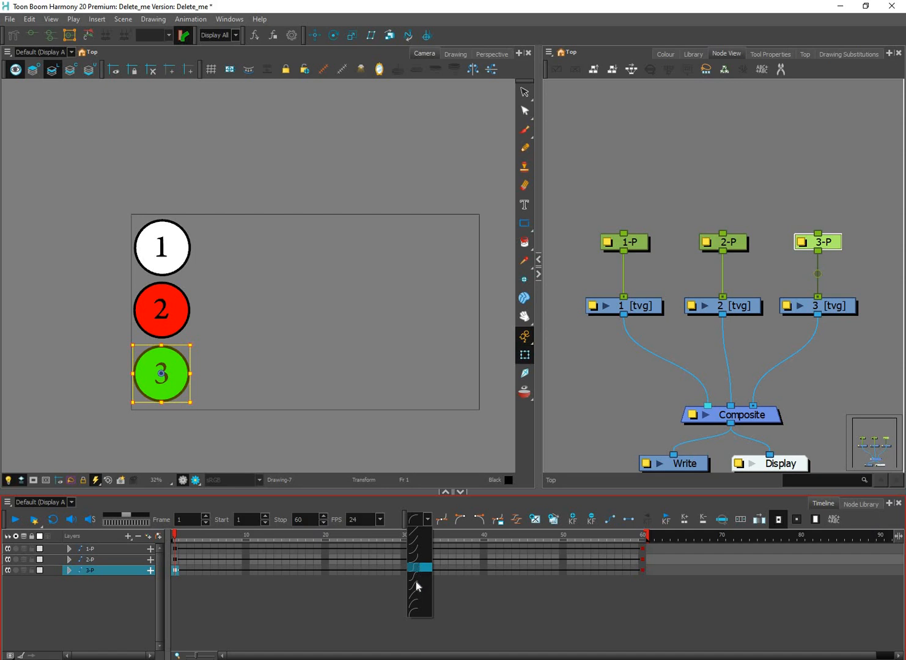
left_click(418, 615)
key("Return")
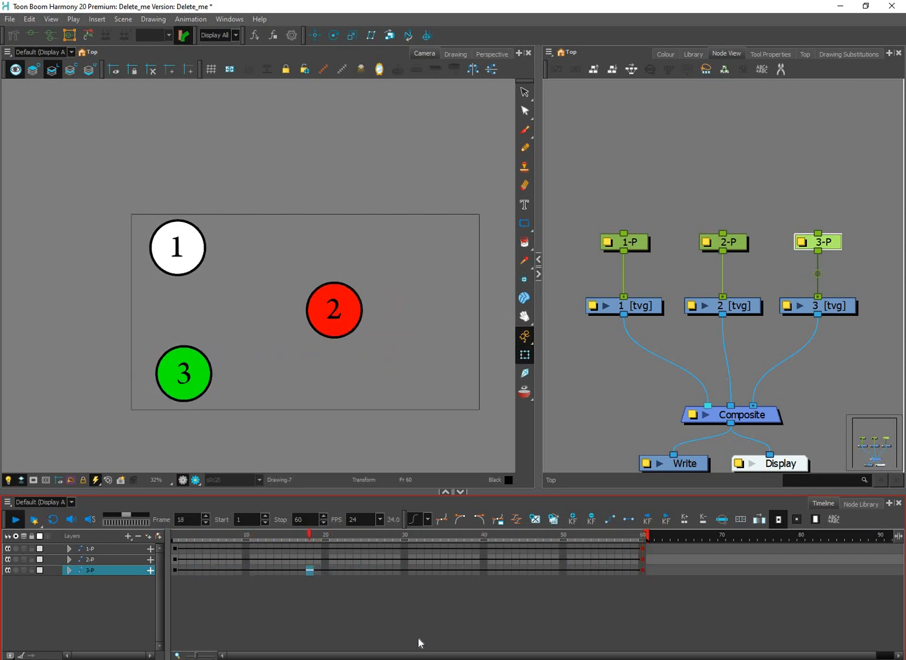
left_click(447, 373)
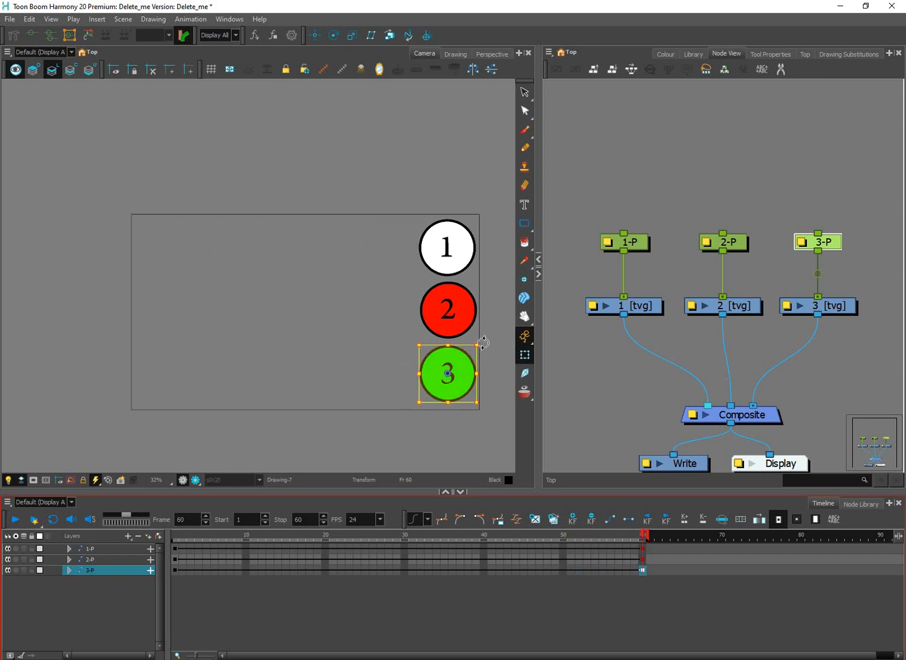
left_click_drag(387, 385, 487, 342)
key("ctrl+z")
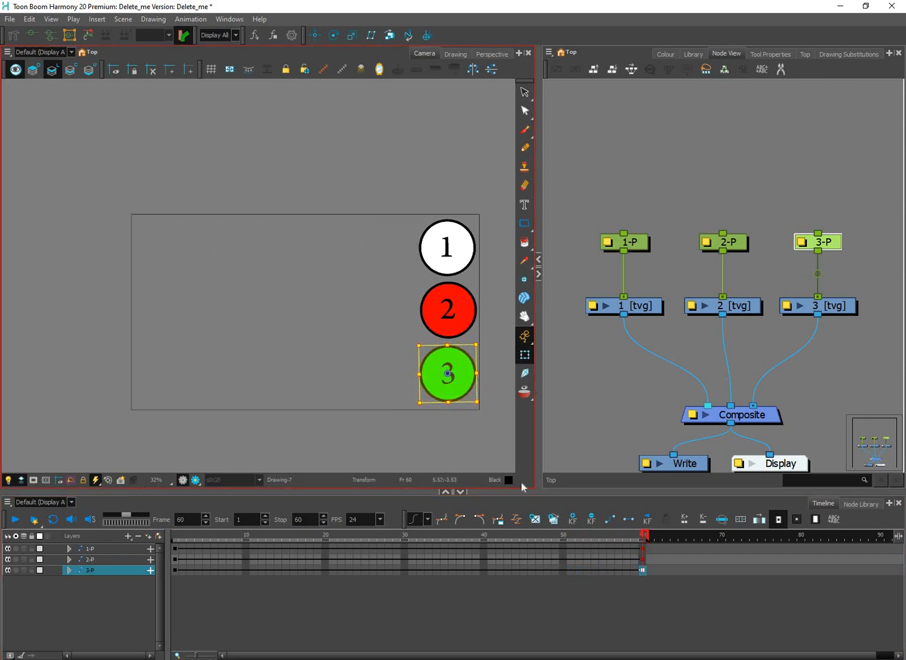
Step: Play back the animation several times to compare the three circles' different easing
key("Return")
left_click_drag(428, 433, 483, 414)
key("Return")
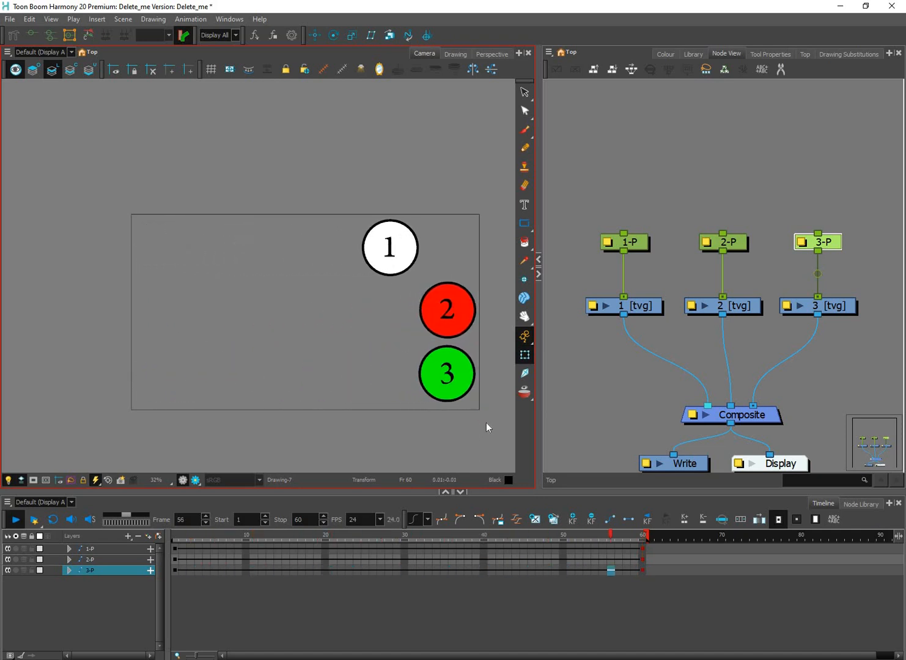
key("Return")
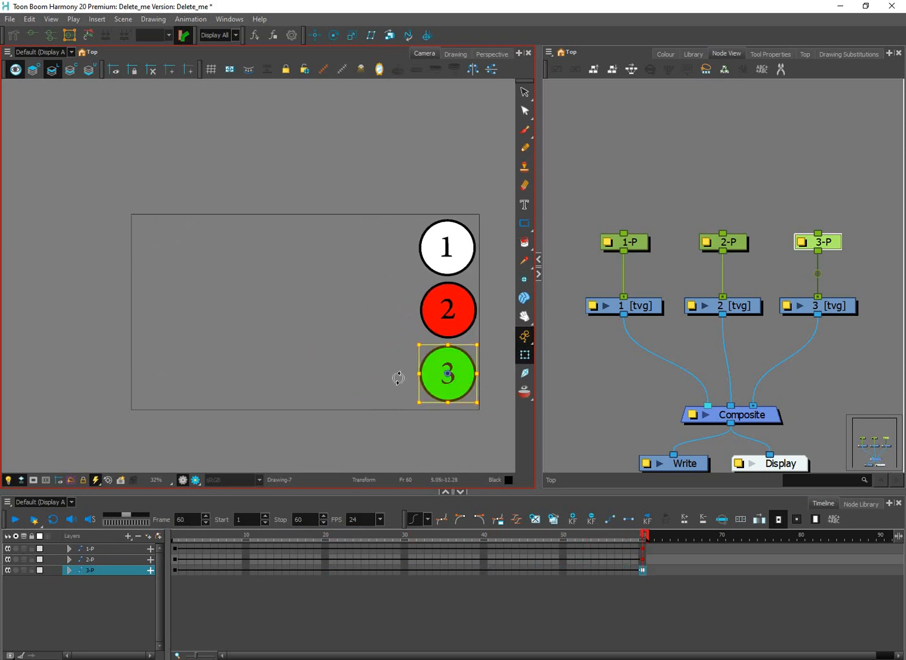
left_click_drag(398, 378, 477, 411)
key("Return")
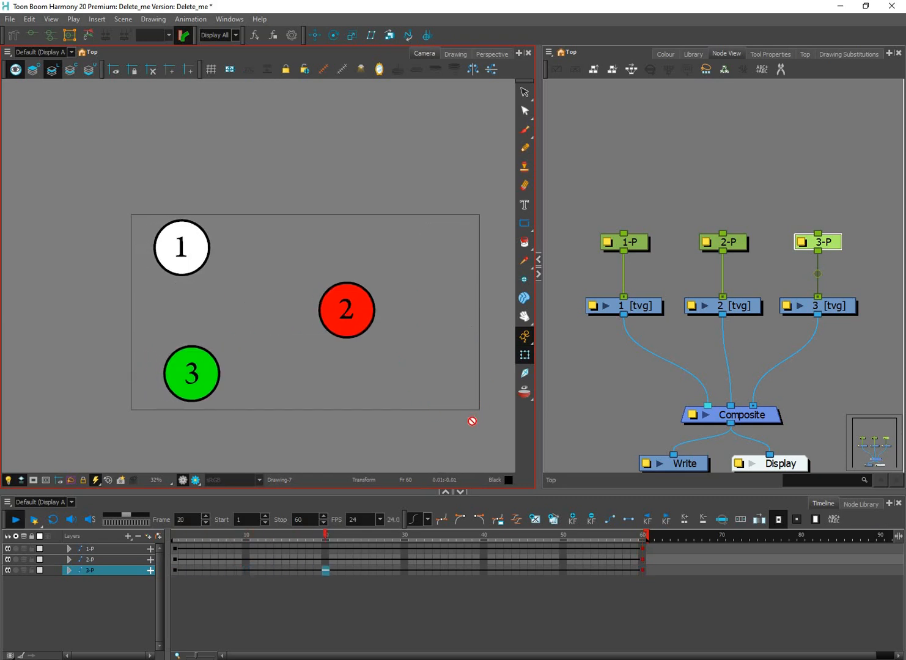
Step: Reset the frame 1 keyframes of pegs 1-P, 2-P and 3-P to the linear ease preset and play back the animation
left_click(636, 429)
left_click(434, 523)
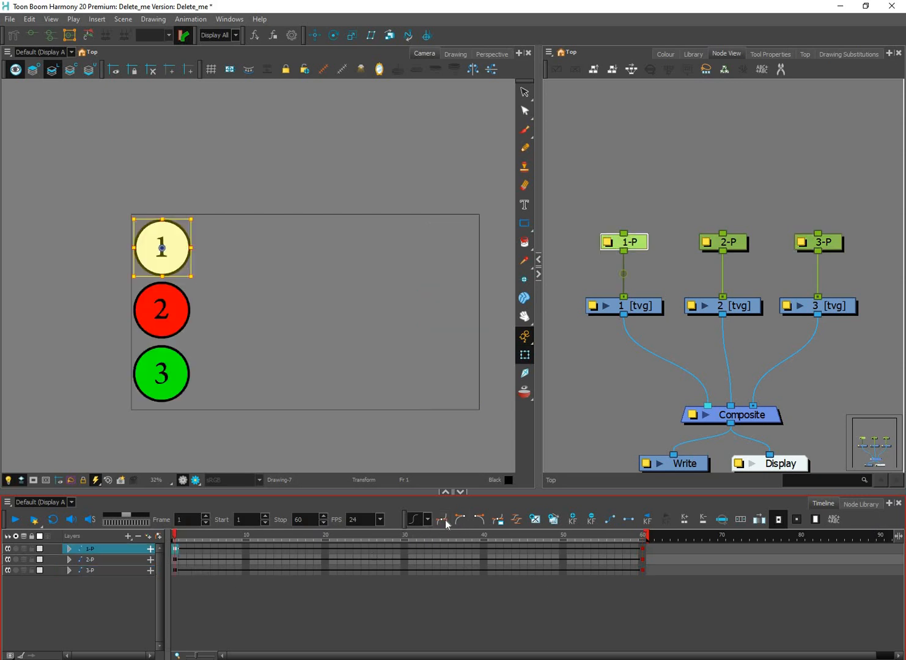
left_click(426, 519)
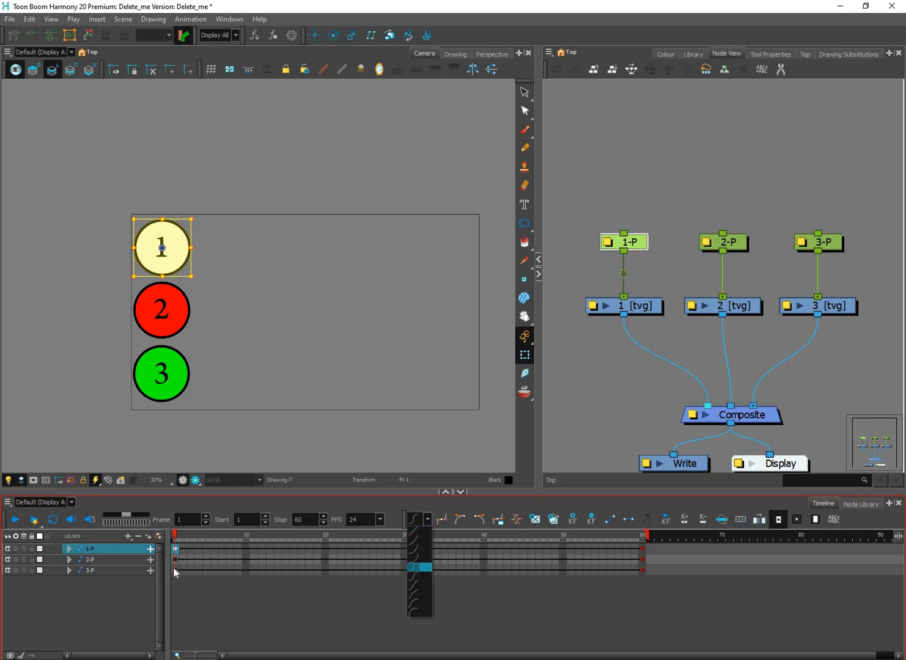
left_click(195, 564)
key("ctrl+a")
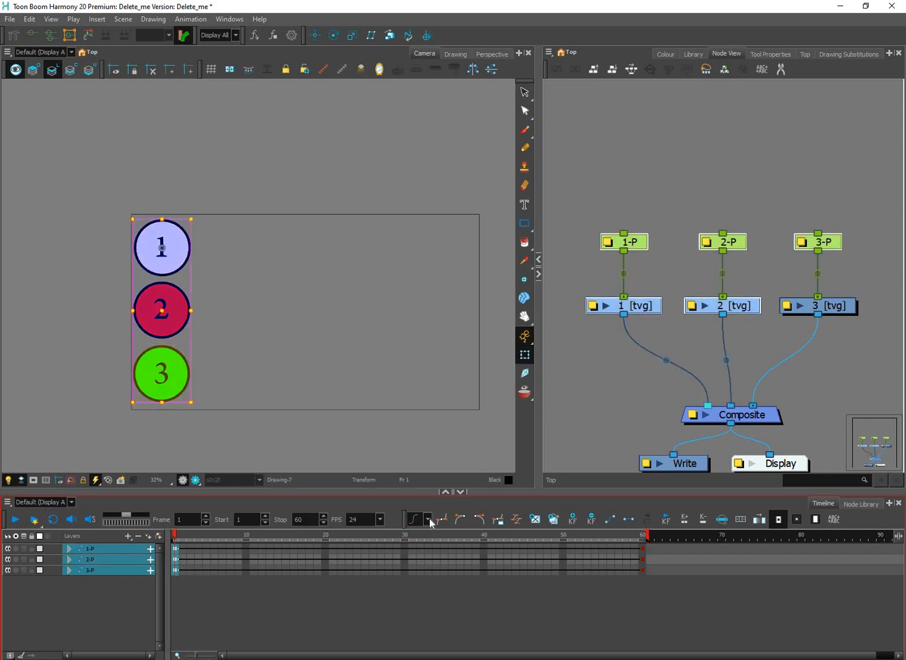
left_click(428, 520)
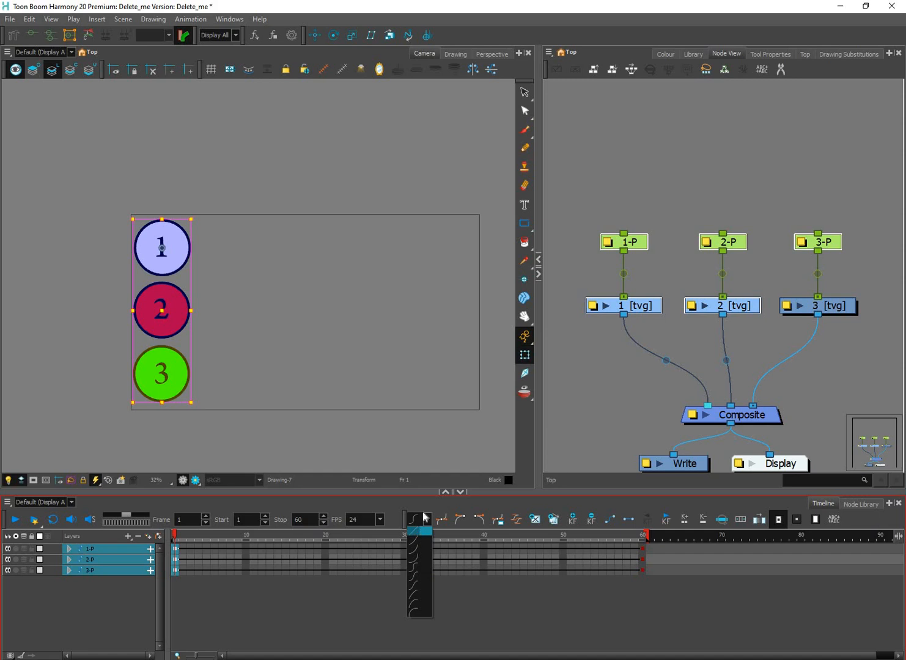
left_click(420, 531)
left_click(446, 438)
key("Return")
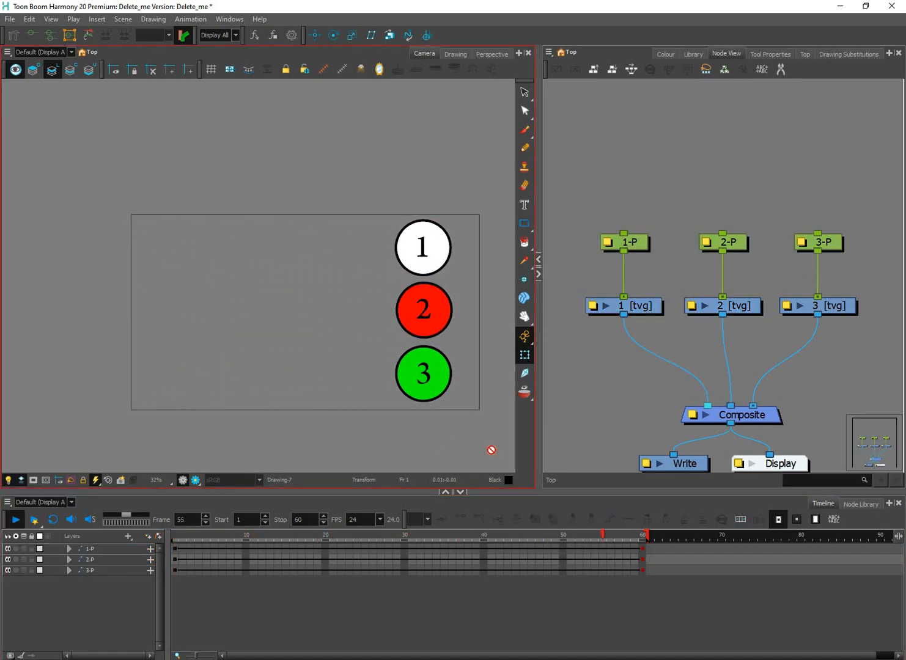
Step: Try a slow-start ease on peg 1-P's keyframe at frame 1, play it back, and undo it
left_click(176, 549)
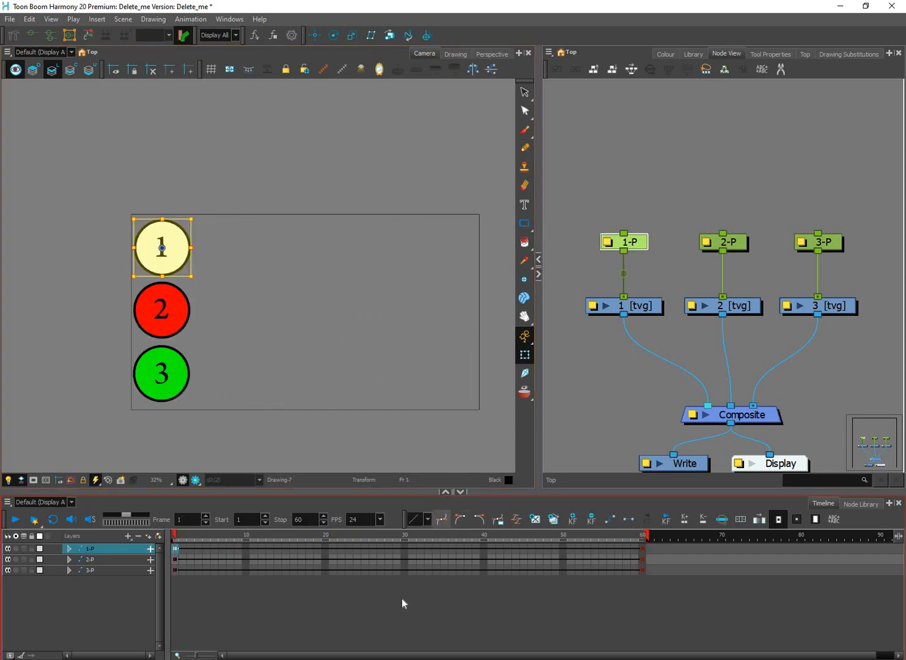
key("Return")
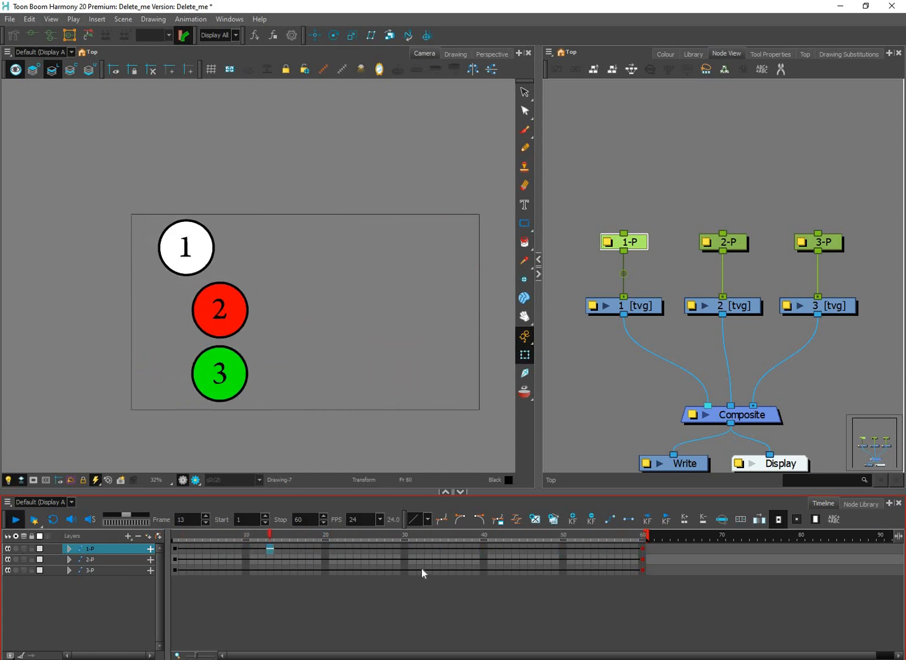
key("Return")
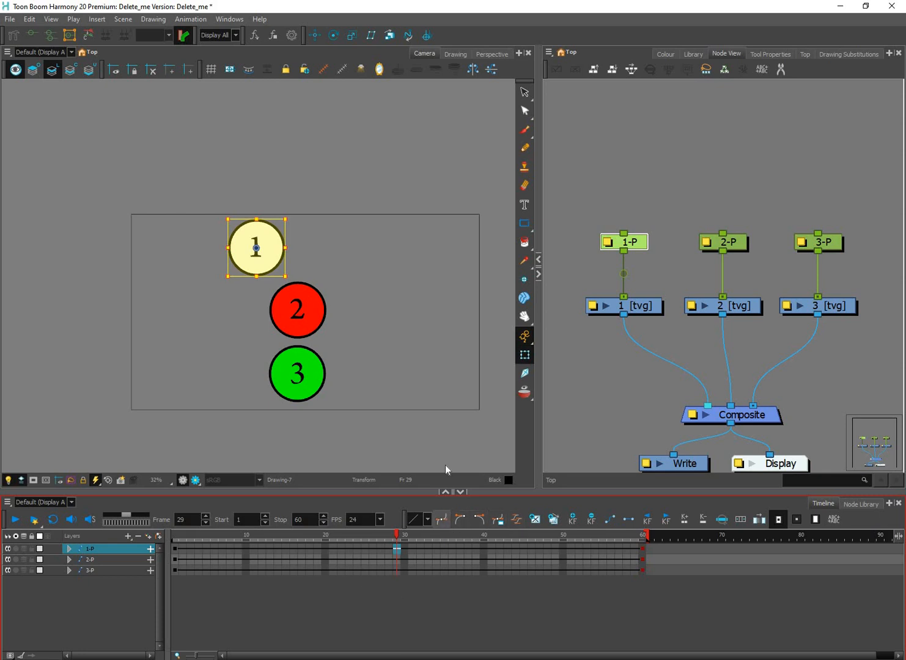
middle_click(451, 433)
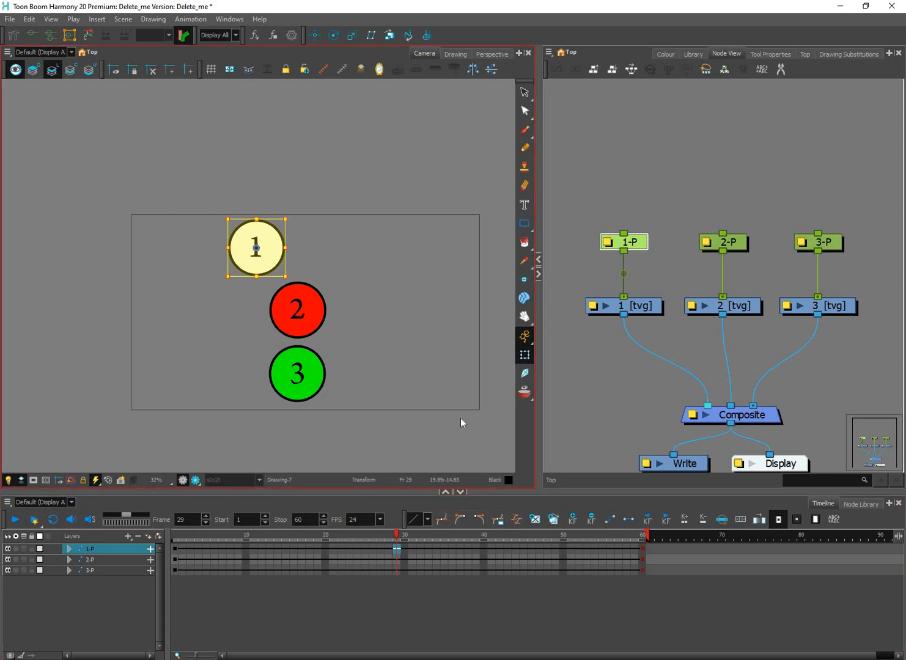
key("ctrl+z")
Step: Ease peg 1-P's motion into its frame 60 keyframe for a slow end, play it back, and return to frame 1
left_click(177, 549)
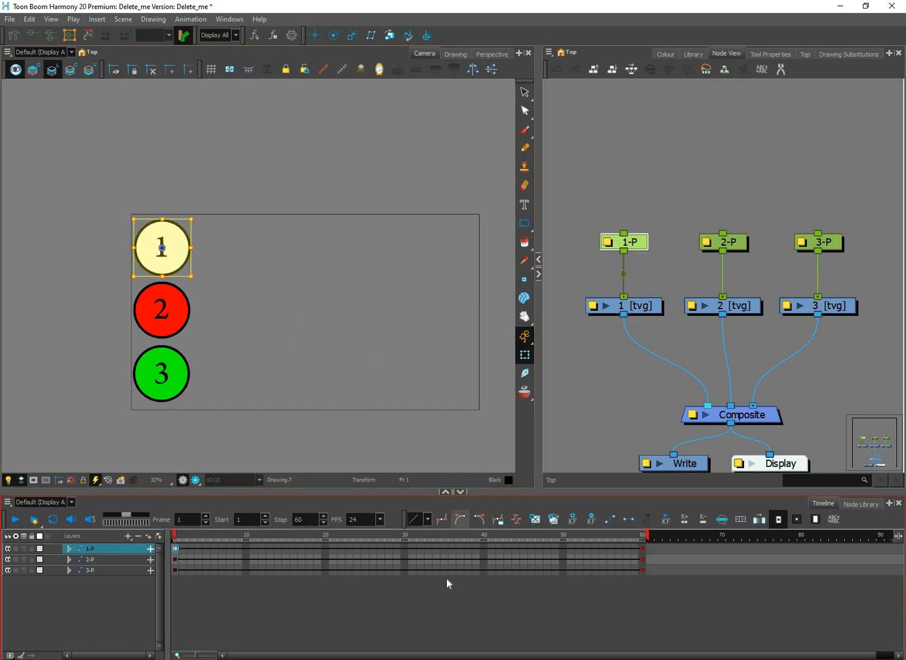
key("Return")
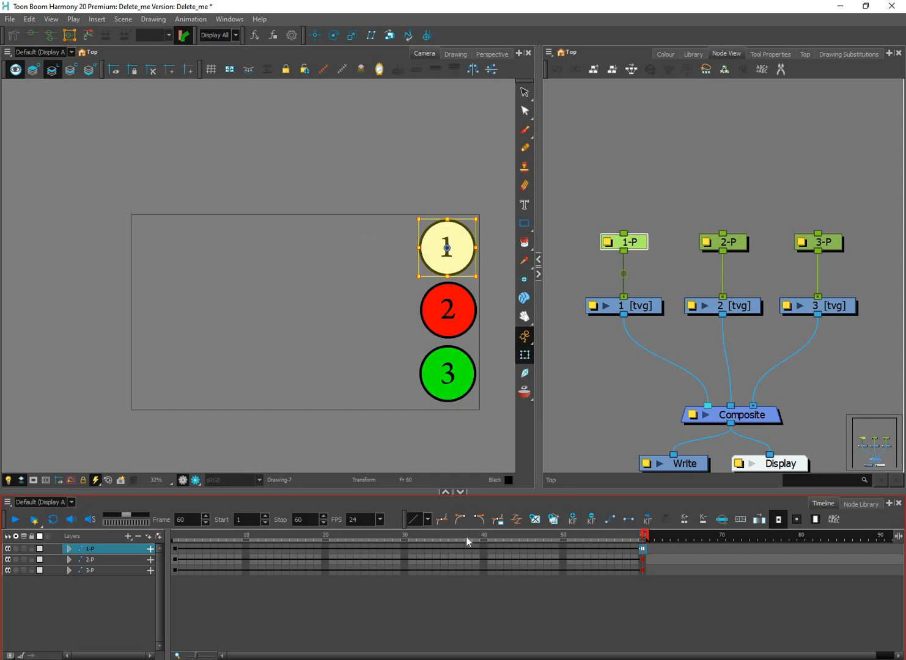
key("Return")
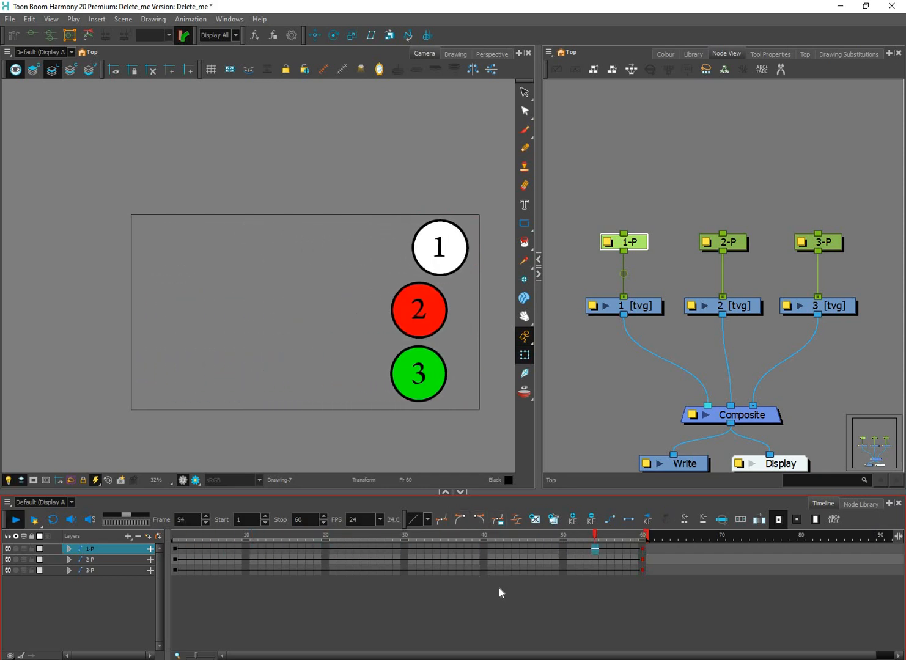
key("Return")
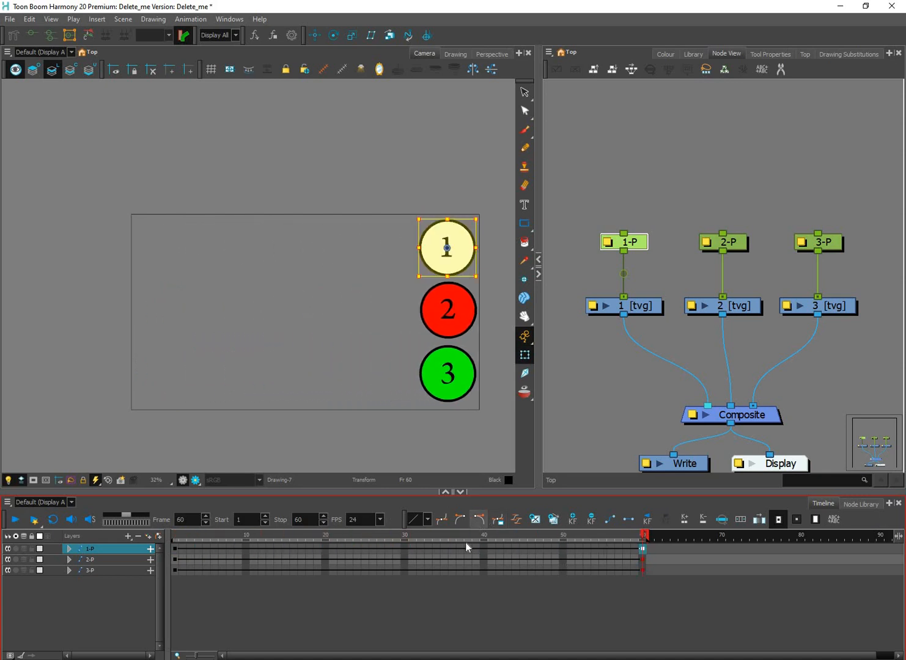
key("Return")
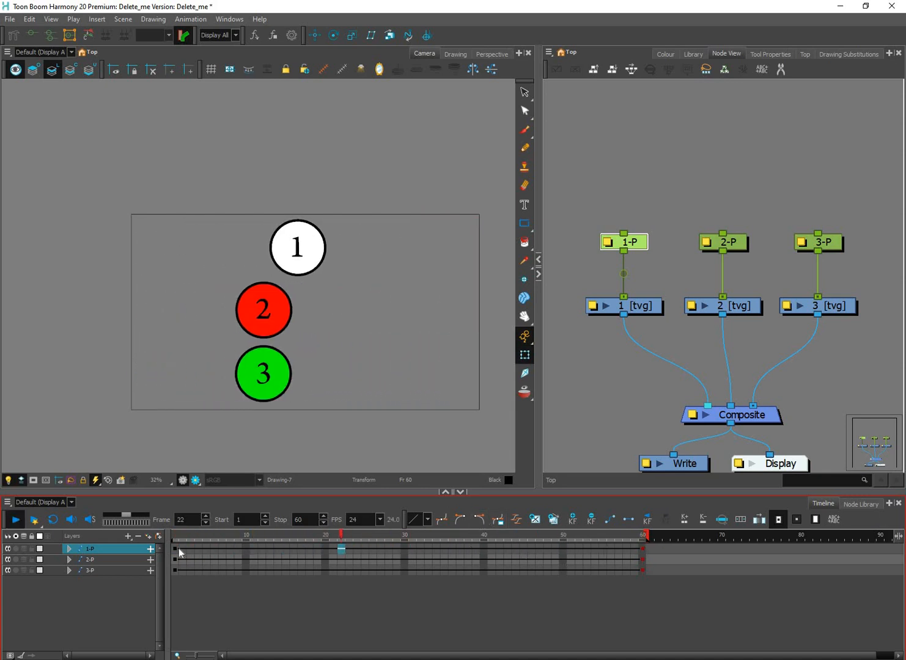
key("shift+comma")
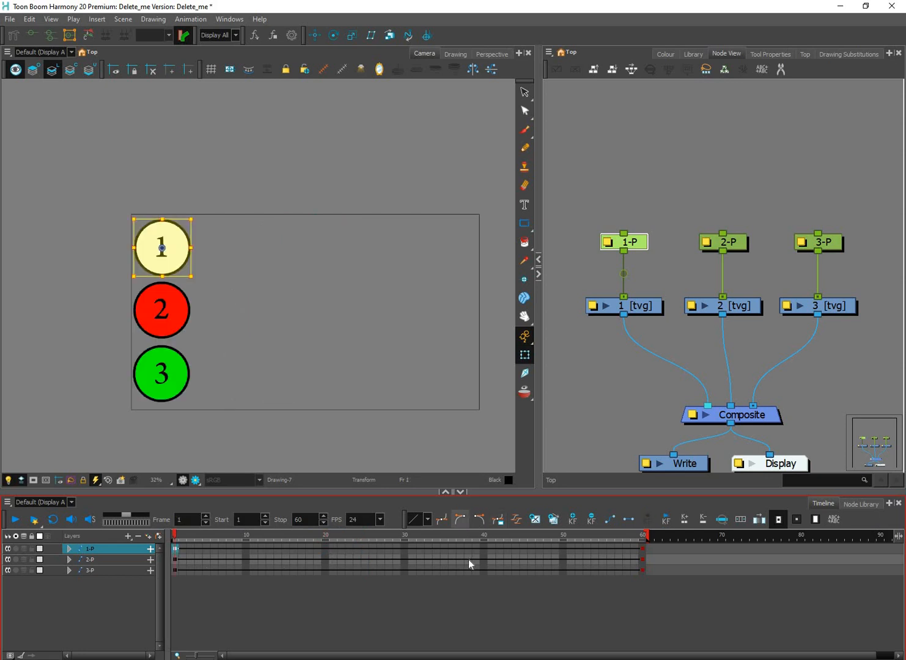
Step: Play the animation through to frame 60 and inspect the ease-in and ease-out settings of peg 1-P's keyframe there
key("Return")
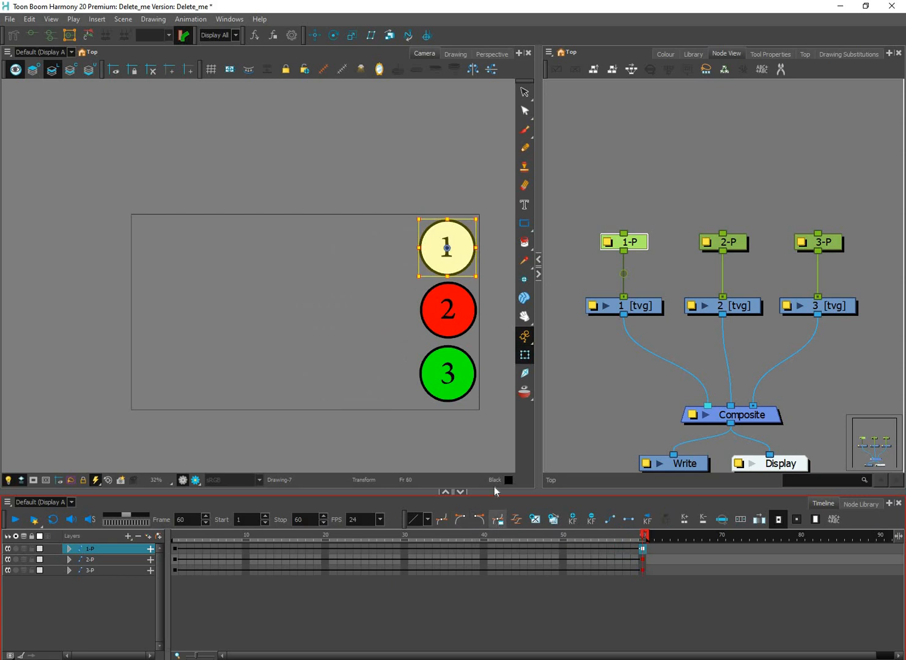
left_click(498, 519)
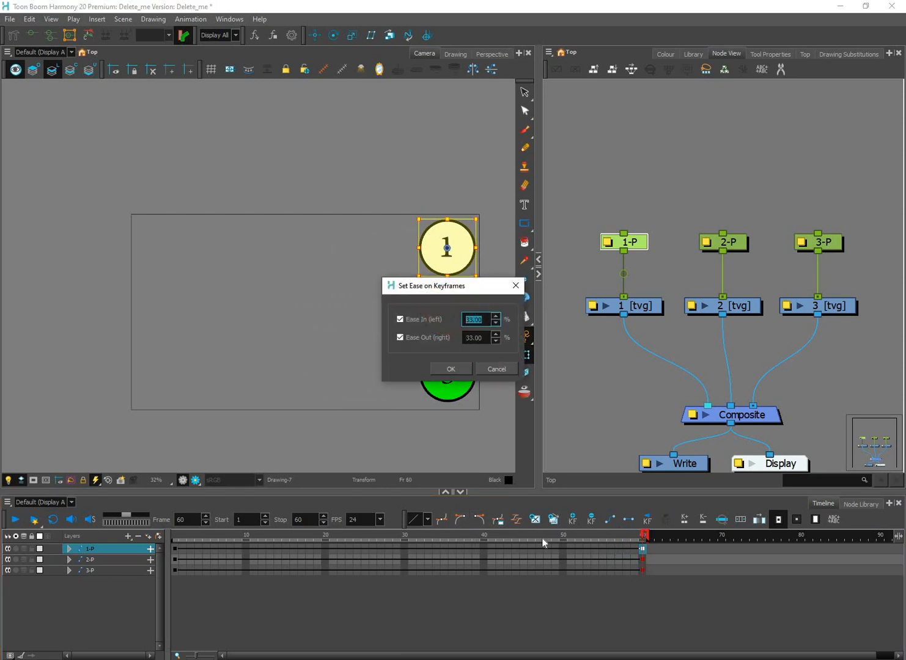
left_click(497, 369)
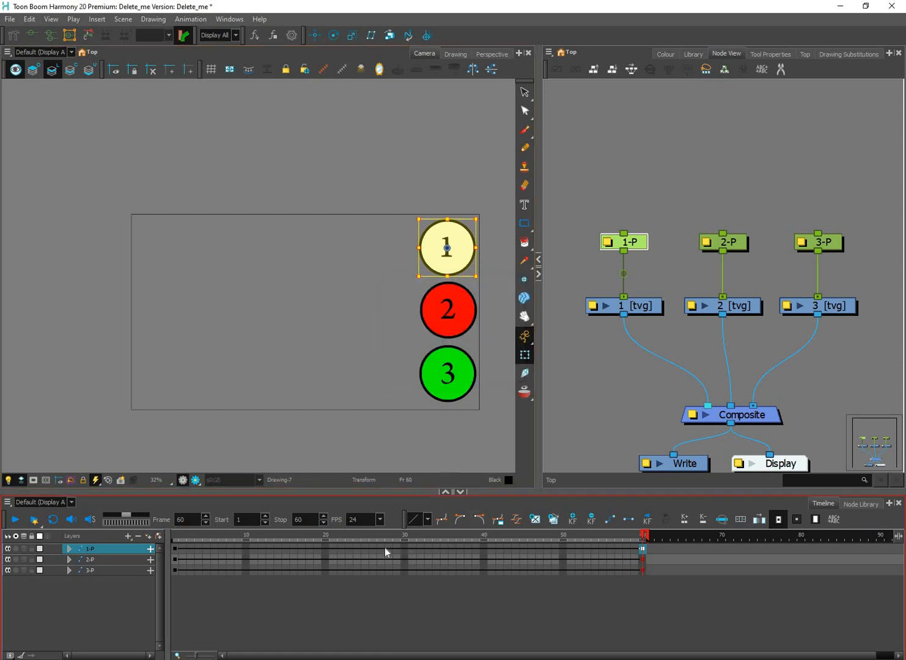
Step: Add a motion keyframe with custom ease settings to peg 1-P at frame 28, and play back the result from frame 1
left_click(404, 549)
left_click_drag(392, 549, 392, 549)
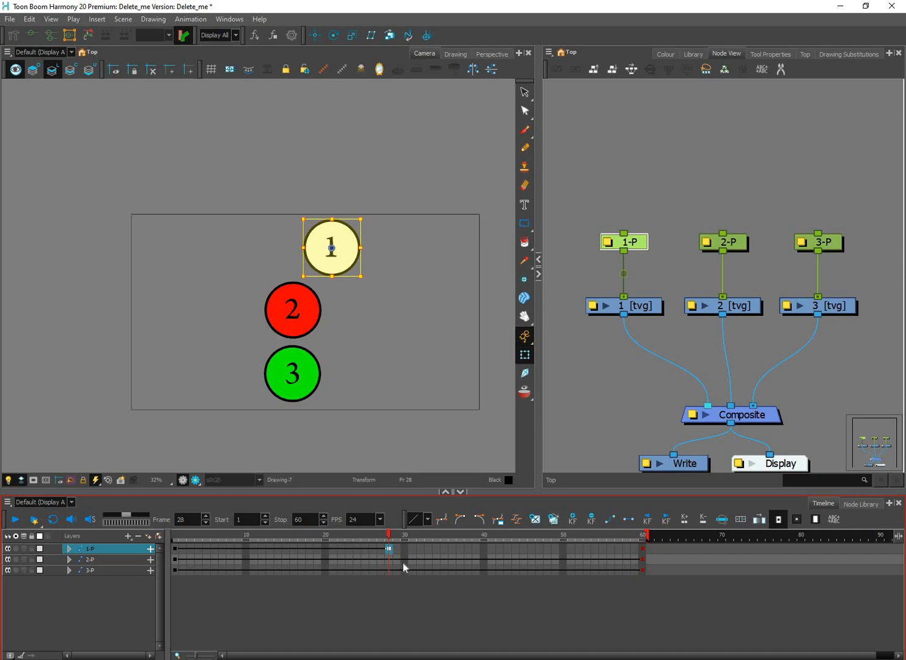
left_click(499, 519)
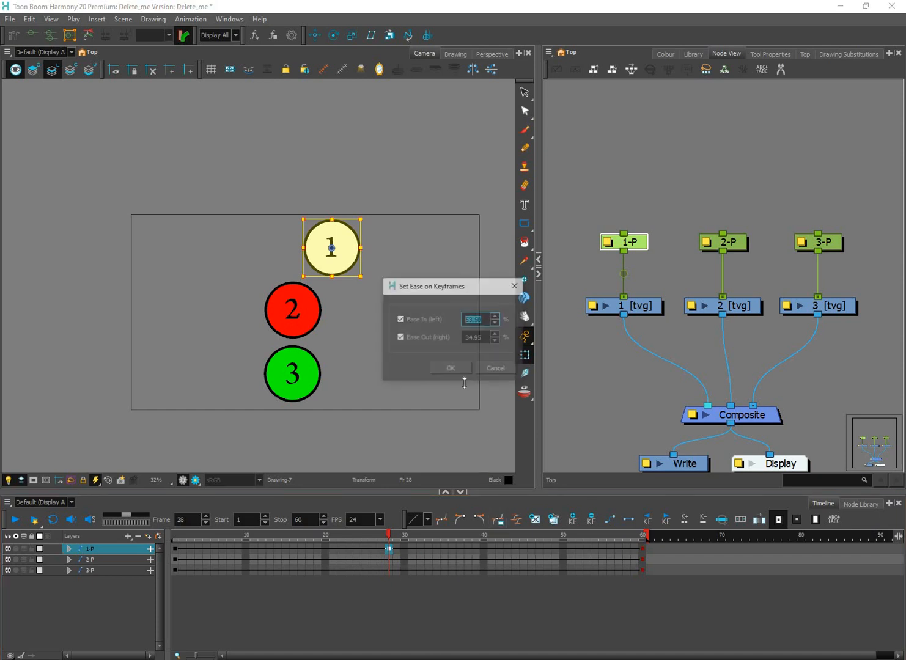
key("Return")
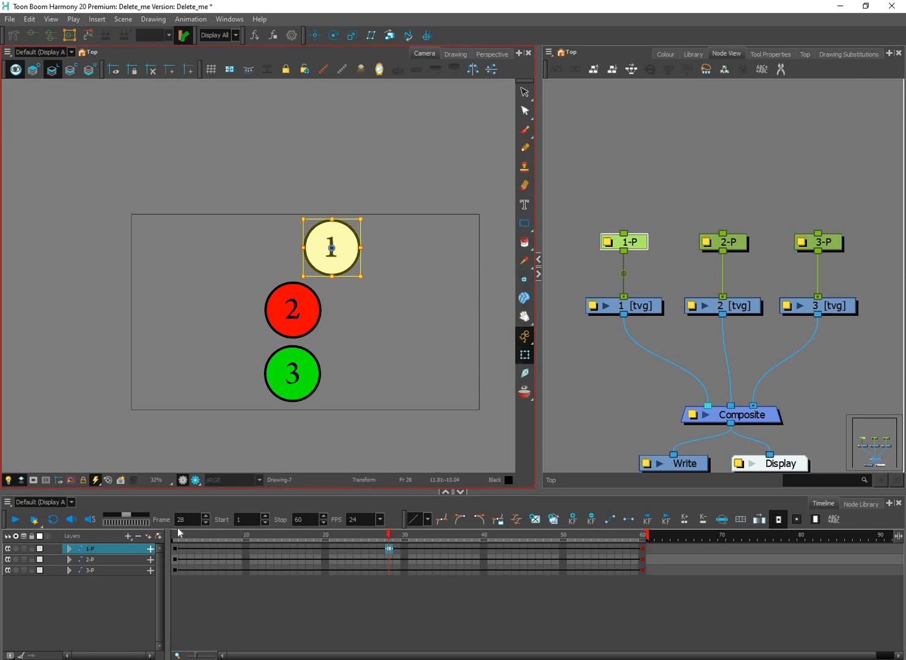
left_click(177, 533)
key("Return")
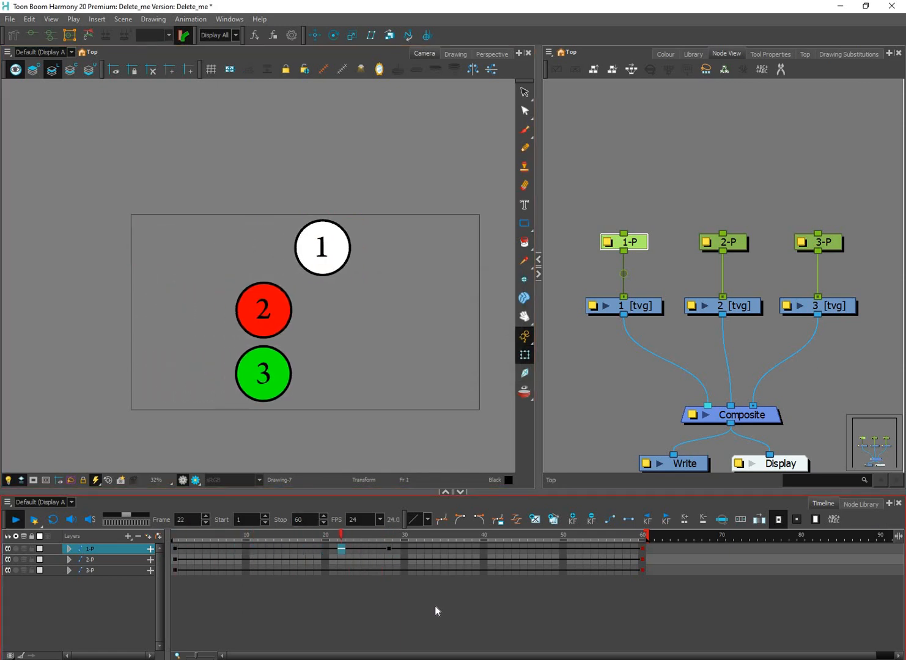
Step: Set the ease-in and ease-out of peg 1-P's keyframe at frame 28 to 33%
left_click(389, 549)
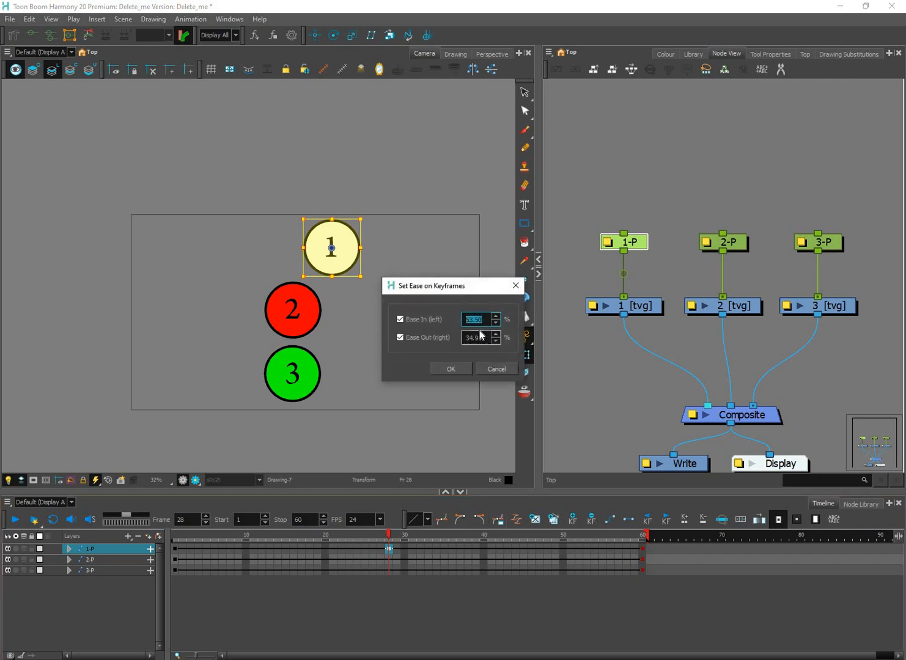
type("33")
key("Tab")
type("3")
key("Return")
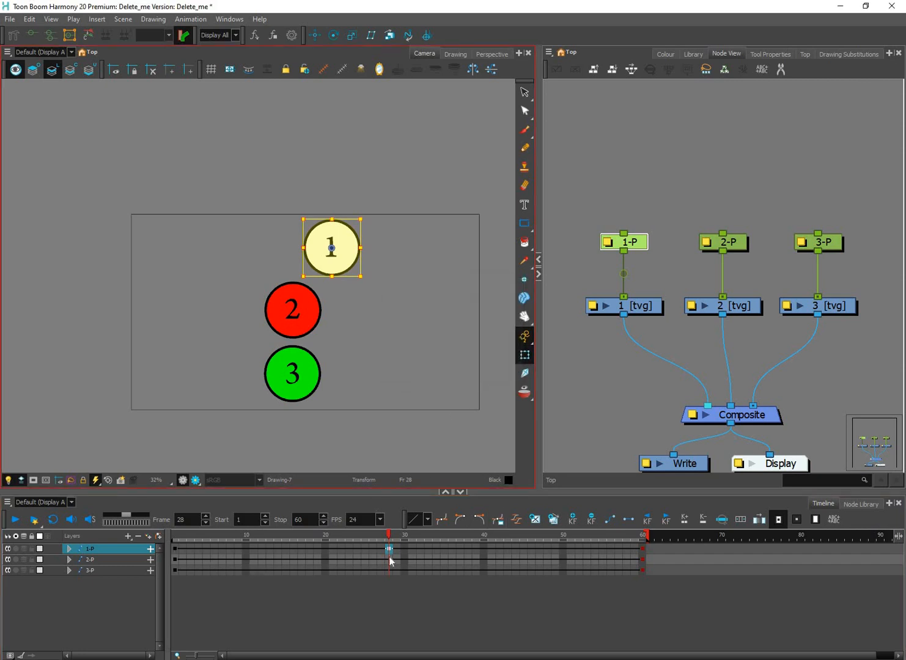
Step: Check the ease settings of peg 1-P's frame 1 keyframe, set ease-in and ease-out at frame 60 to 33%, and play back the animation
key("shift+comma")
left_click(498, 519)
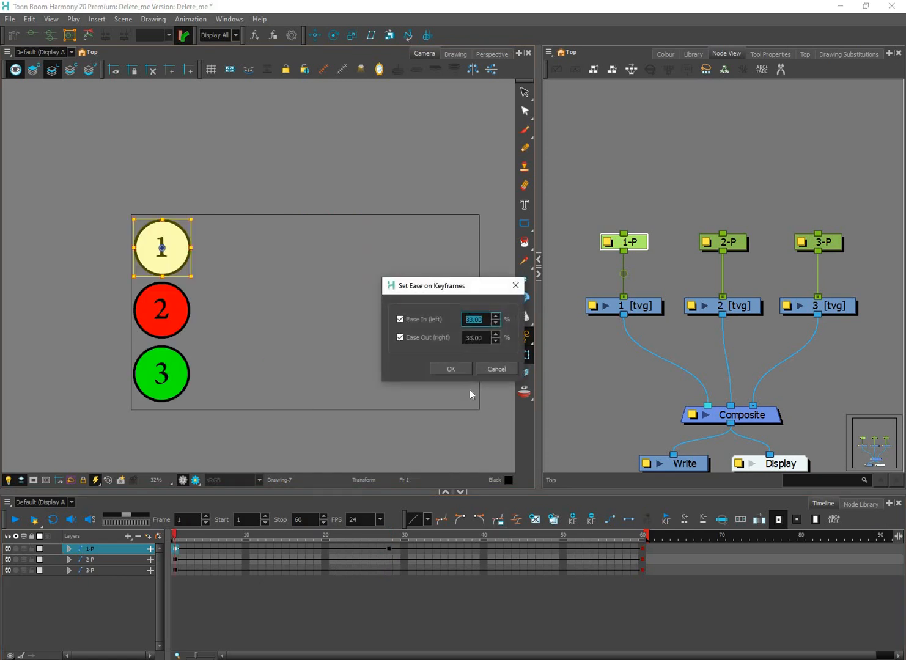
key("Return")
key("apostrophe")
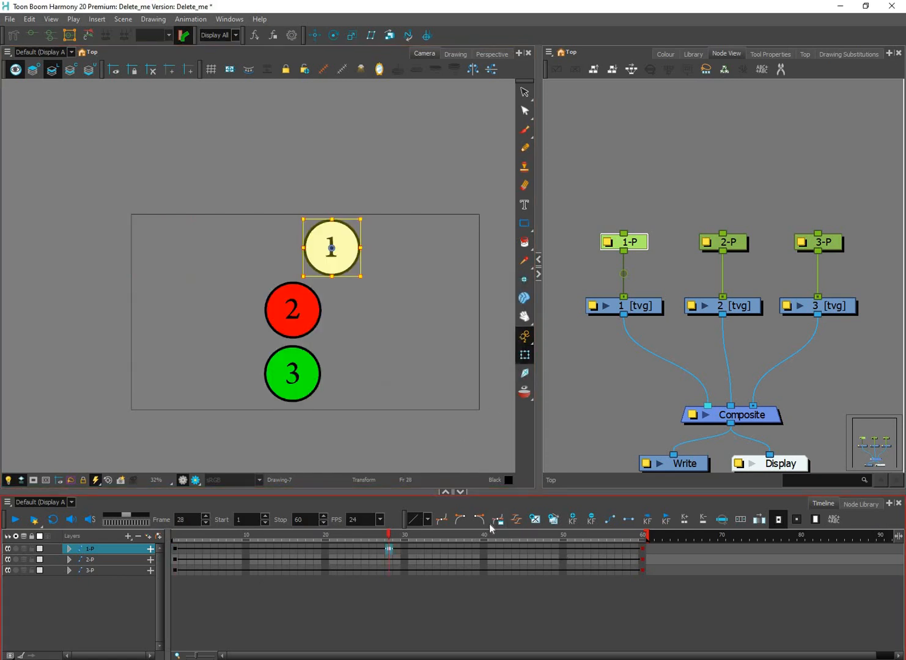
key("apostrophe")
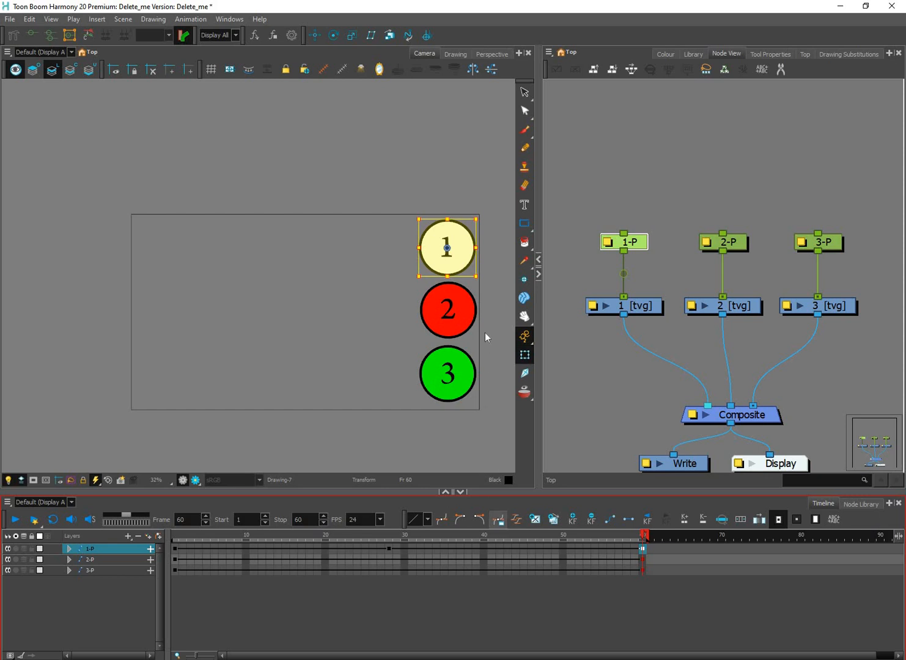
left_click(451, 368)
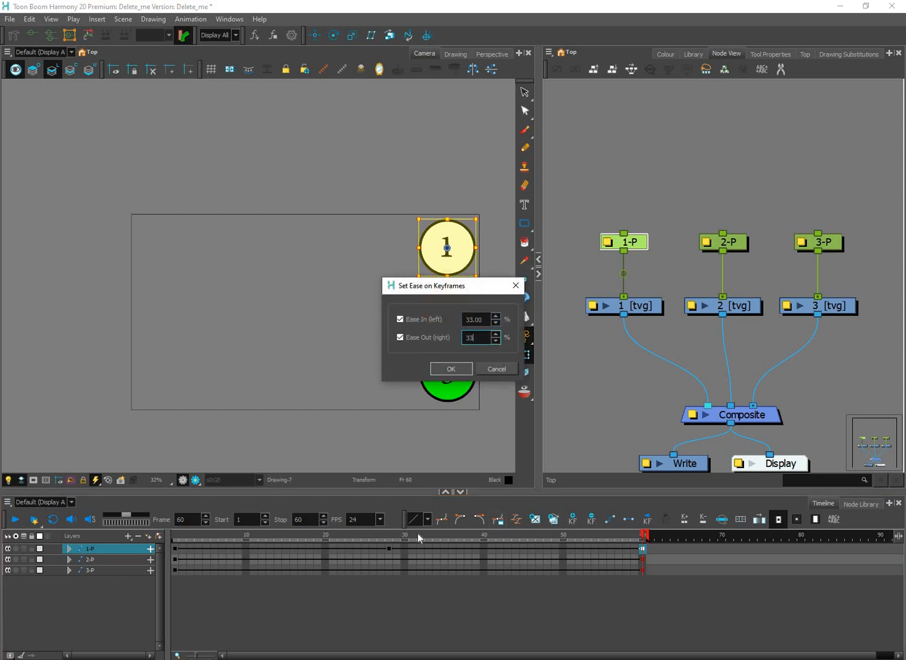
left_click(230, 535)
key("Return")
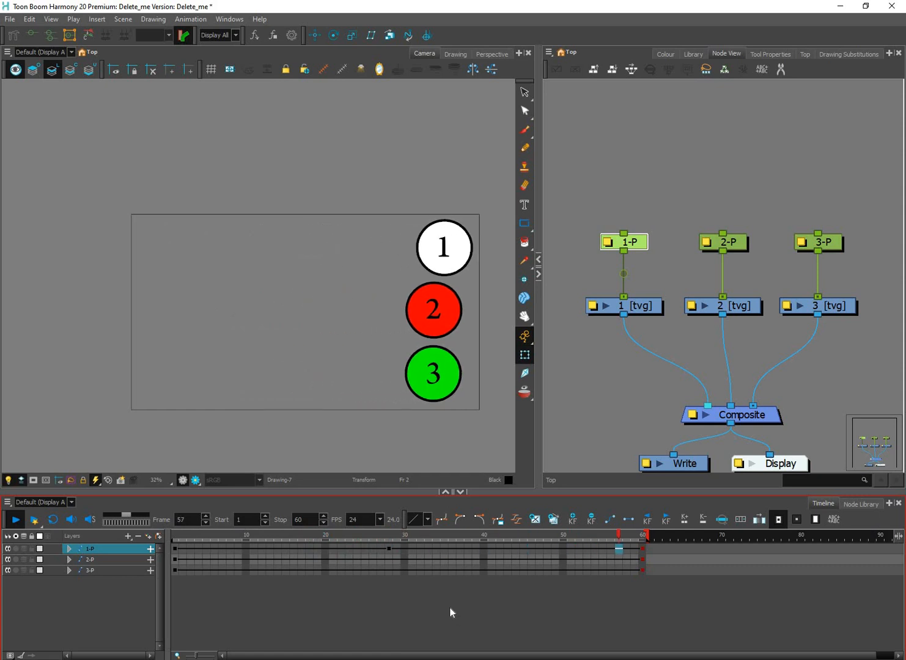
Step: Set the left and right time ratios of peg 1-P's frame 28 keyframe to 0 using Set Ease for Multiple Parameters
left_click(388, 548)
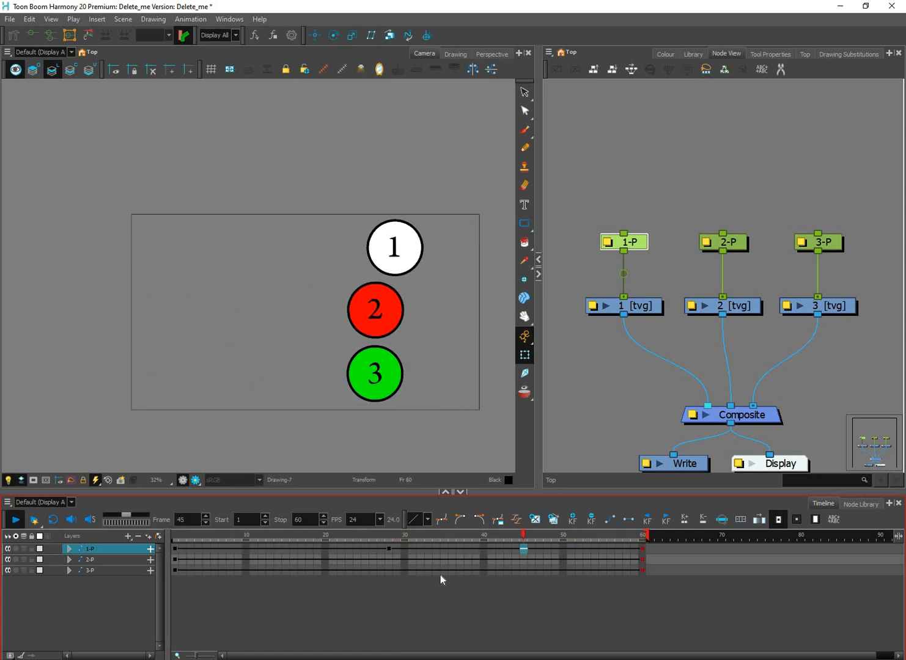
left_click(516, 519)
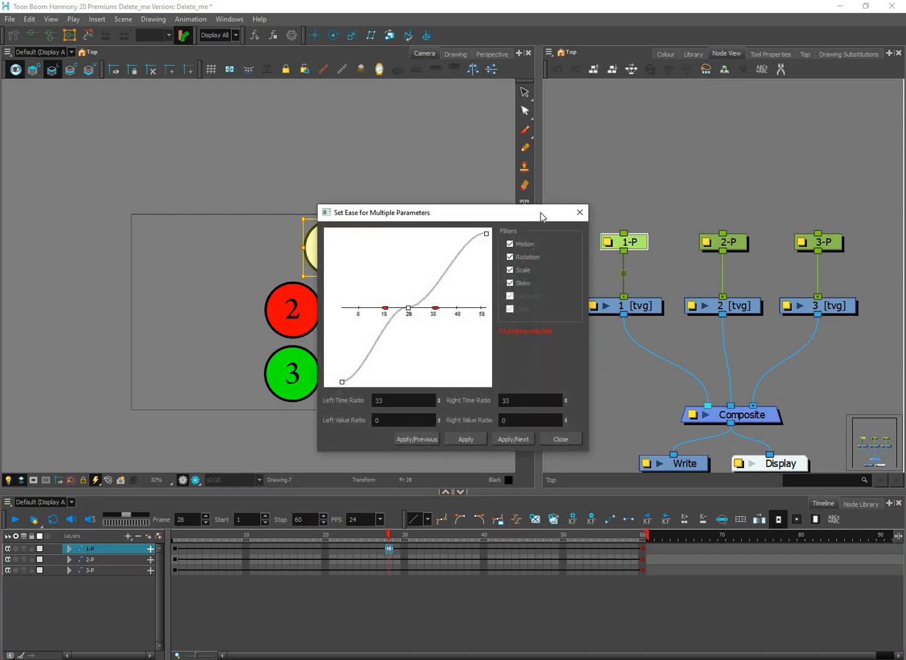
left_click_drag(542, 310, 657, 287)
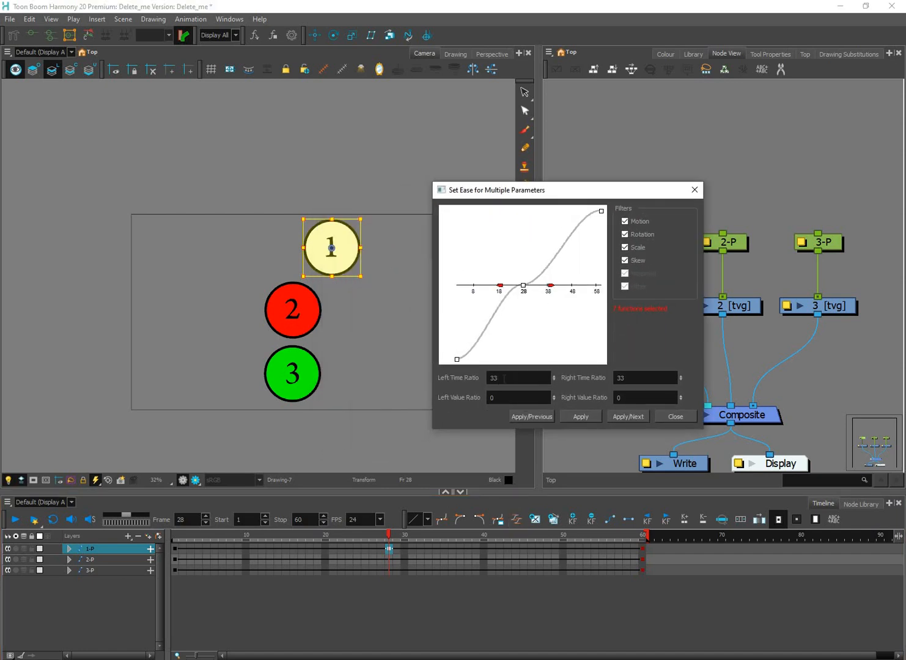
left_click(505, 378)
type("0")
key("Tab")
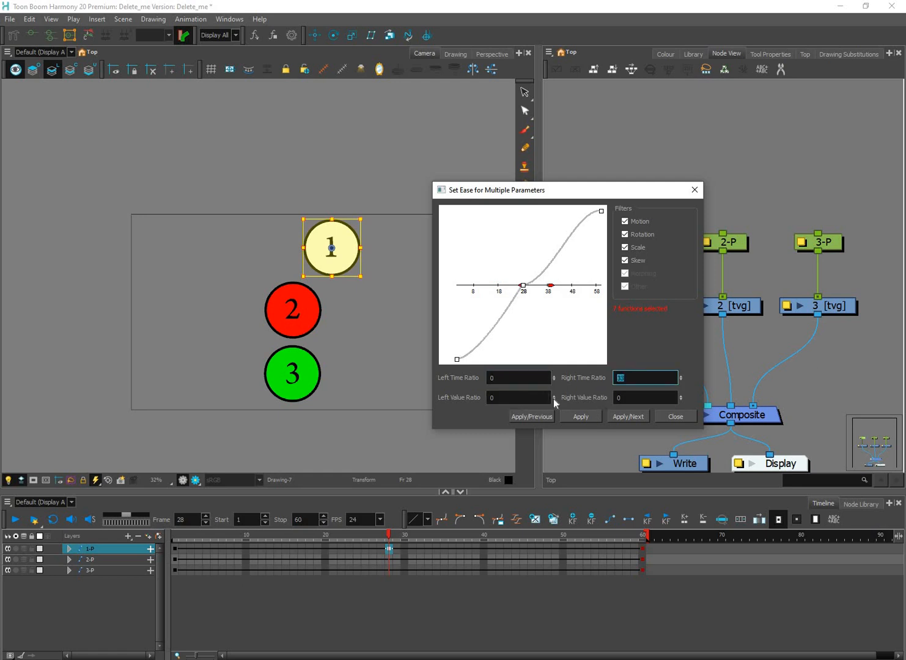
type("0")
key("Tab")
key("Tab")
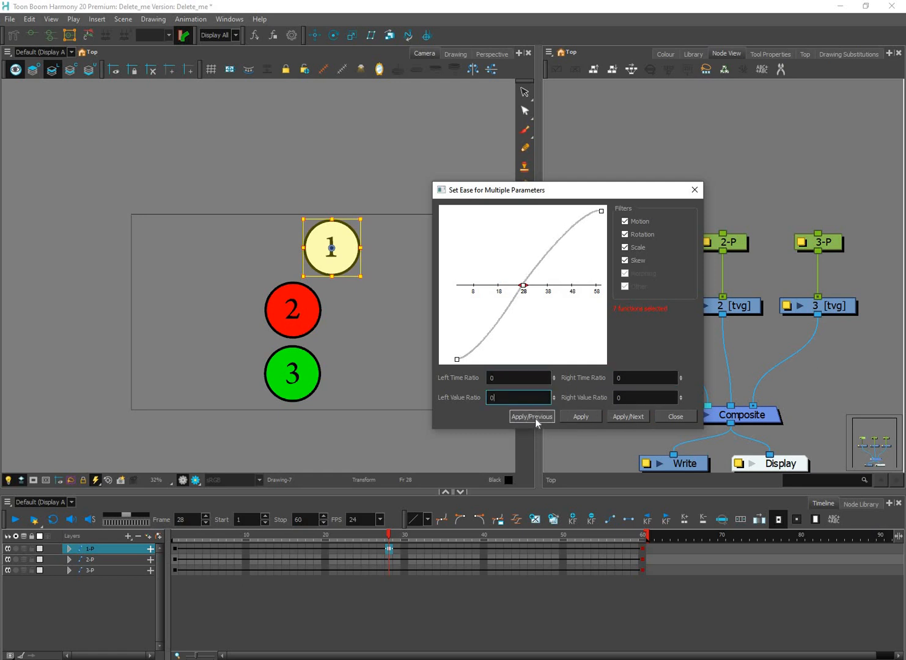
left_click(531, 416)
Step: Set the right time ratio of peg 1-P's frame 1 keyframe and the left time ratio of its frame 60 keyframe to 0
double_click(620, 378)
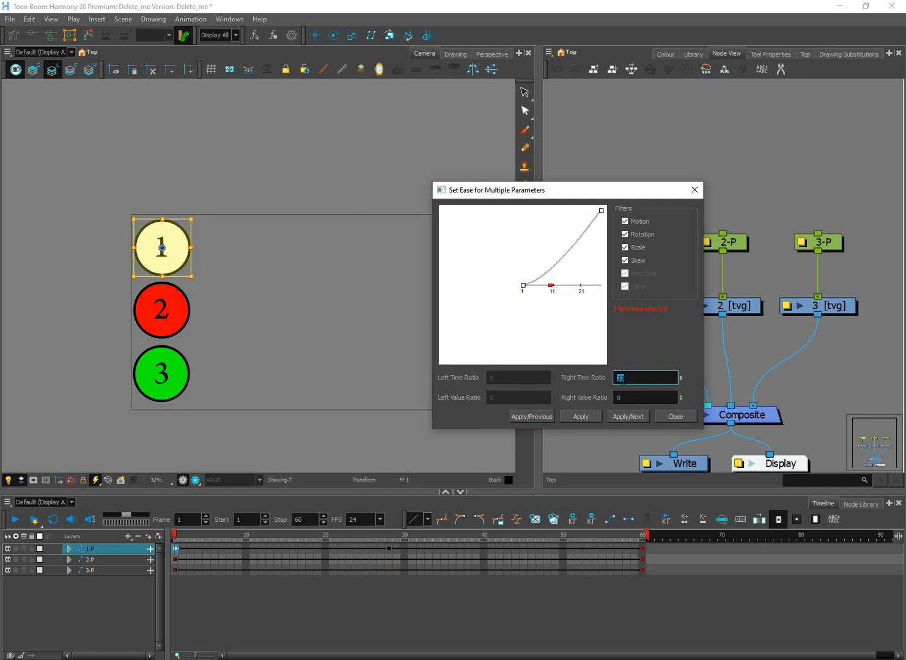
type("0")
left_click(626, 418)
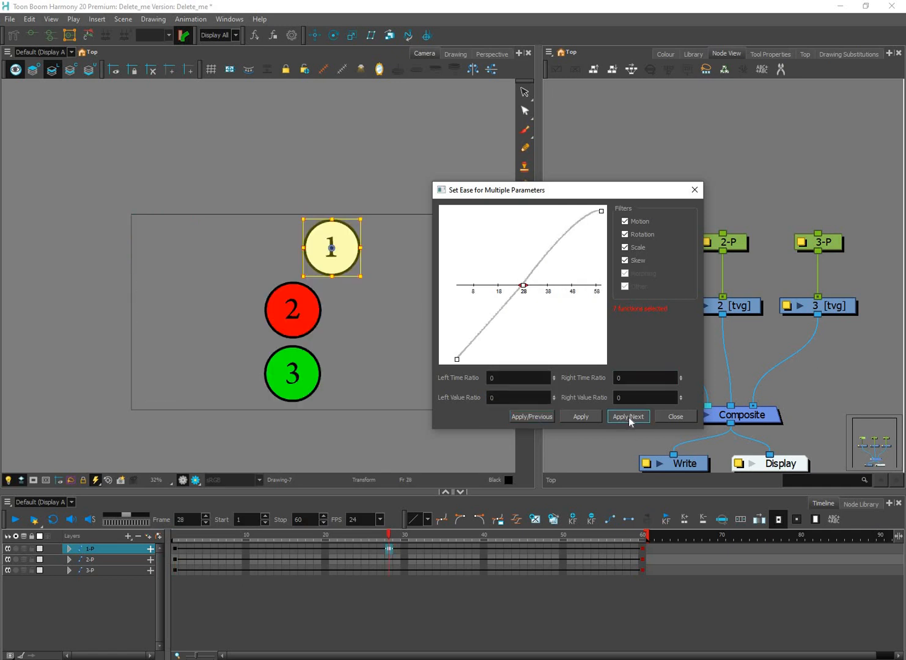
left_click(628, 416)
double_click(496, 377)
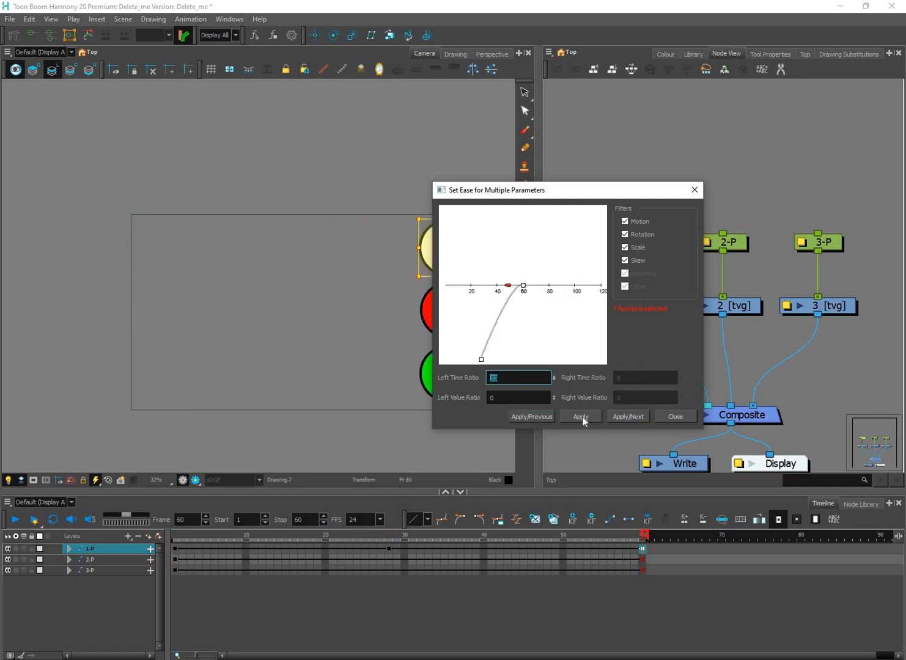
type("0")
left_click(582, 417)
left_click(541, 417)
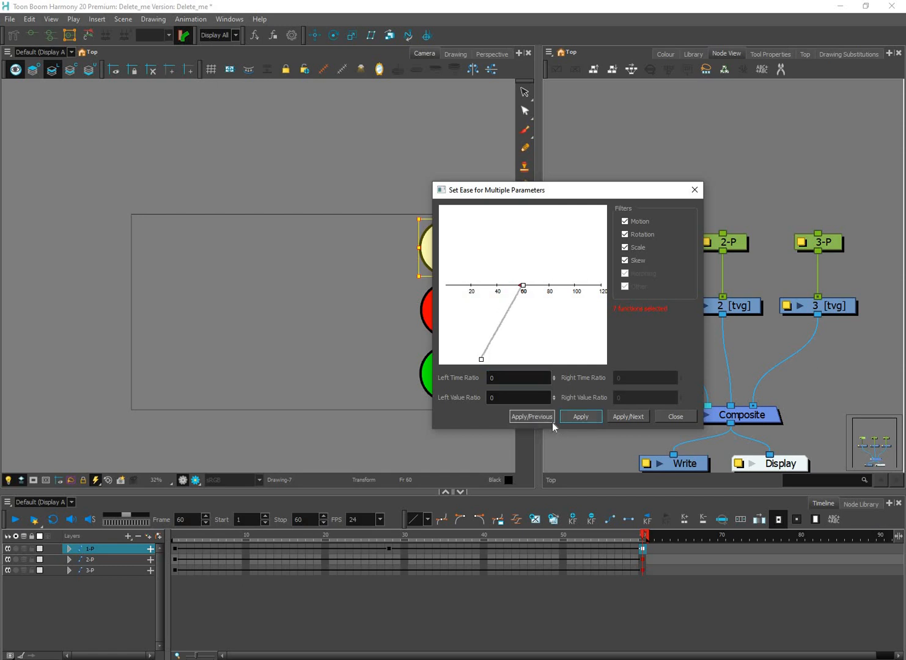
left_click(581, 416)
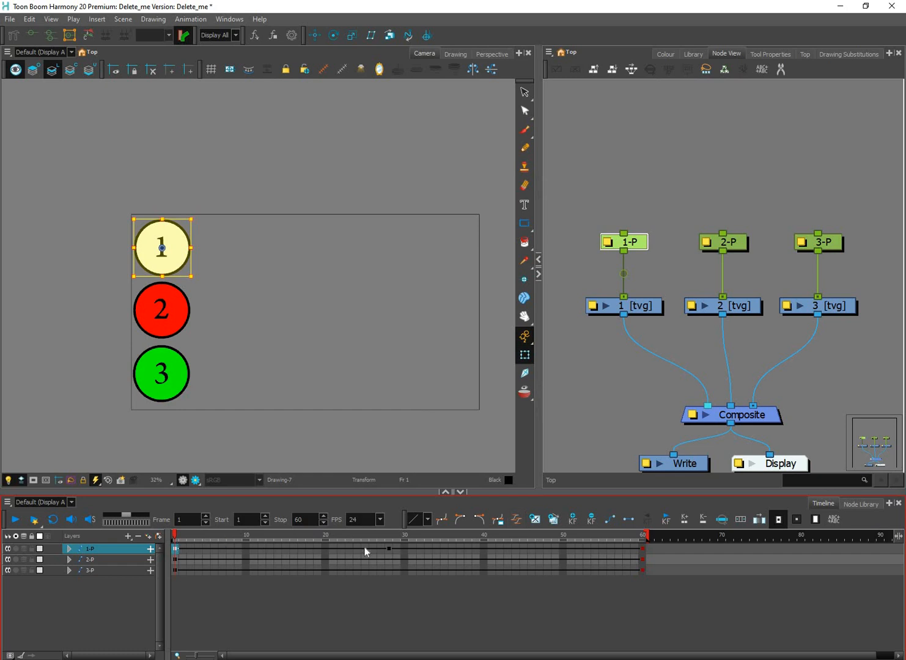
Step: Step backward through the frames before peg 1-P's frame 28 keyframe to examine how its motion is spaced
left_click(390, 549)
key("comma")
key("comma")
key("comma")
key("comma")
key("comma")
key("comma")
key("comma")
key("comma")
key("comma")
key("comma")
key("comma")
key("comma")
key("comma")
key("comma")
key("comma")
key("comma")
key("comma")
key("comma")
key("comma")
key("comma")
Step: Delete peg 1-P's keyframe at frame 28 and play back the motion without it
left_click(392, 551)
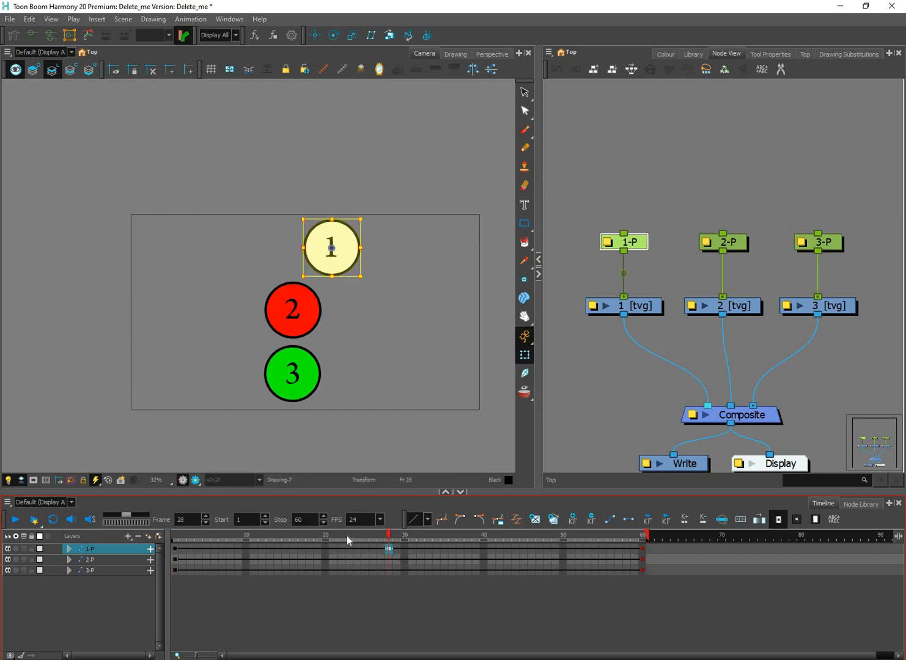
key("F7")
left_click(357, 550)
key("Return")
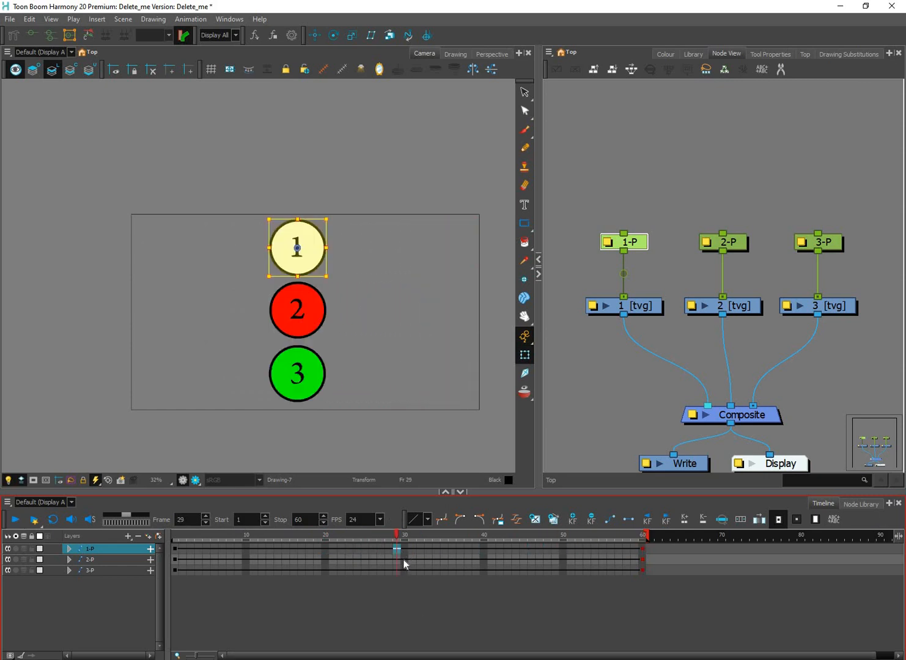
Step: Add a keyframe to peg 1-P at frame 29, ease it with time/value ratios of about 100/20 left and 89/28 right, and play back
left_click(517, 518)
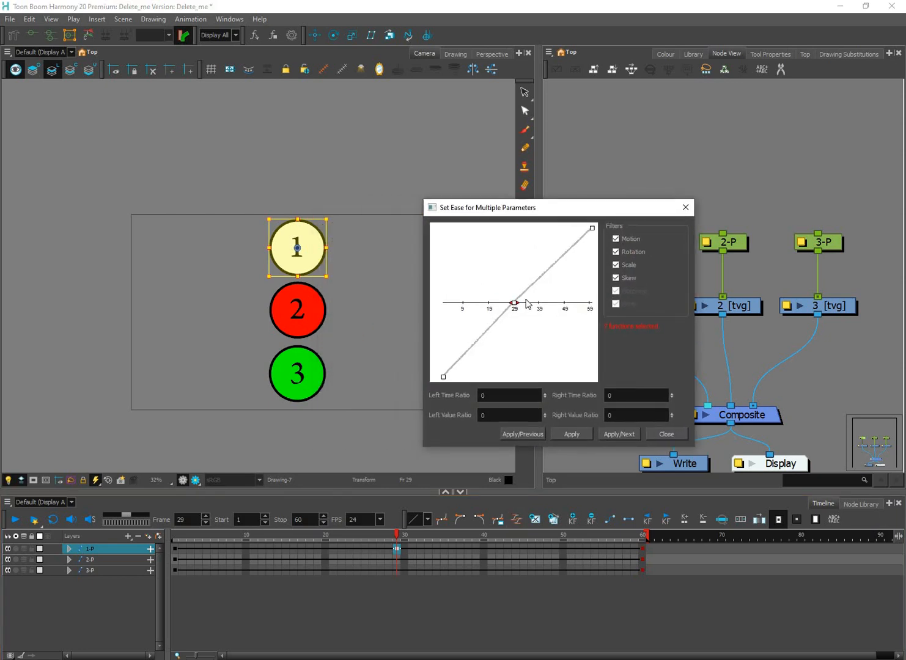
left_click_drag(527, 303, 587, 282)
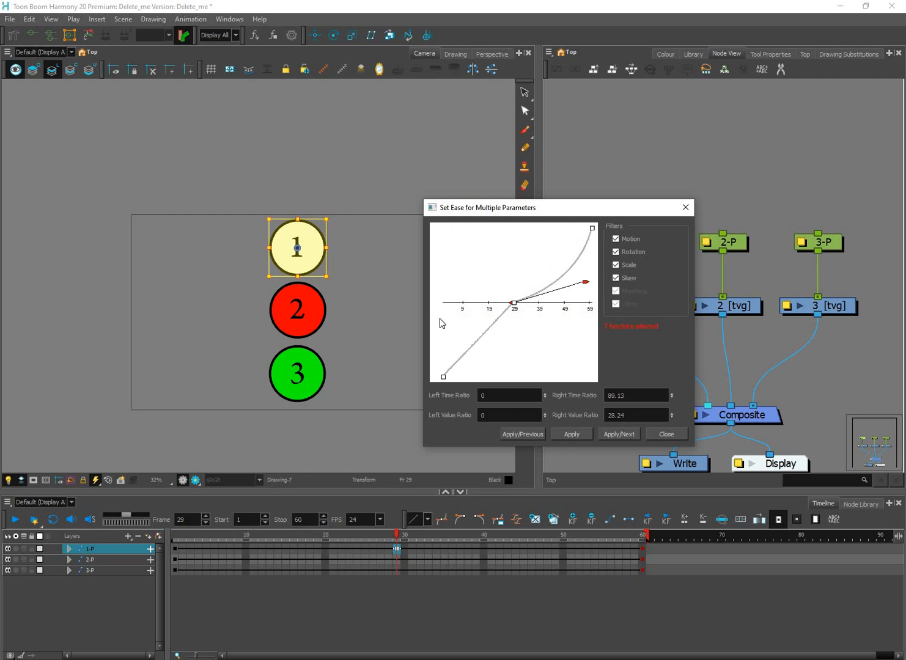
left_click_drag(511, 303, 441, 318)
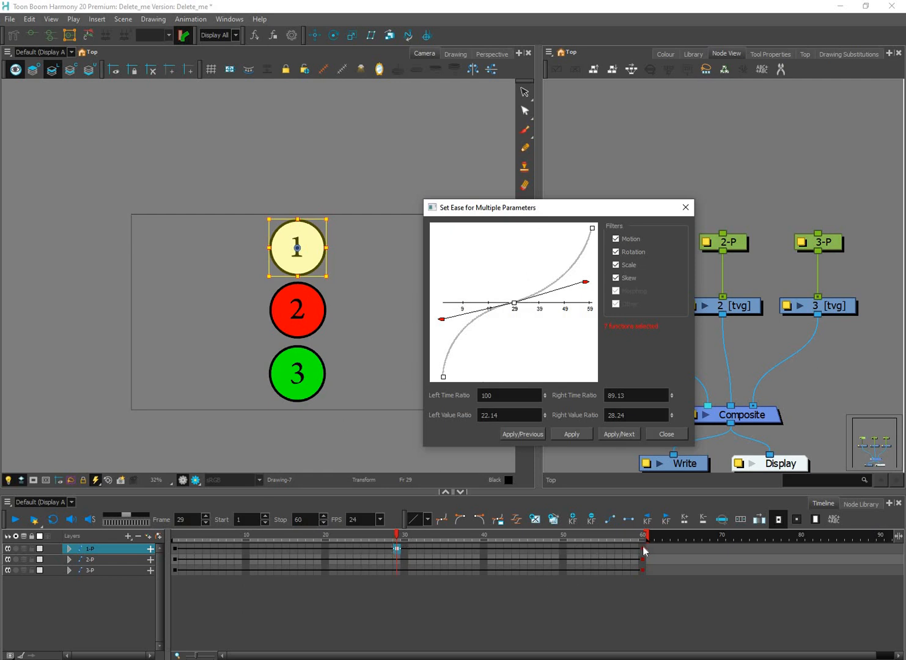
left_click(574, 432)
left_click(667, 434)
left_click(325, 548)
key("Return")
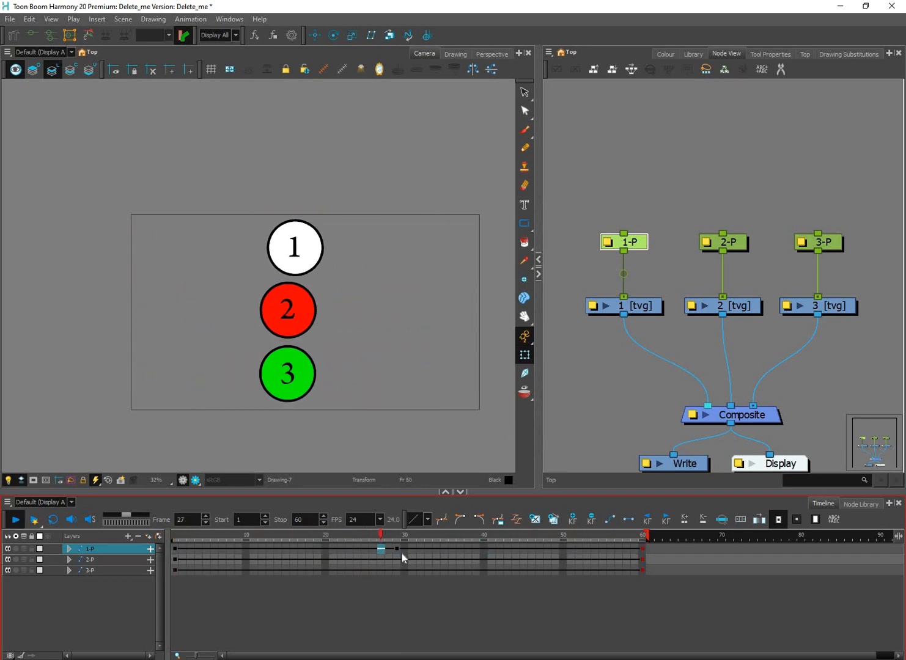
Step: Reshape peg 1-P's frame 29 ease to time/value ratios of about 0.8/87 left and 0/82 right, and play back the result
key("semicolon")
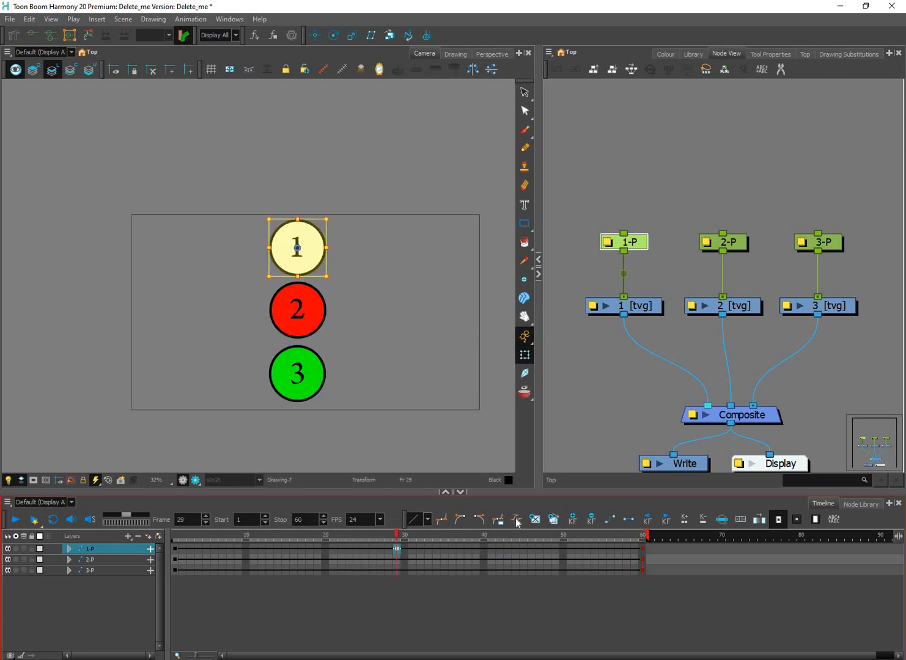
left_click(517, 519)
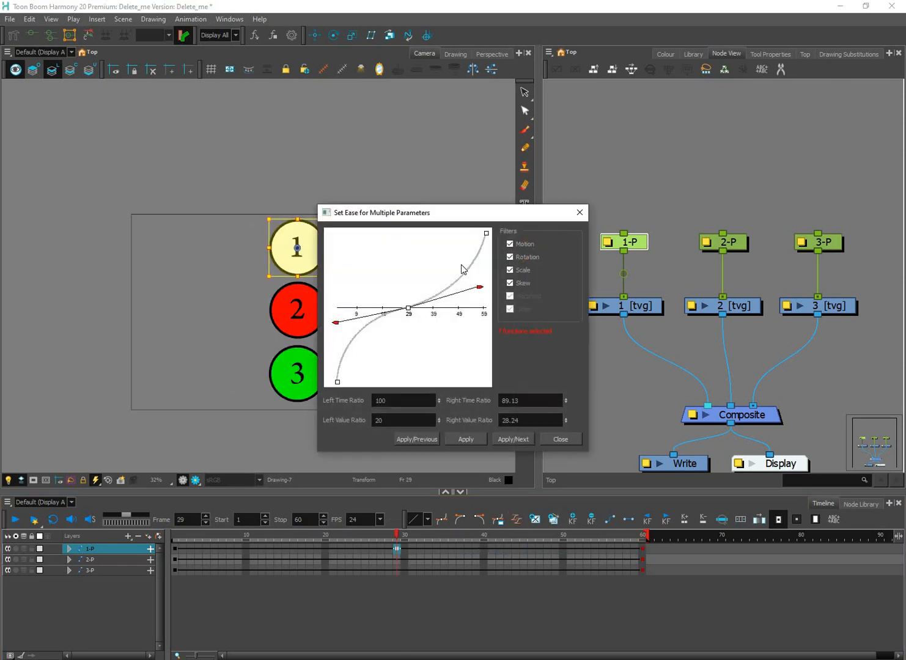
left_click_drag(480, 286, 410, 247)
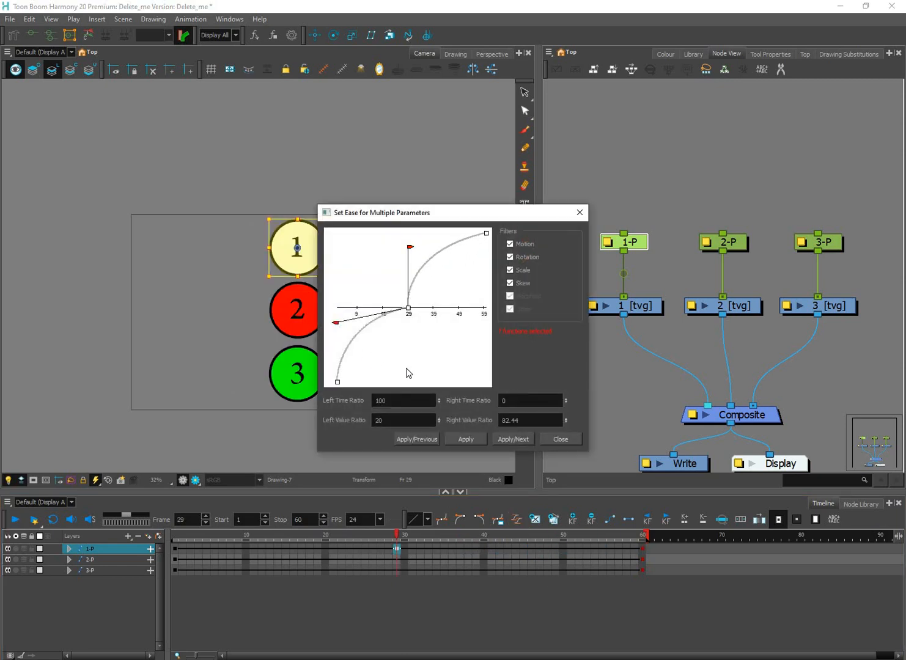
left_click_drag(336, 322, 346, 335)
left_click_drag(410, 377, 405, 371)
left_click(466, 439)
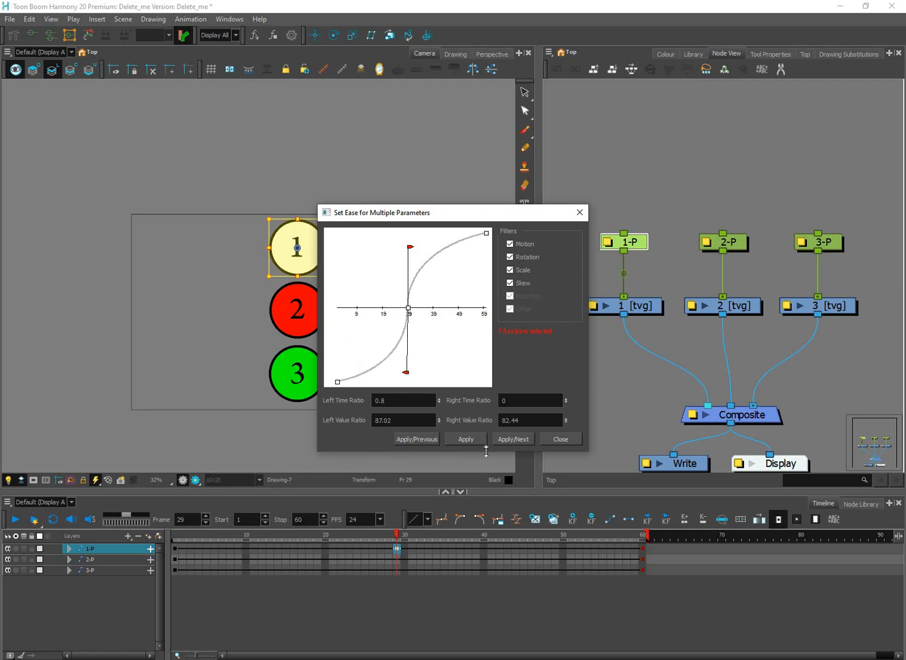
left_click(560, 440)
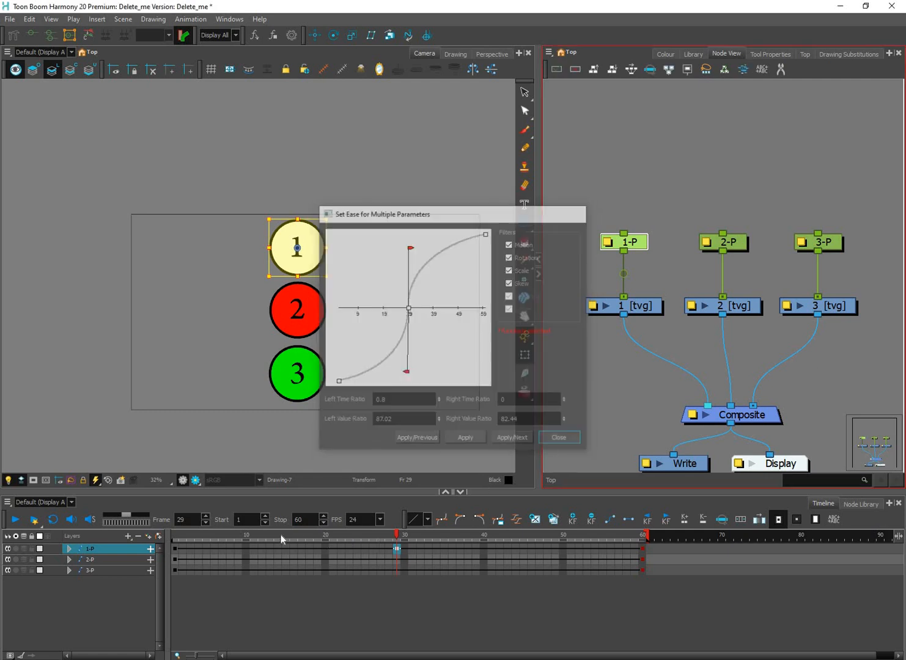
left_click(293, 549)
key("Return")
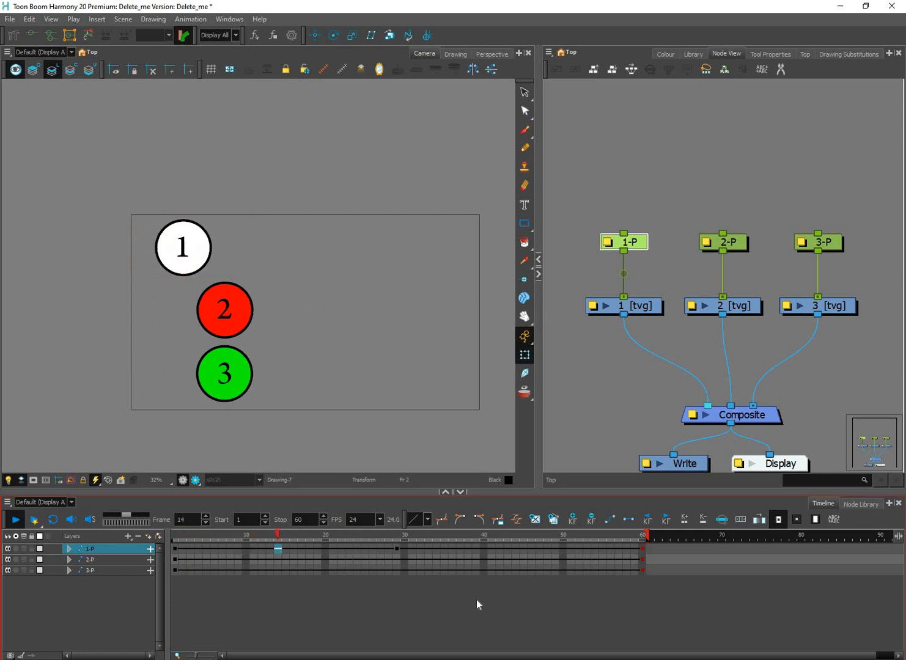
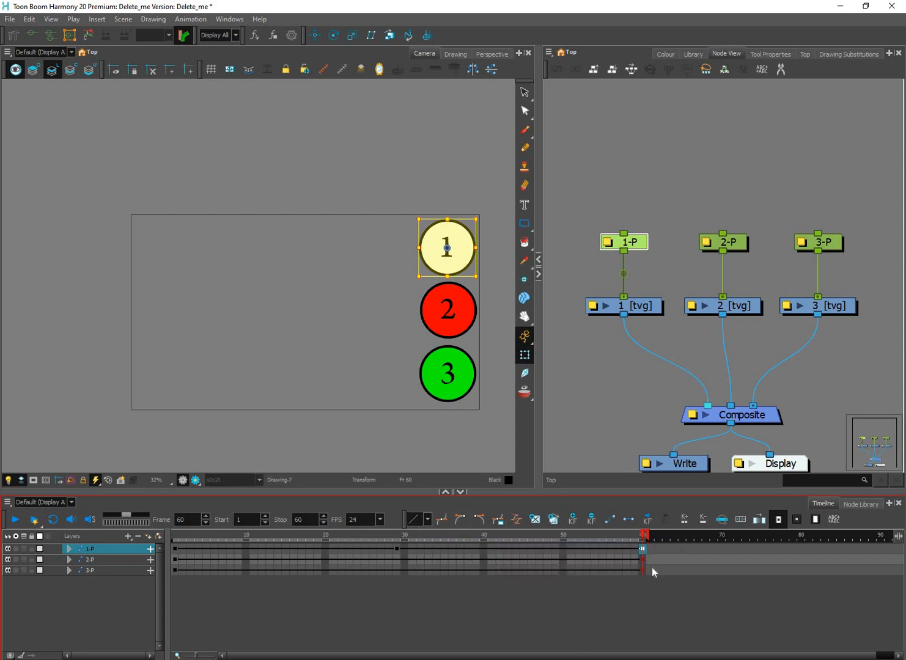
Step: Deselect peg 1-P, switch to the Optimus_Prime_Rig scene, select the Camera-P peg, and bring its keyframes into view around frame 212
left_click(715, 603)
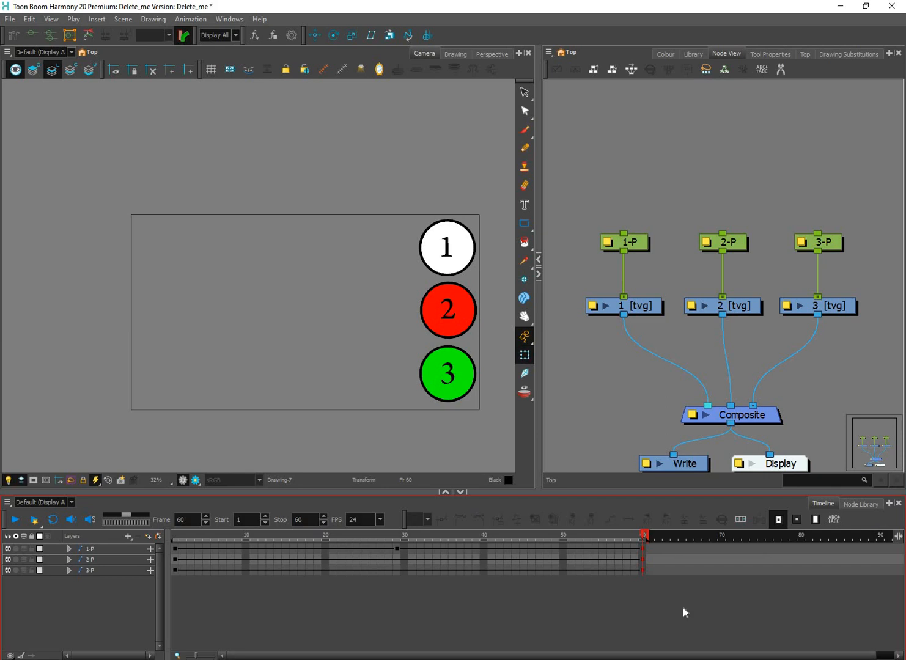
left_click(709, 609)
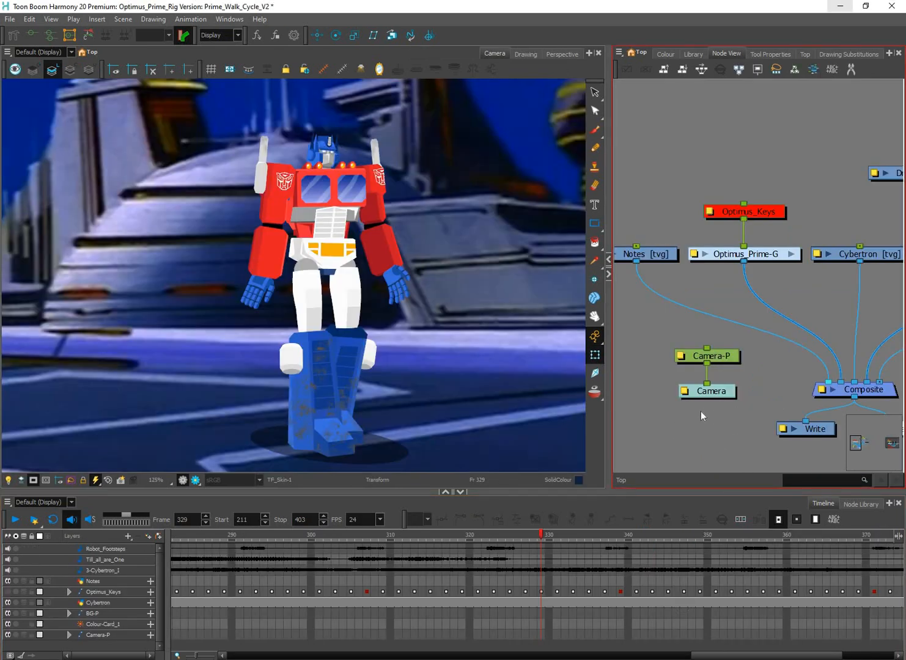
scroll(711, 401, "down", 3)
scroll(715, 393, "up", 5)
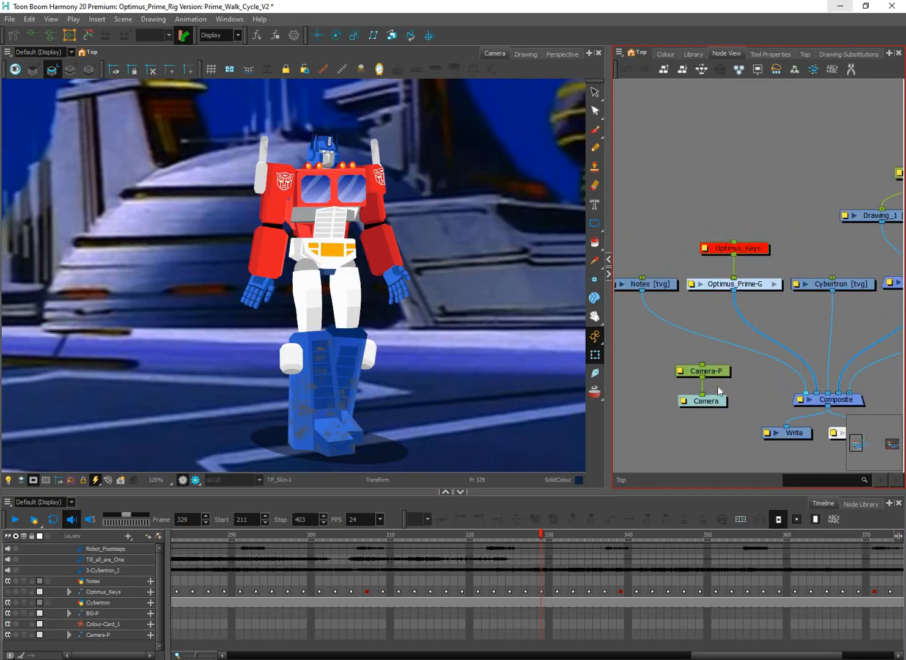
left_click(712, 398)
key("b")
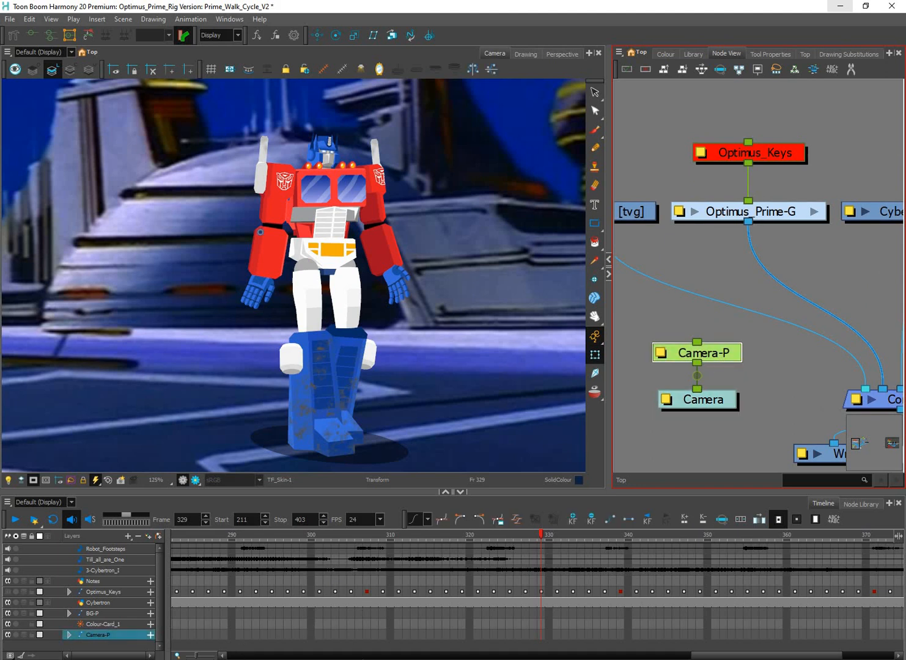
left_click_drag(737, 656, 565, 649)
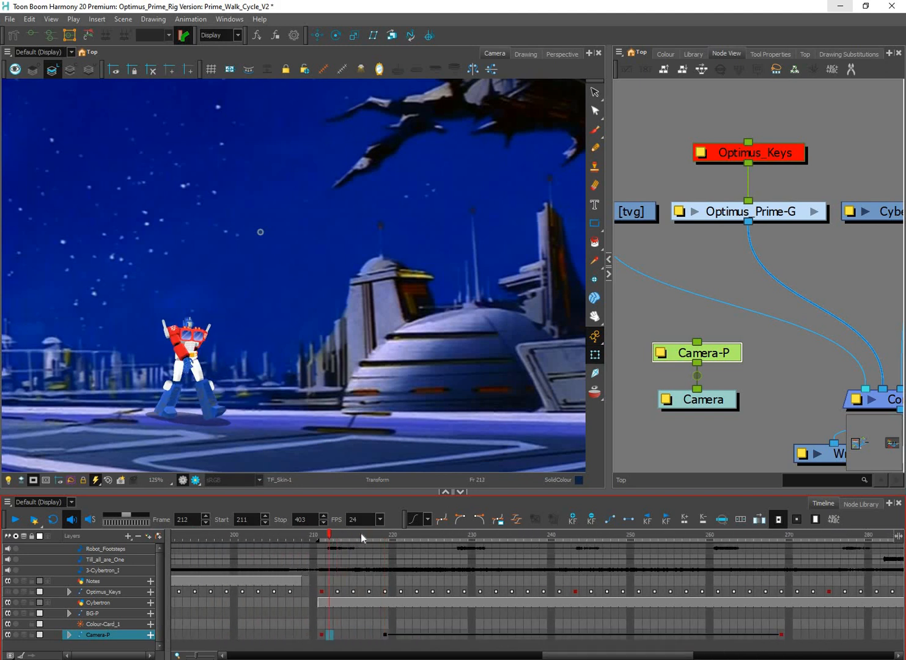
Step: Step frame by frame from frame 212 past Camera-P's keyframe at frame 219 to examine how the camera move starts
key(".")
key(".")
key(".")
key(".")
key(".")
key(".")
key(".")
key(".")
key(".")
key(".")
key(".")
key(".")
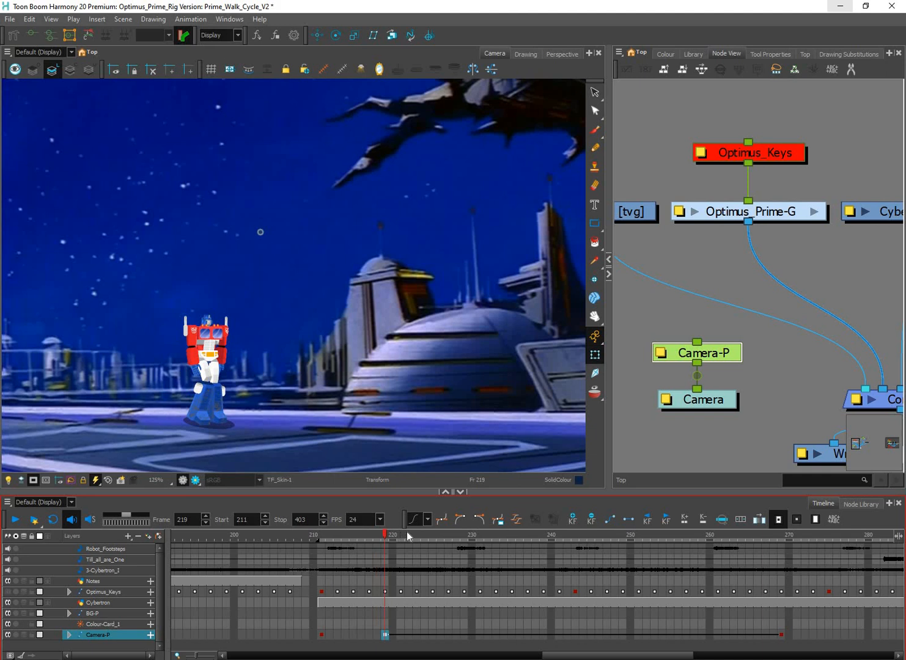
key(".")
key(".")
key(".")
key(".")
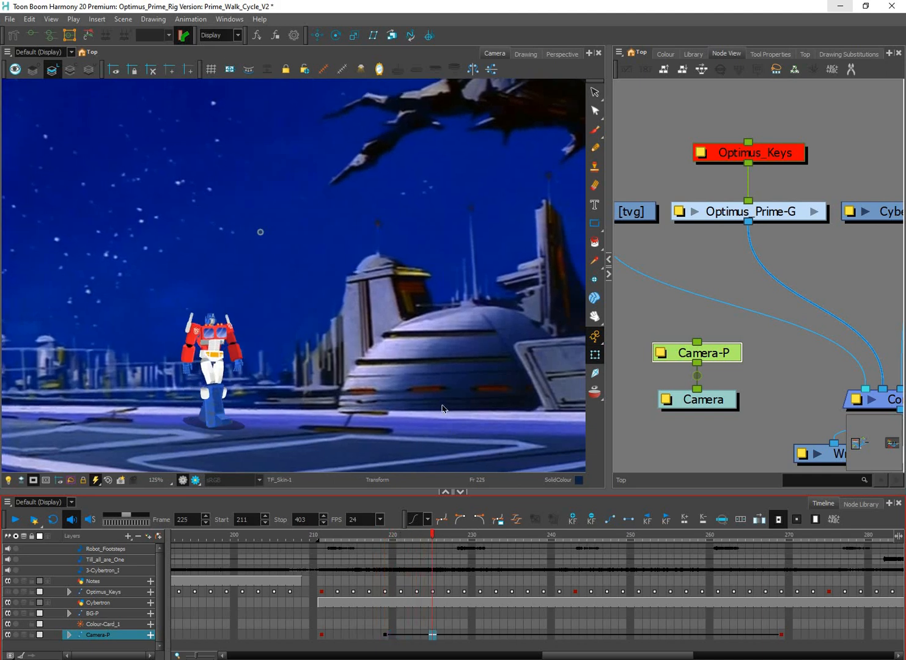
Step: Bring the whole camera frame into view and scrub the scene to frame 268 to examine the camera move
scroll(442, 406, "down", 3)
left_click(645, 452)
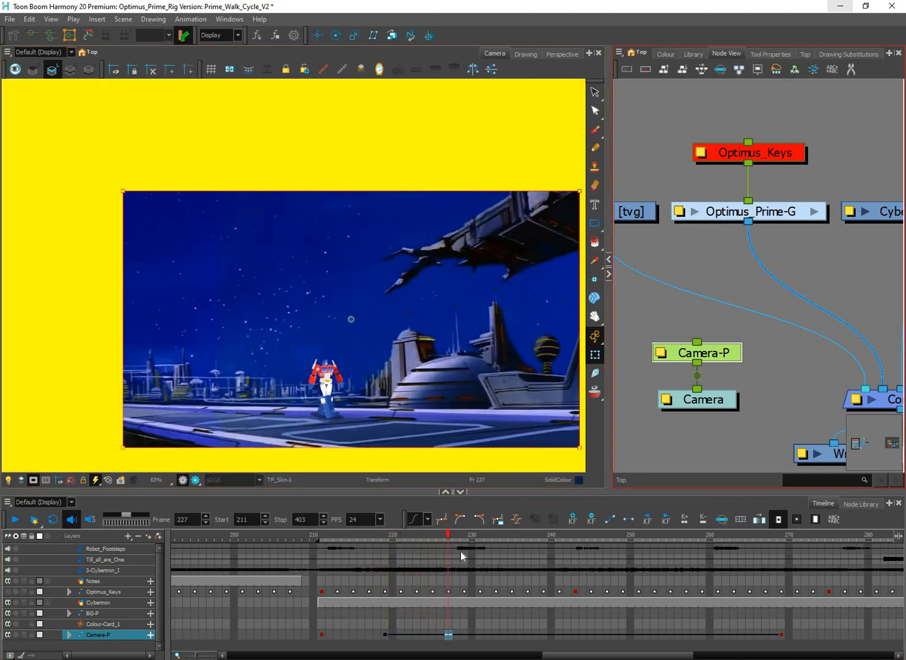
left_click_drag(429, 534, 805, 542)
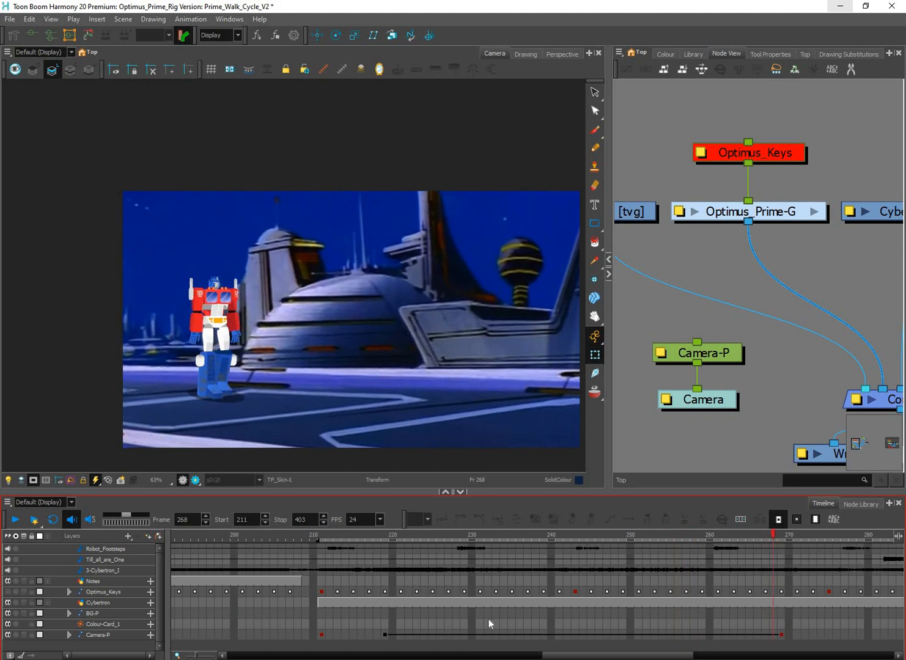
Step: Inspect Camera-P's keyframe at frame 219, go back to frame 213, deselect the peg and play back the scene
left_click(385, 634)
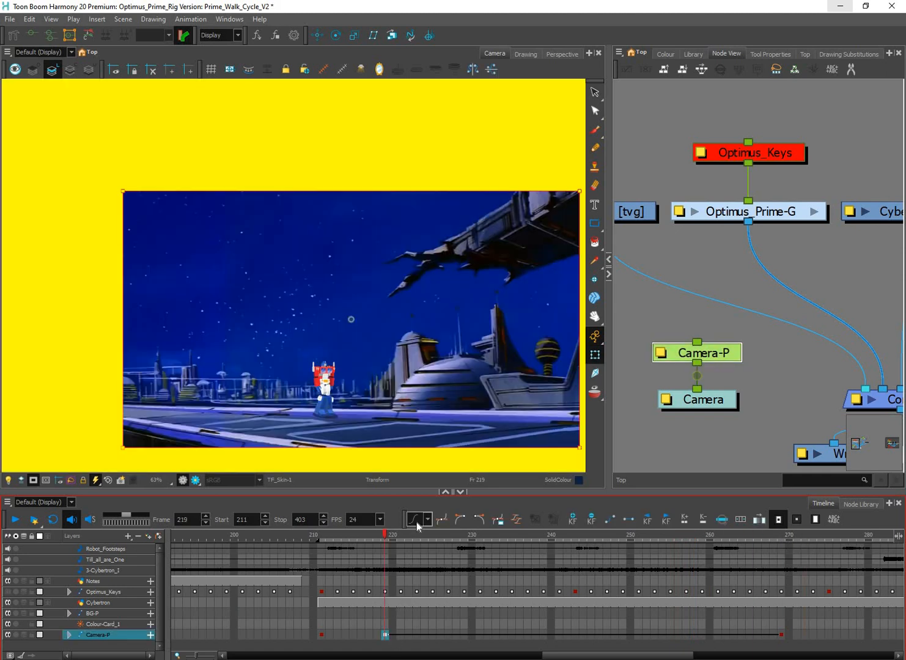
key("2")
key("2")
key("1")
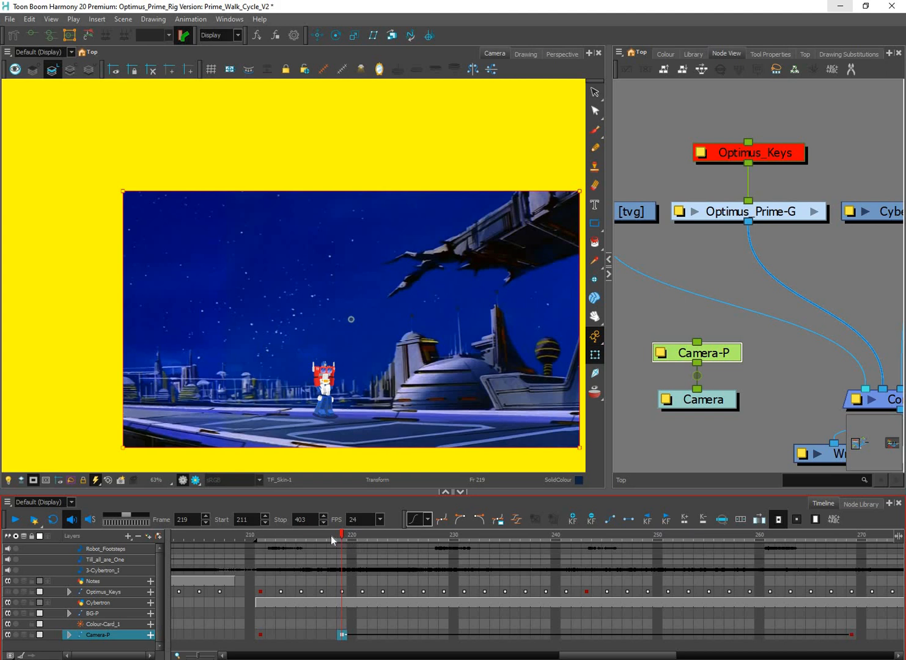
left_click(291, 534)
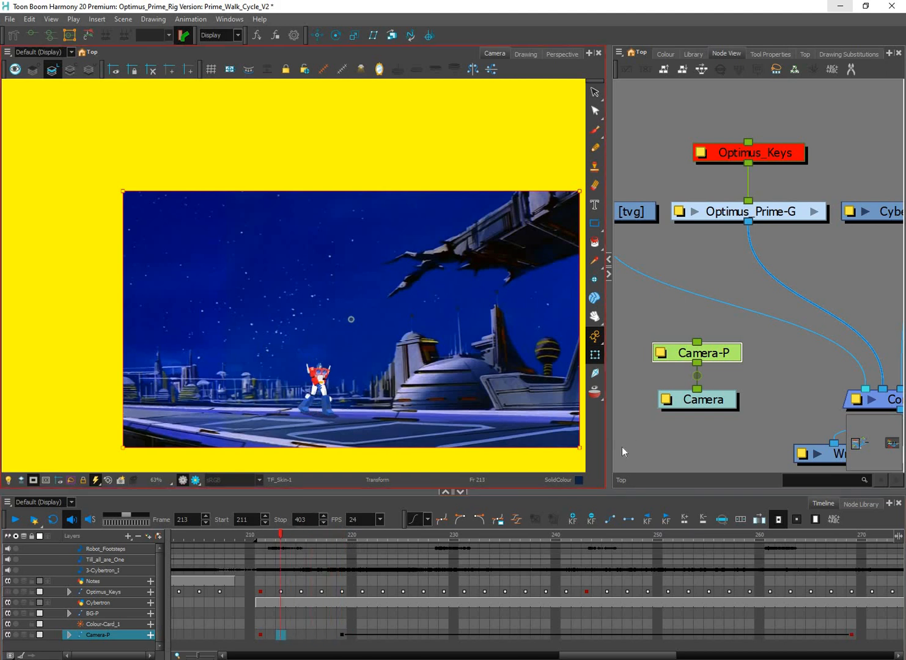
left_click(621, 447)
key("Return")
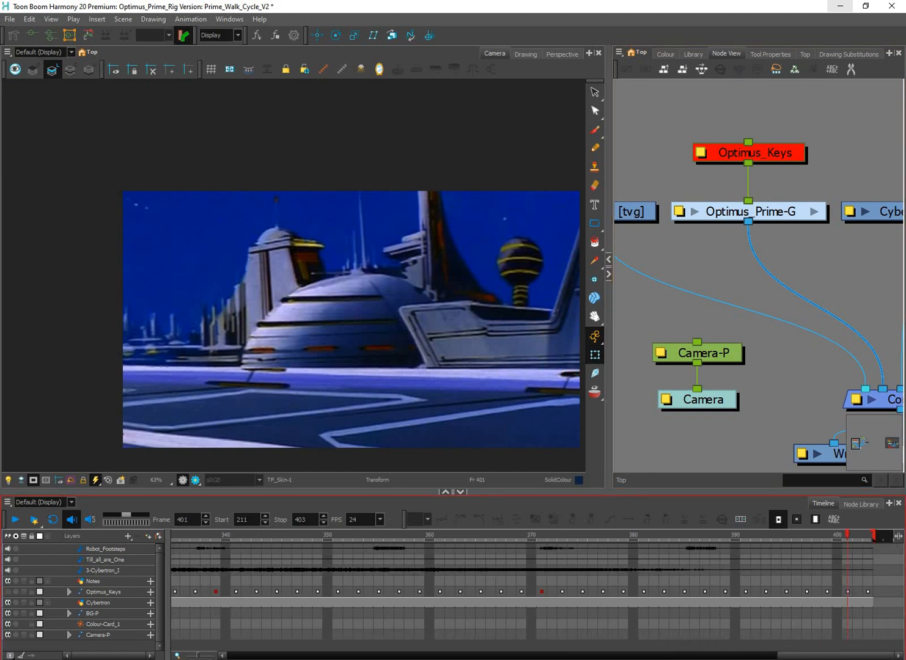
Step: Switch to the Delete_me scene, add a Camera node beside the composite, and give it a parent peg
mouse_move(640, 654)
left_click(701, 611)
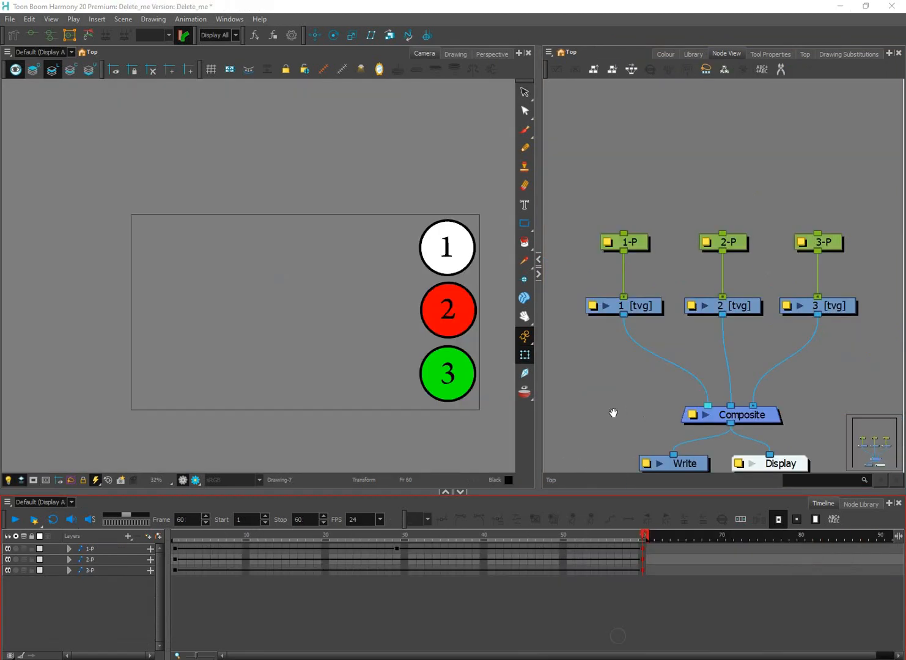
left_click_drag(865, 510, 845, 508)
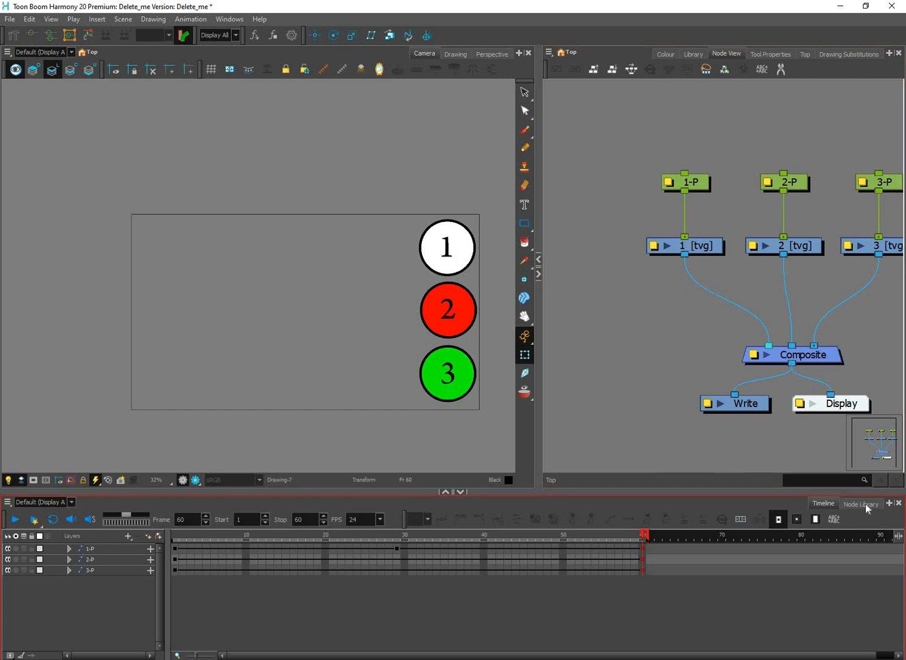
left_click(862, 504)
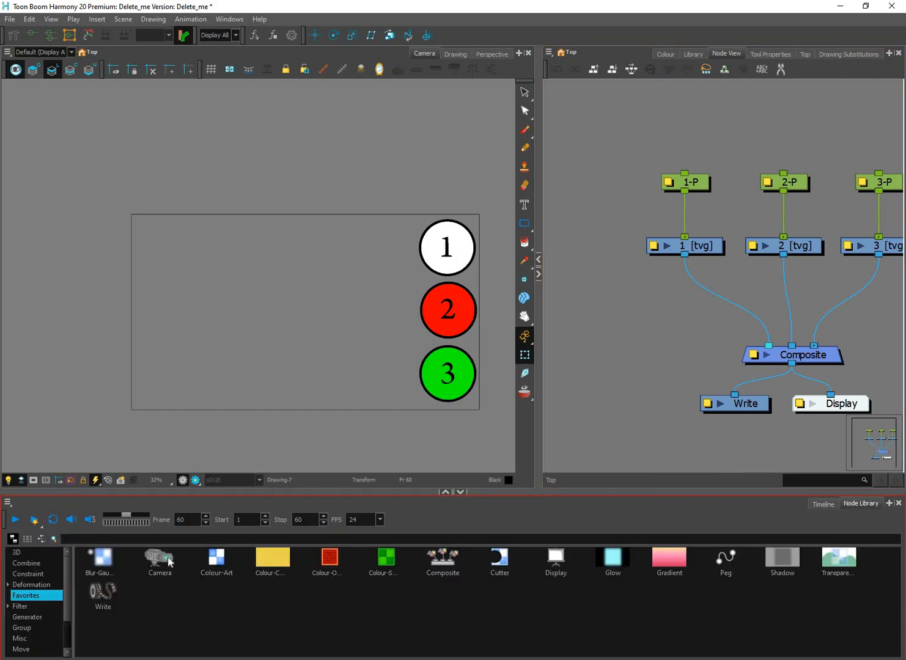
left_click(160, 566)
left_click_drag(157, 567, 645, 347)
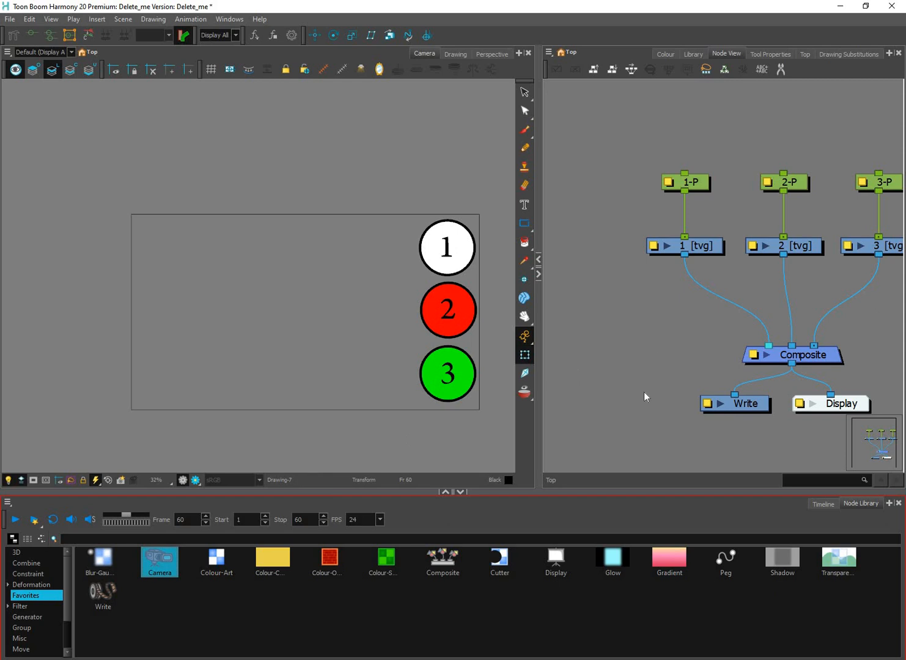
left_click_drag(643, 392, 670, 345)
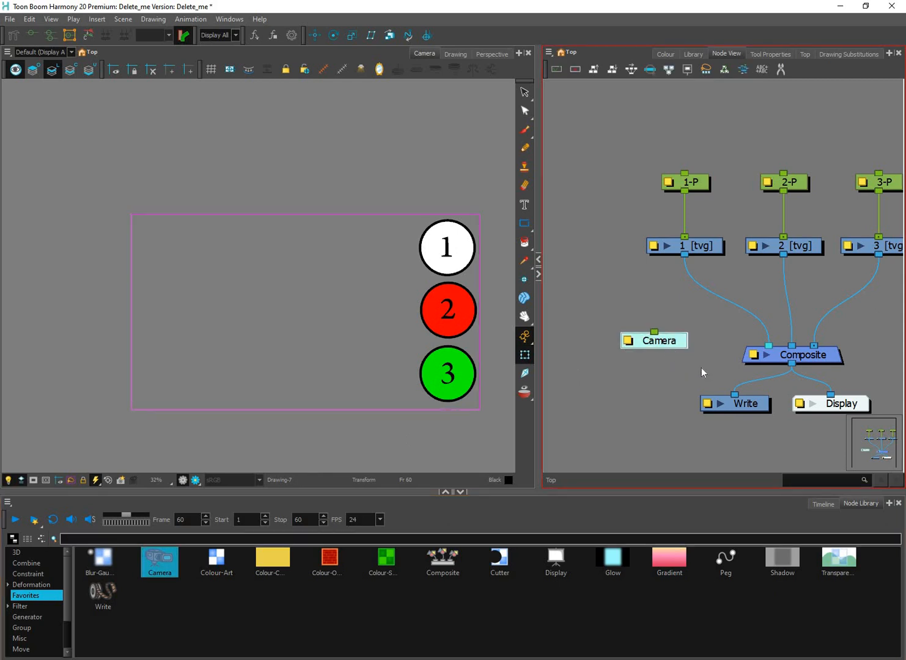
key("ctrl+p")
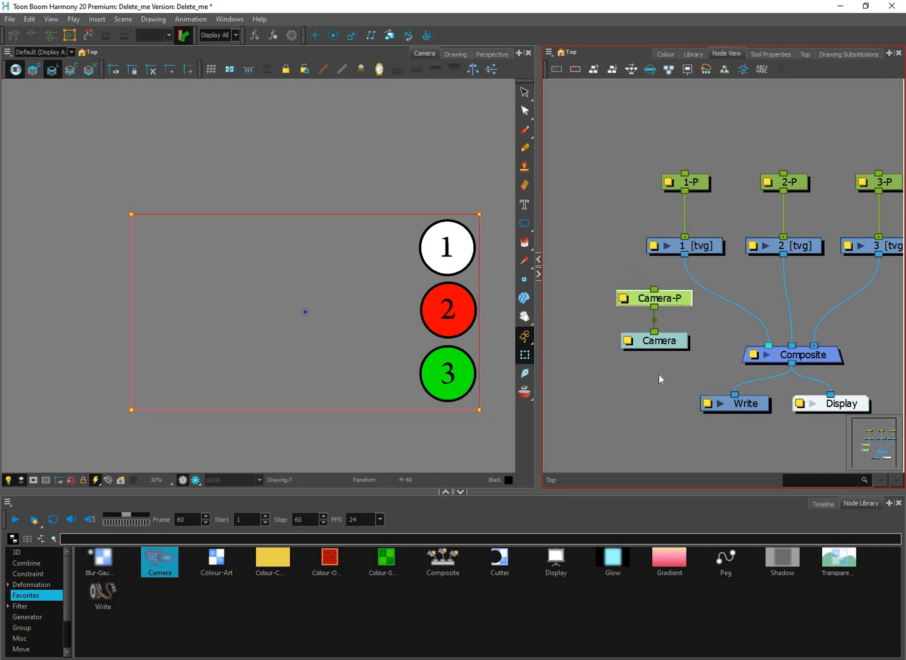
Step: At frame 1, scale Camera-P up so the three circles appear smaller inside the camera frame
left_click(822, 504)
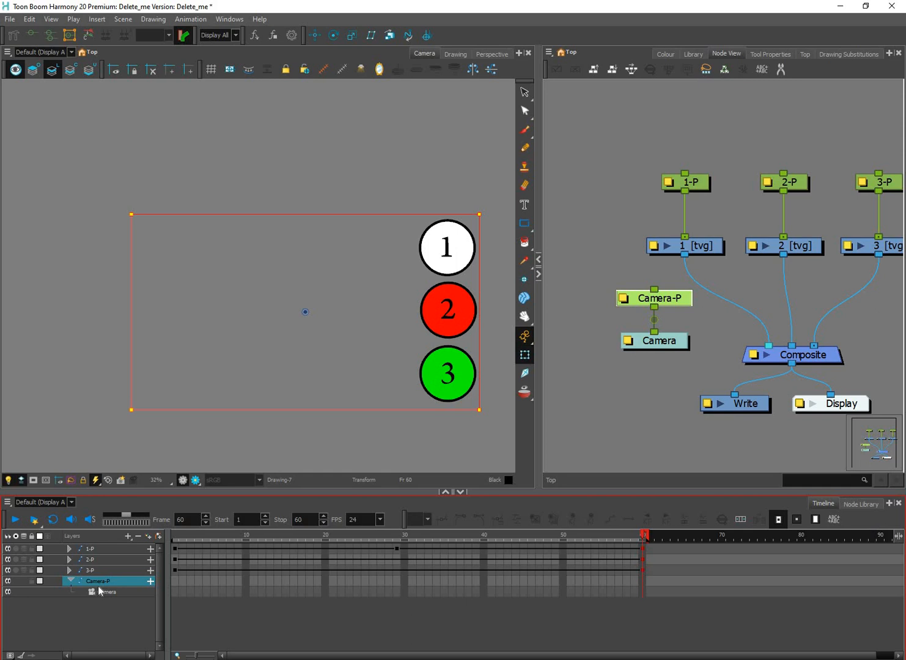
left_click(175, 582)
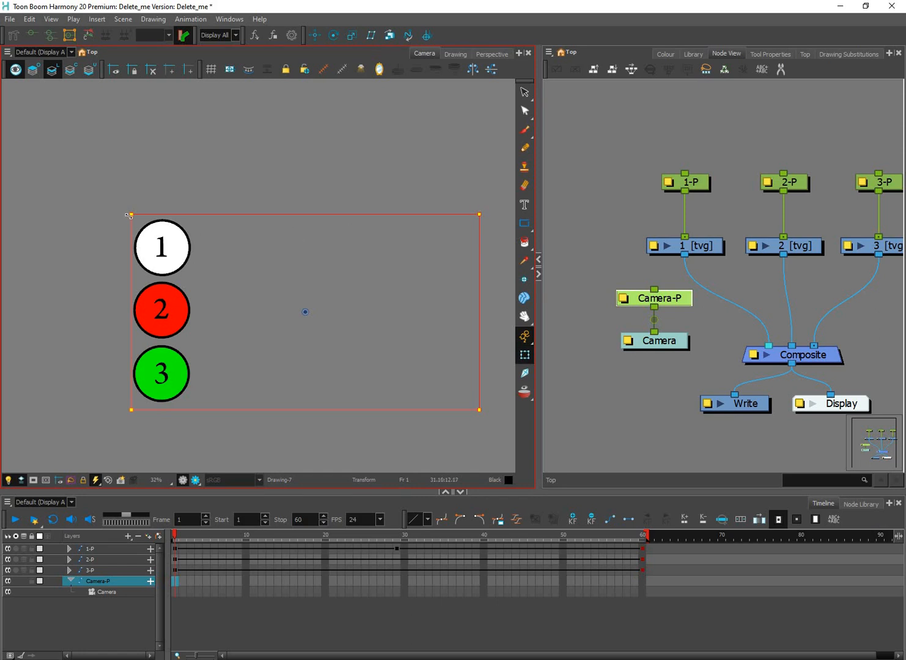
left_click_drag(58, 153, 27, 113)
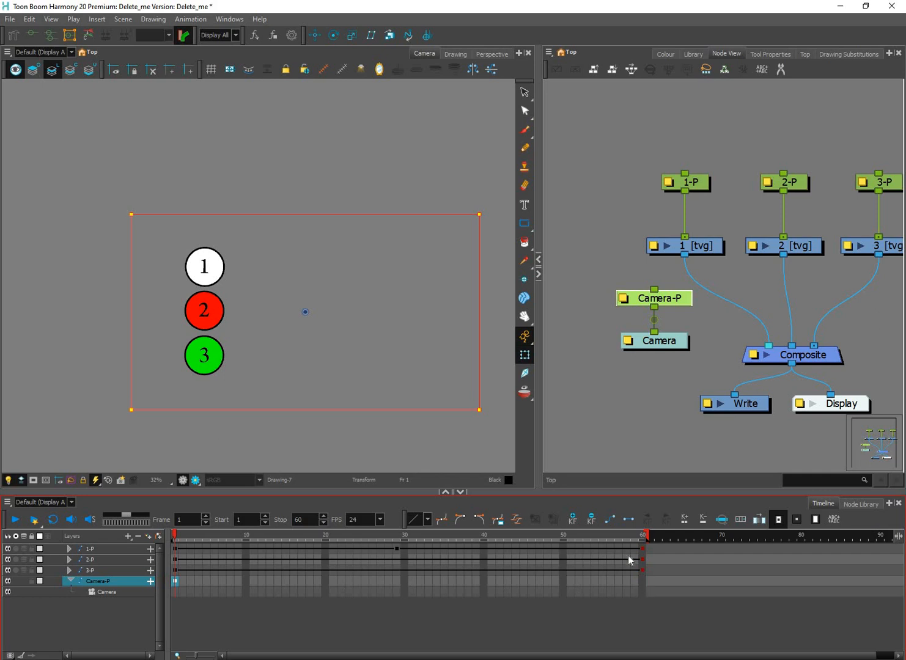
Step: At frame 60, scale Camera-P down to zoom in on the three circles and shift the camera towards them
left_click(642, 580)
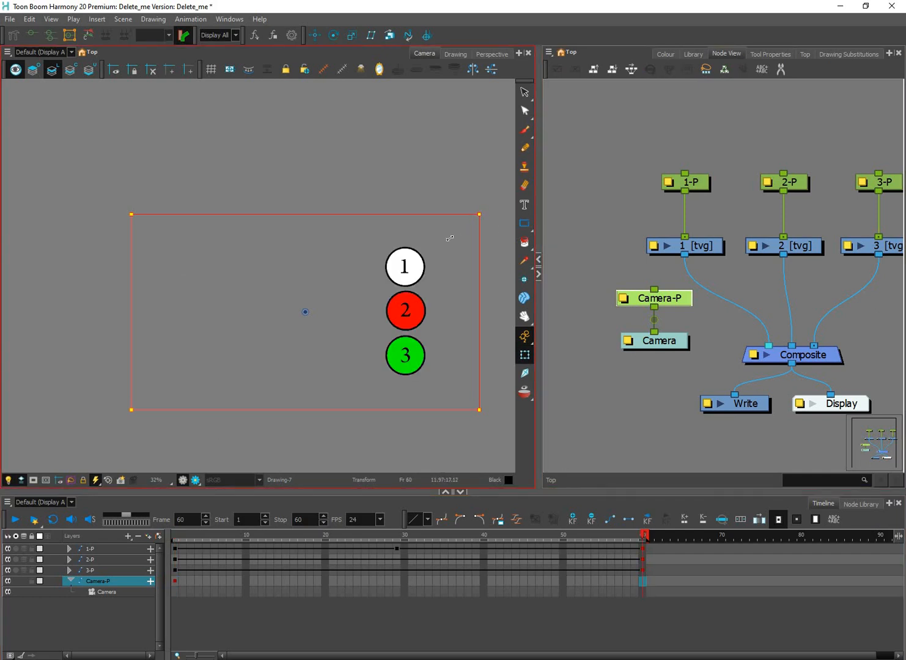
left_click_drag(388, 275, 100, 417)
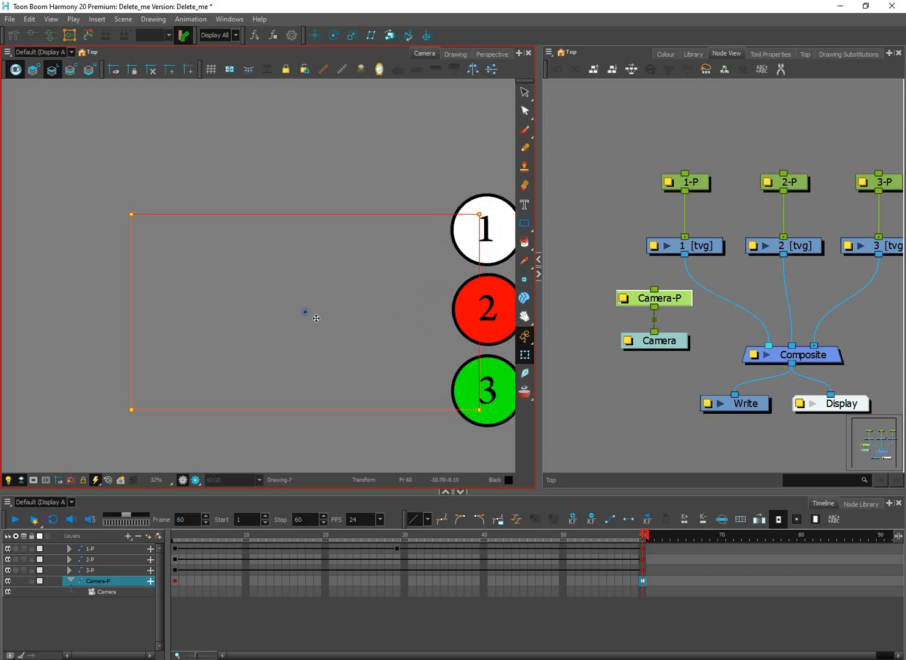
left_click_drag(337, 321, 431, 324)
Step: Turn Camera-P's frame 1 keyframe into a motion keyframe and scrub the first frames to check the camera move
left_click(189, 595)
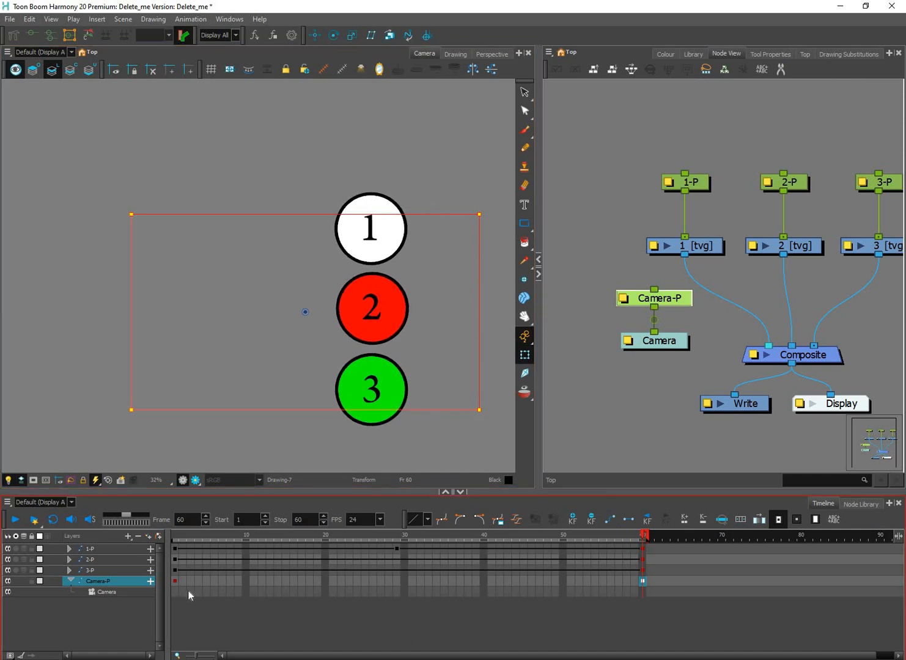
key("shift+comma")
key("ctrl+k")
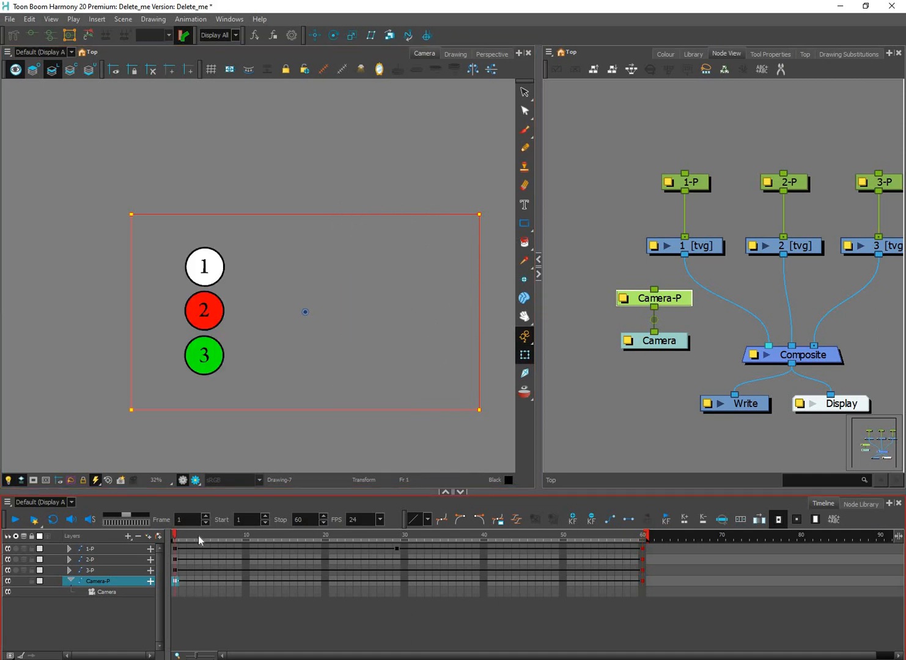
left_click_drag(230, 538, 185, 522)
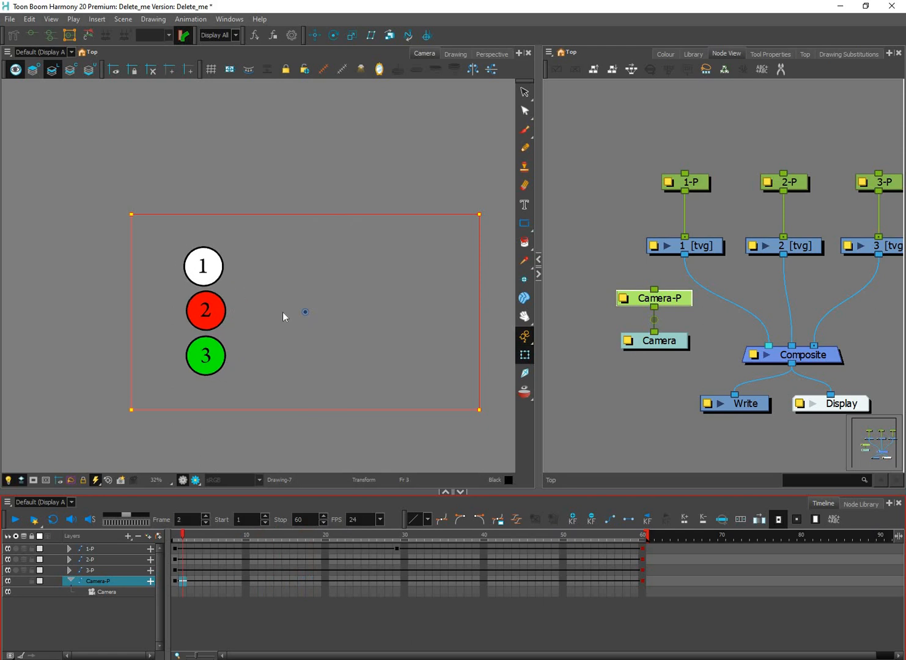
Step: Show the scene from the Top view at frame 1 with the complete camera cone in view
left_click(737, 208)
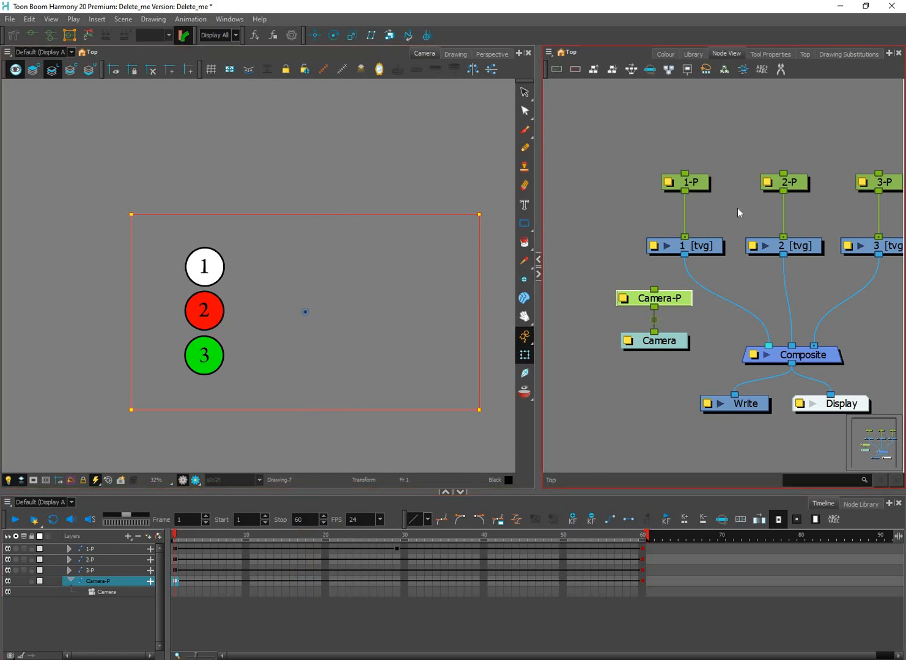
left_click(806, 54)
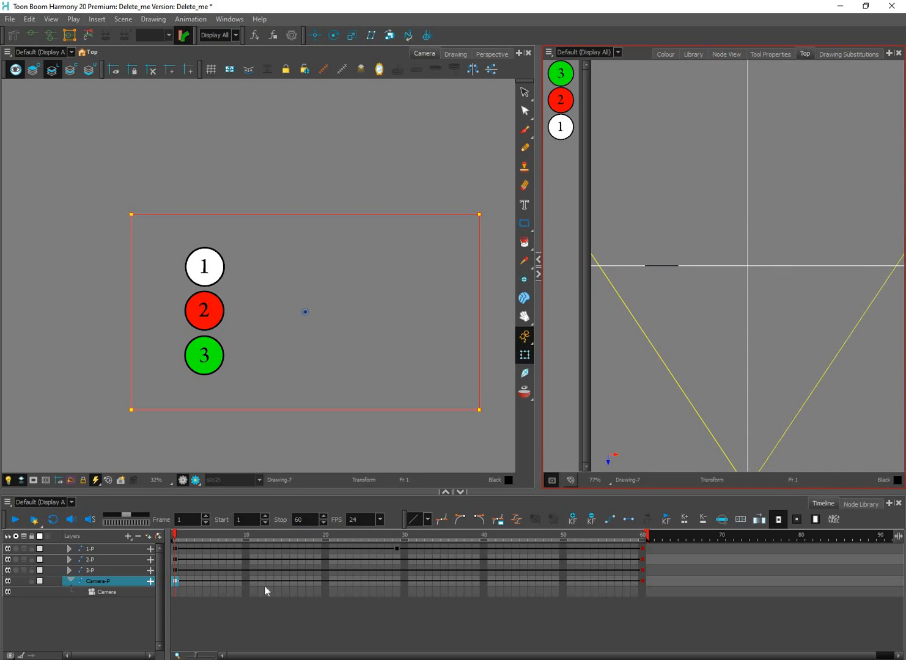
left_click(173, 581)
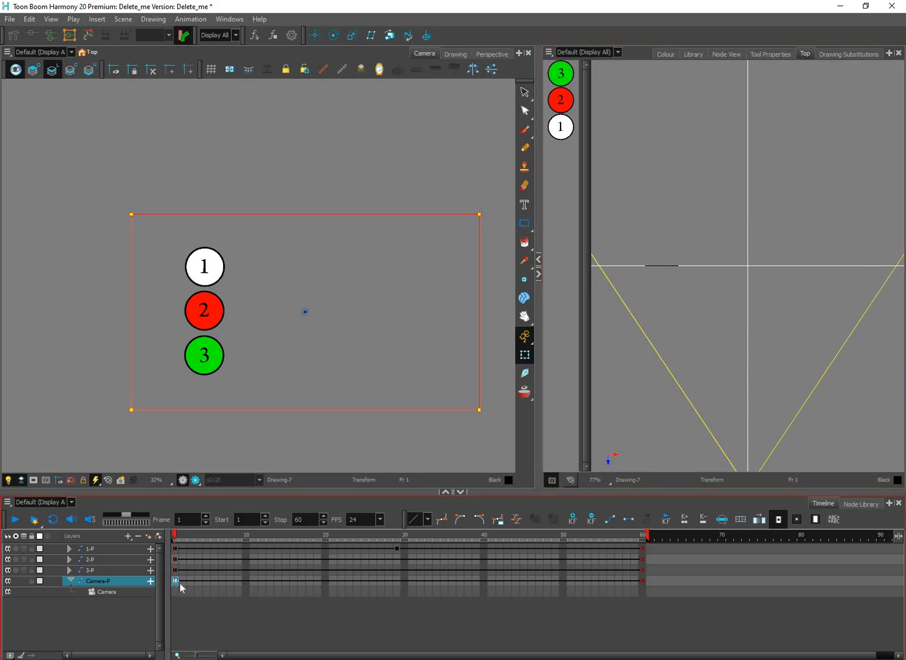
left_click(763, 421)
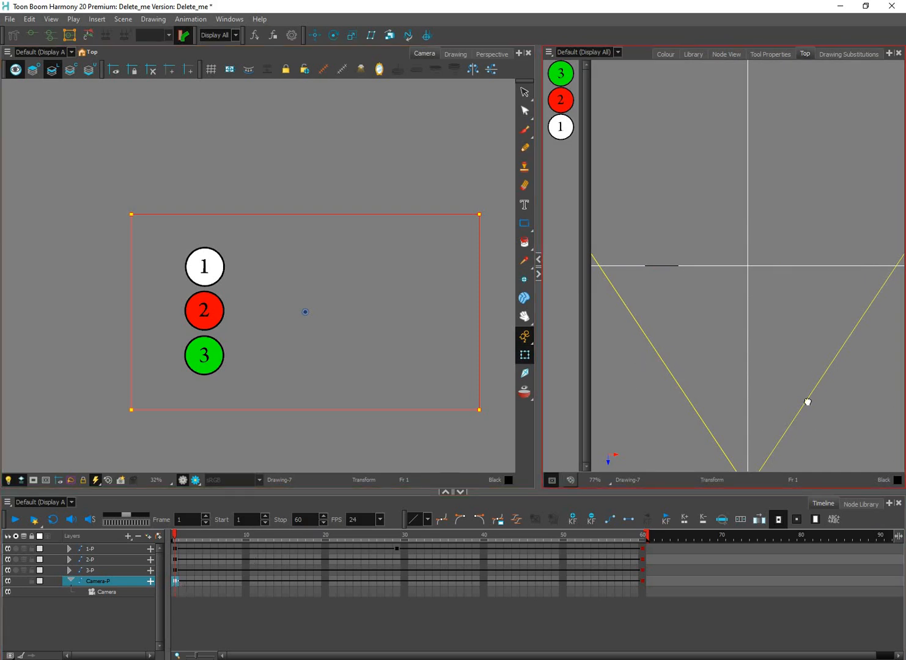
scroll(770, 352, "down", 3)
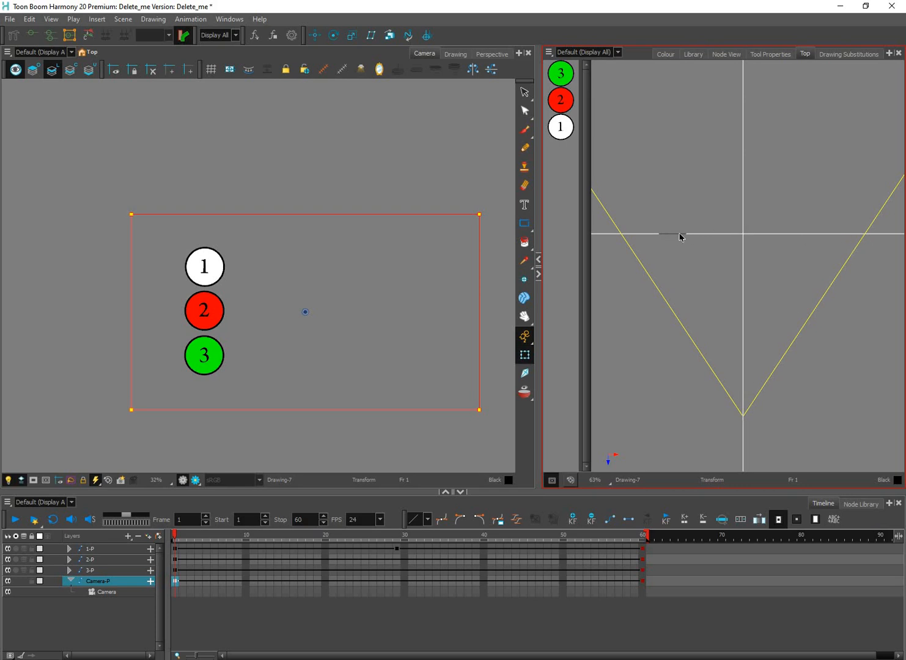
left_click(444, 254)
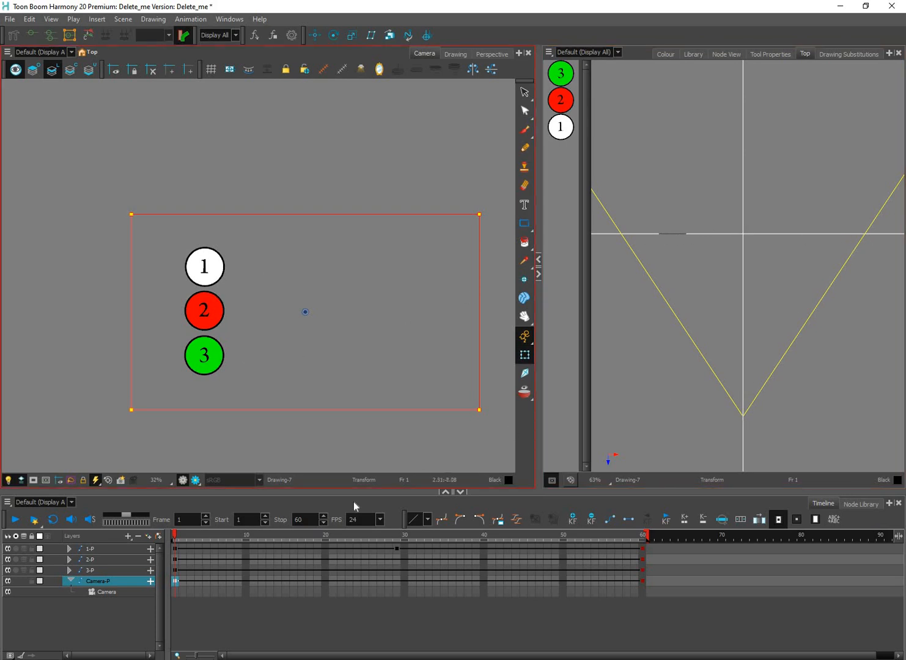
Step: Move through the animation from frame 8 onwards to examine the camera cone's motion in the Top view
left_click(310, 538)
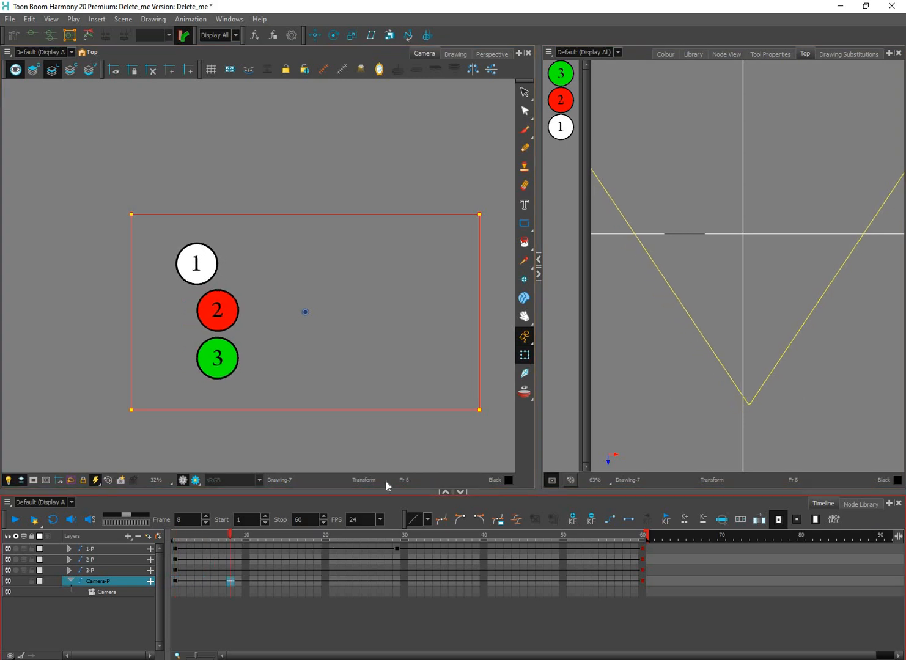
key("period")
key("period")
key("period")
key("period")
key("period")
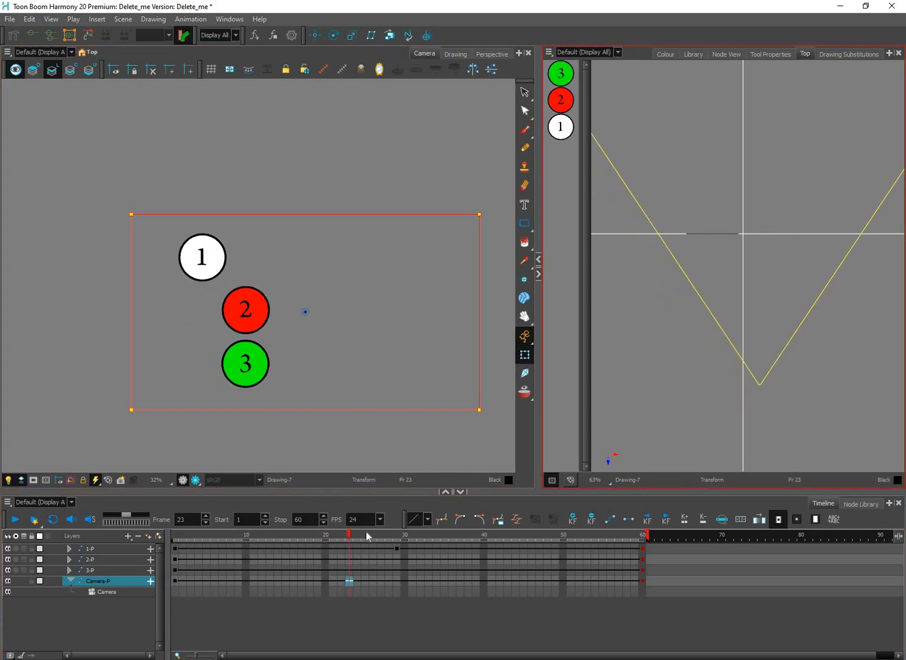
left_click_drag(366, 533, 119, 518)
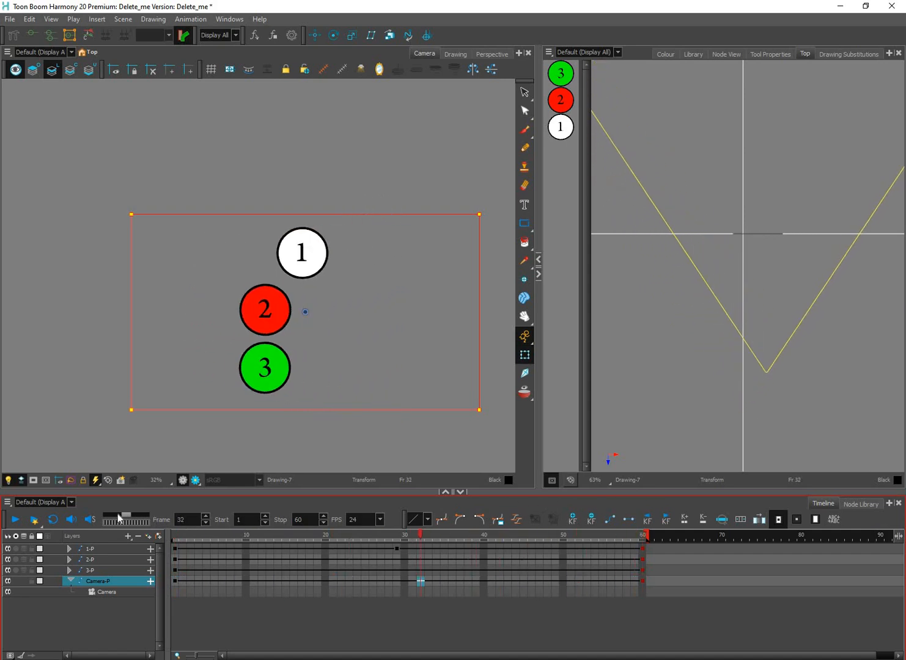
Step: Deselect Camera-P and show the three circles and the floor grid in the Perspective view at frame 1
left_click(495, 374)
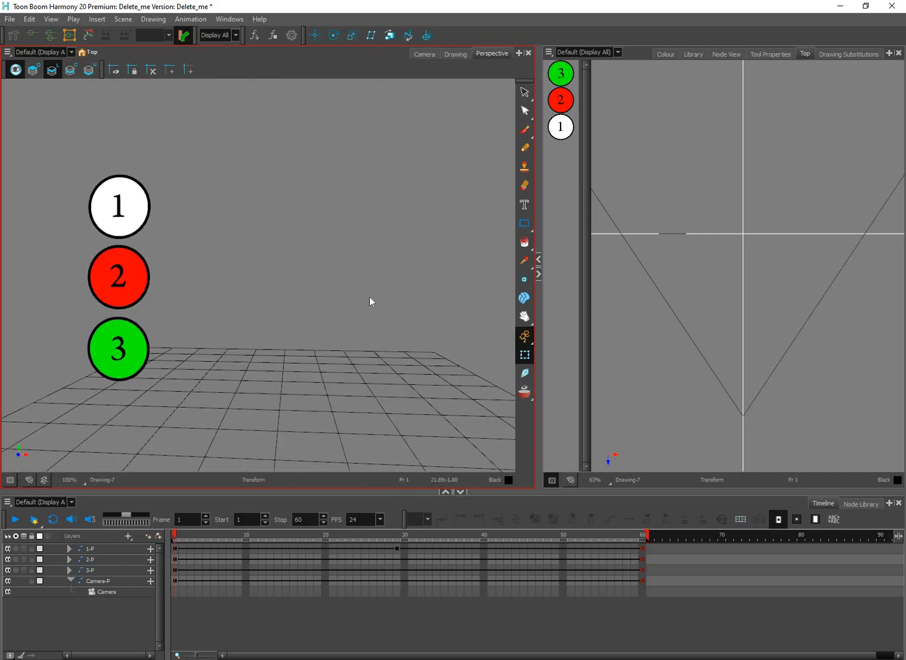
scroll(370, 297, "up", 1)
left_click_drag(374, 298, 393, 379)
scroll(354, 364, "down", 3)
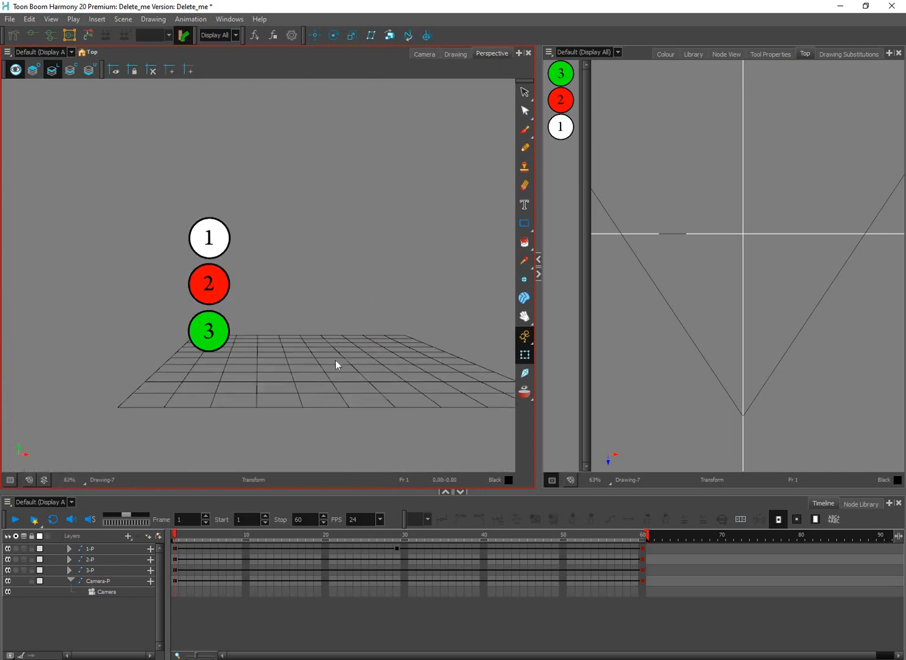
scroll(351, 339, "down", 1)
scroll(293, 357, "up", 1)
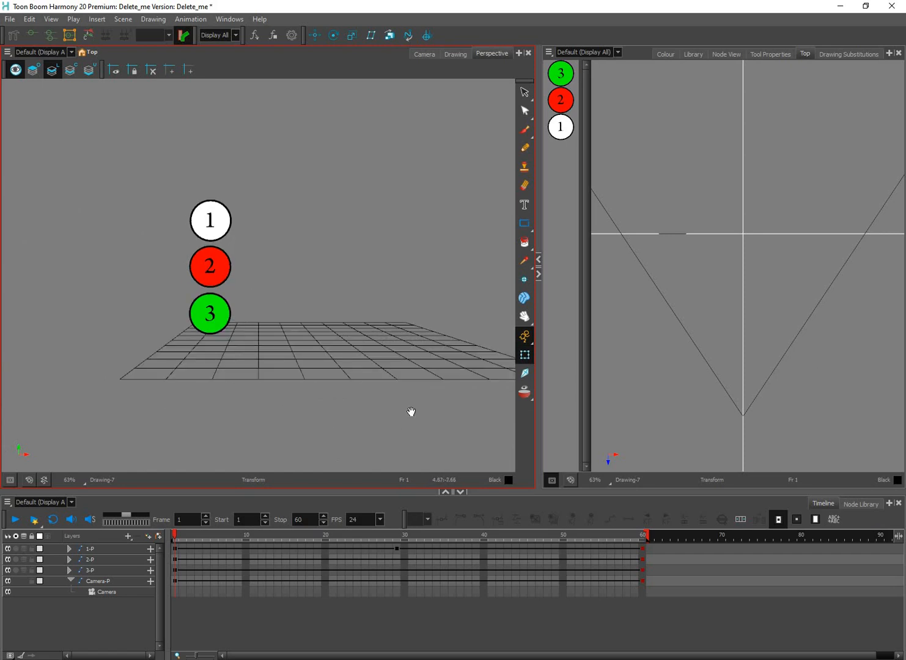
left_click_drag(400, 421, 354, 429)
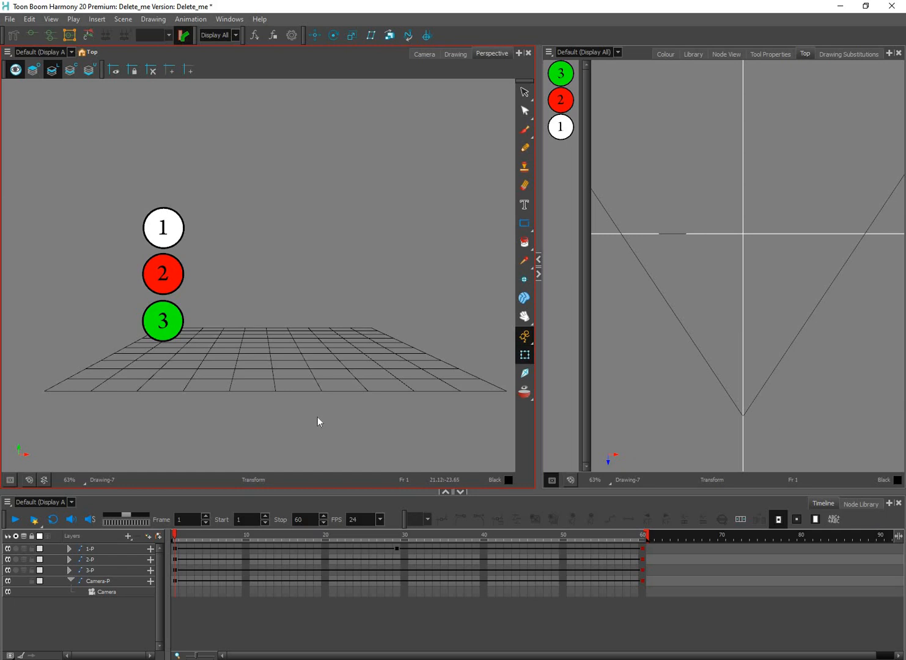
Step: Rotate the Perspective view around the three circles and the floor grid, and reset the view
key("ctrl+alt")
left_click_drag(278, 420, 317, 399)
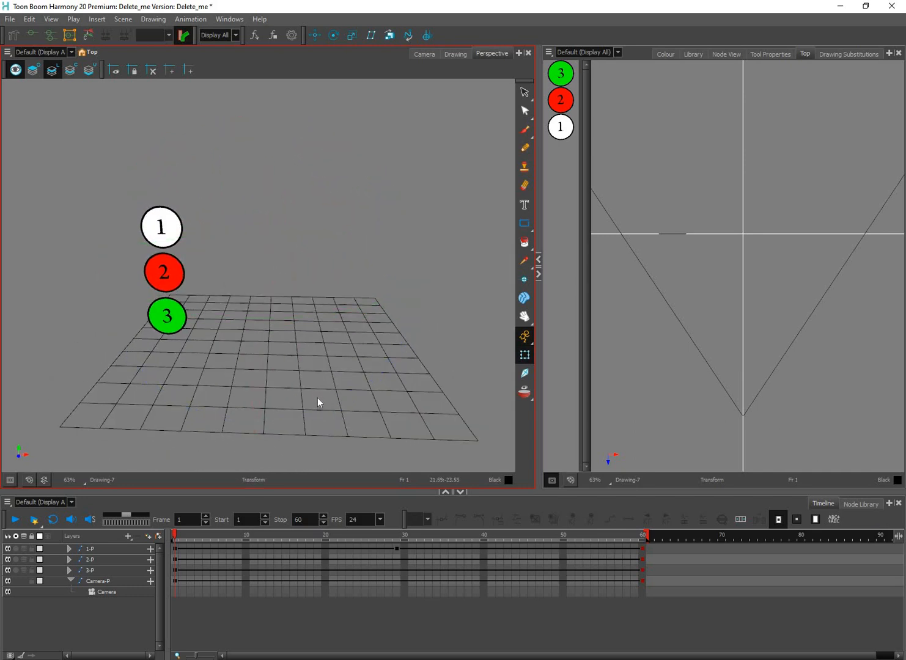
key("ctrl+alt")
left_click_drag(269, 387, 310, 358)
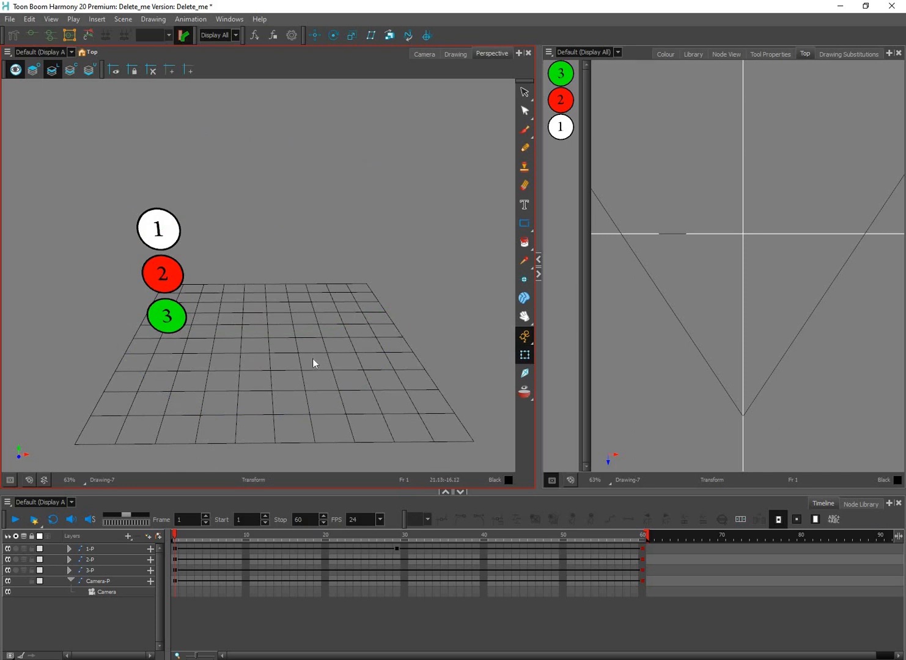
key("shift+m")
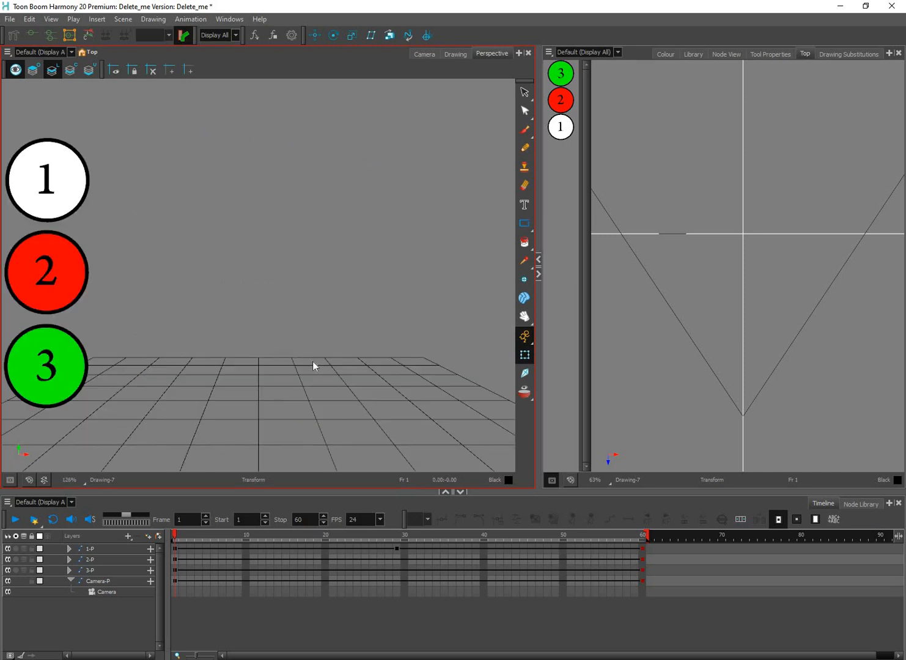
Step: Rotate the Camera view of the three circles and reset it to its default orientation
left_click(424, 53)
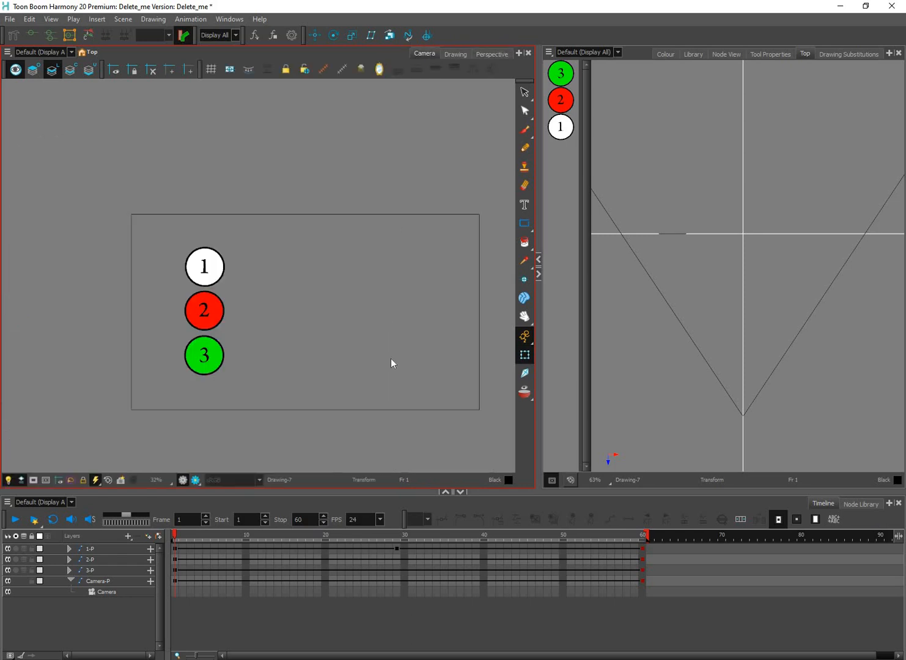
key("ctrl+alt")
left_click_drag(392, 395, 336, 372)
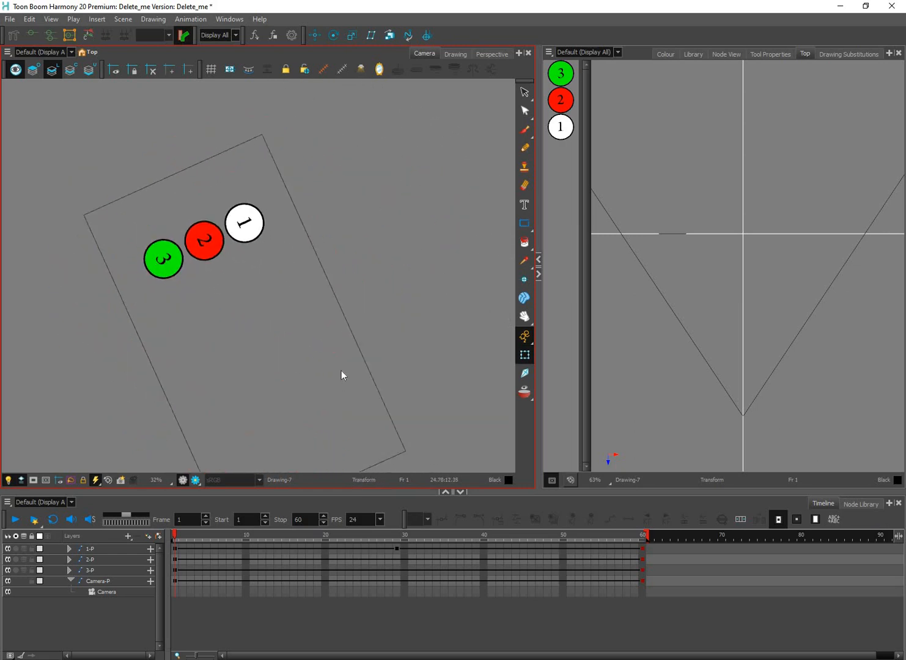
key("shift+m")
left_click(667, 506)
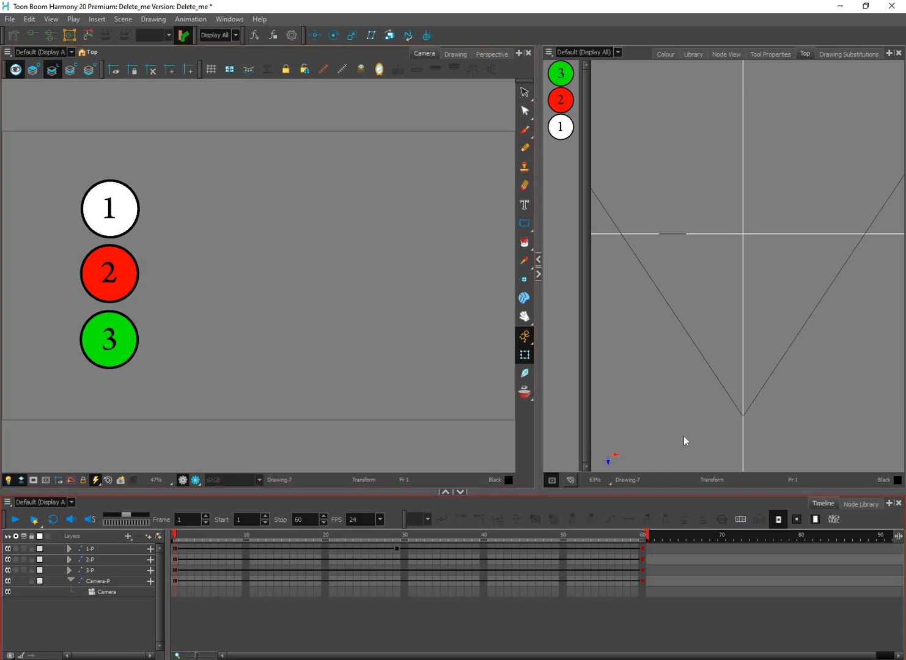
Step: Show the complete node network in the Node View and select the 3-P peg
left_click(796, 136)
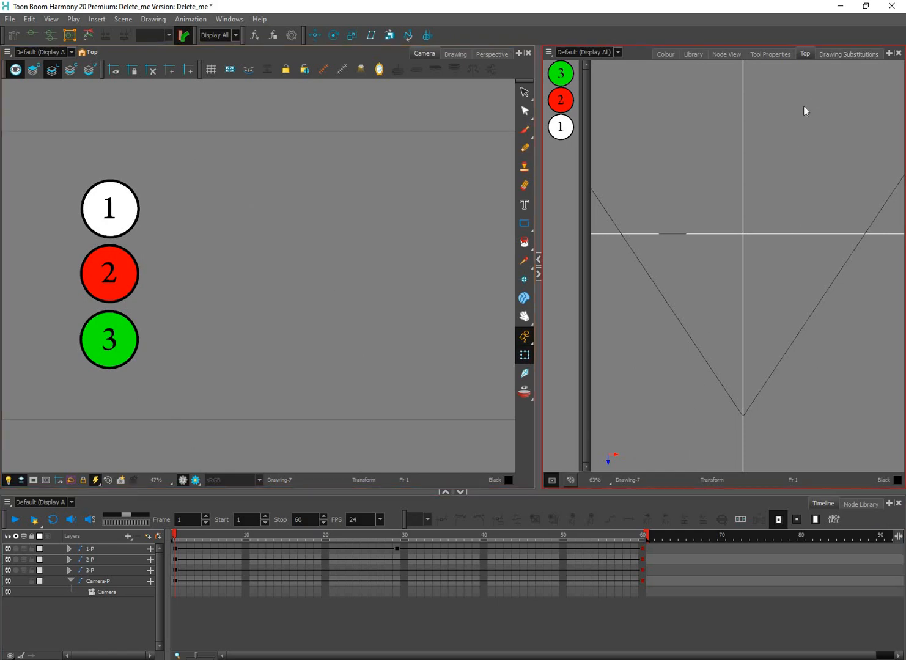
left_click(771, 53)
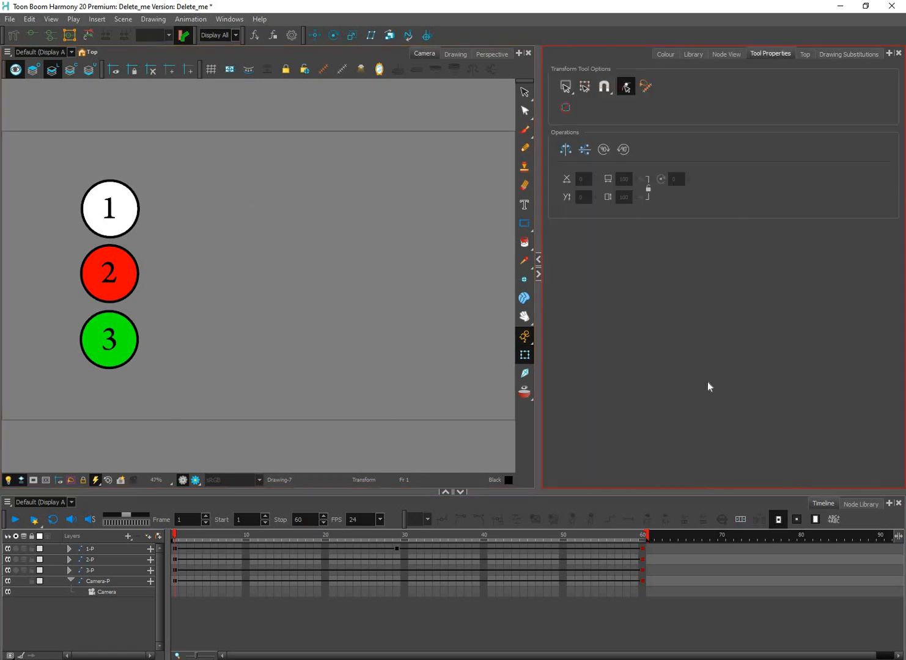
left_click(726, 54)
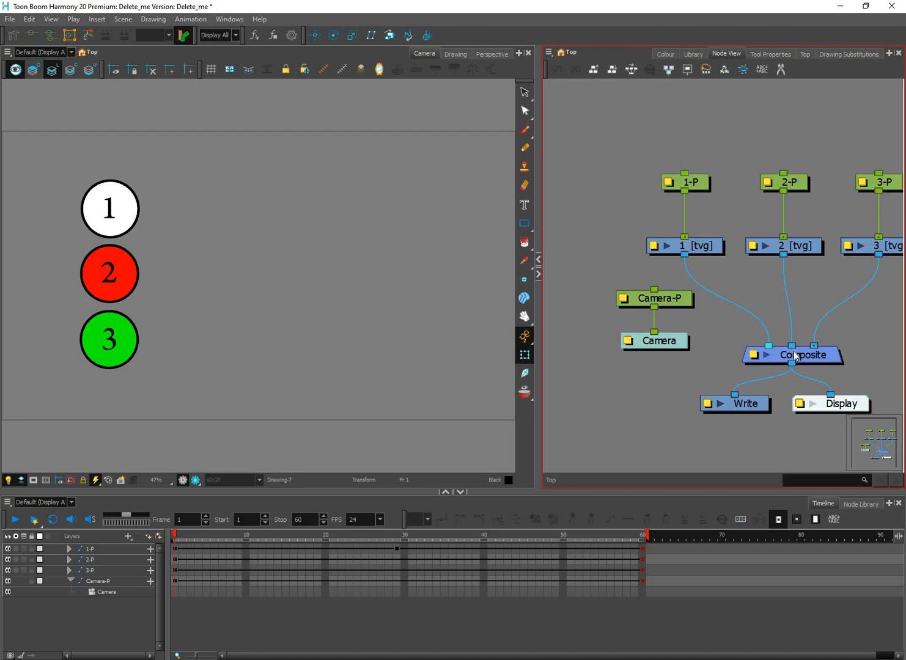
scroll(796, 356, "down", 1)
left_click_drag(802, 301, 735, 315)
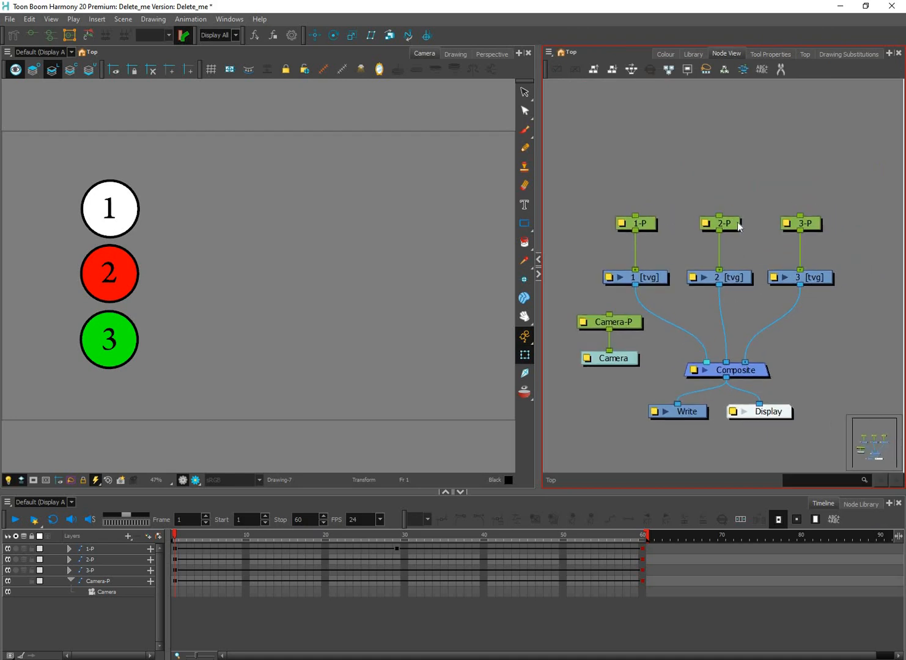
left_click(805, 227)
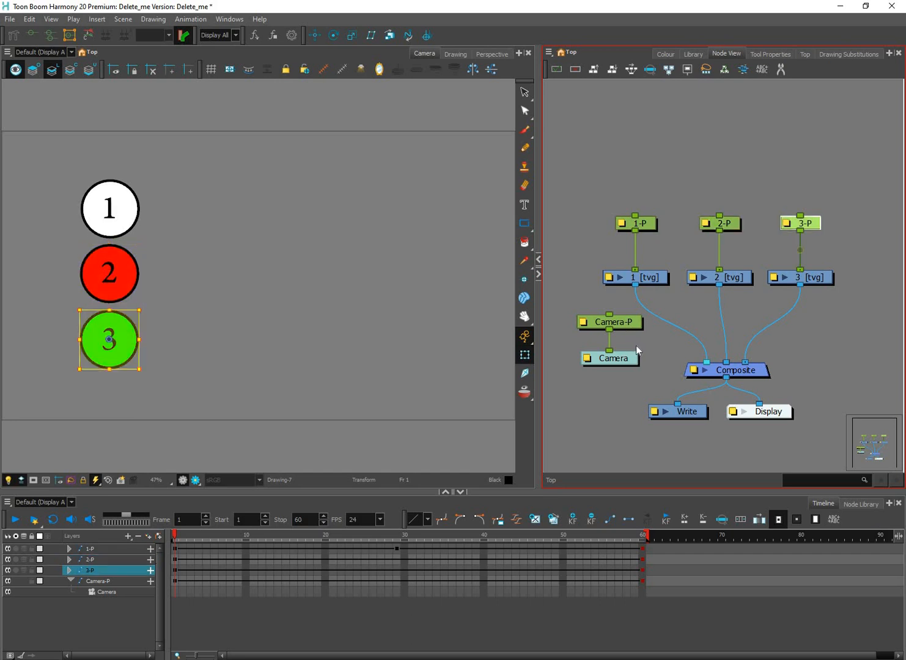
Step: Select Camera-P and scrub through the frames to examine the circles' motion in the Camera view
left_click(262, 535)
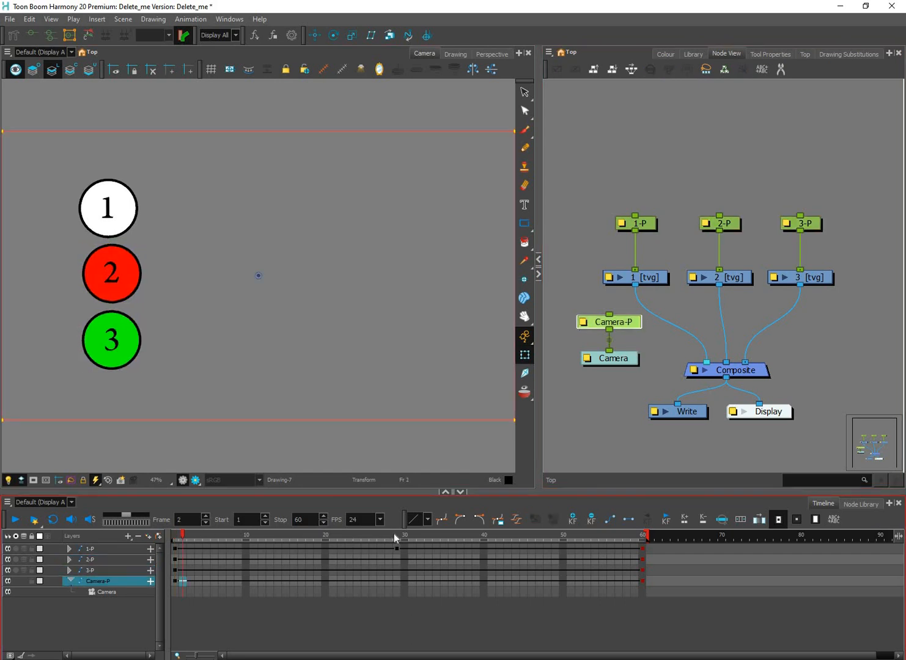
left_click_drag(431, 543, 453, 538)
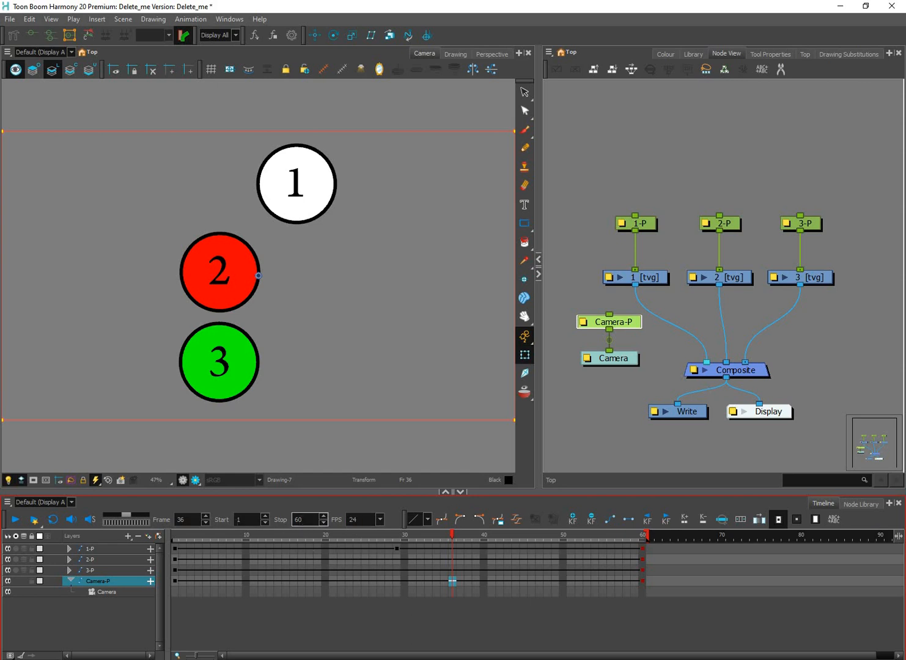
left_click(177, 537)
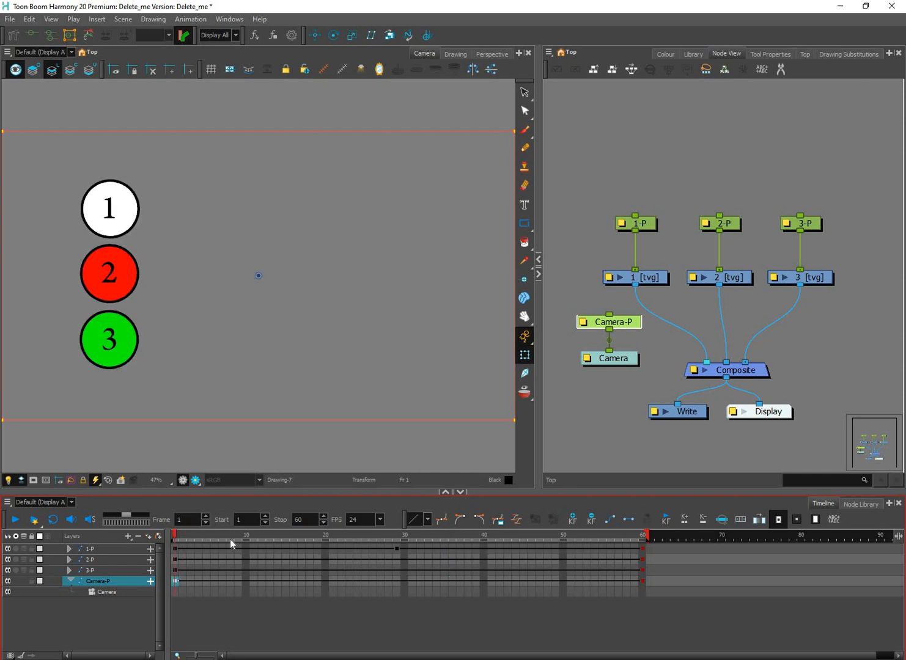
left_click_drag(287, 535, 251, 539)
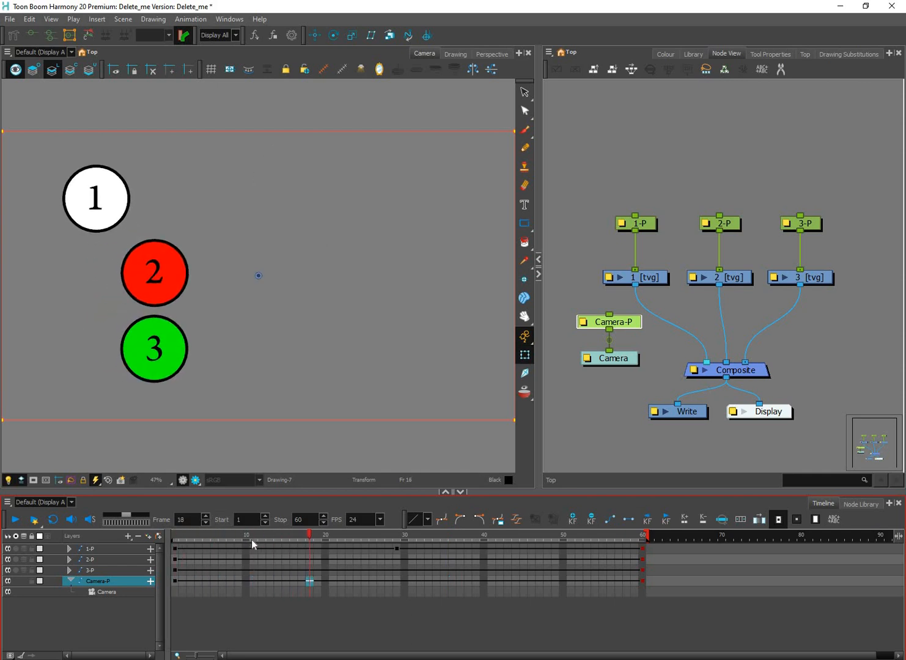
Step: Select all four peg layers at frame 10 and make it the playback start frame
left_click_drag(328, 586, 253, 538)
left_click(248, 539)
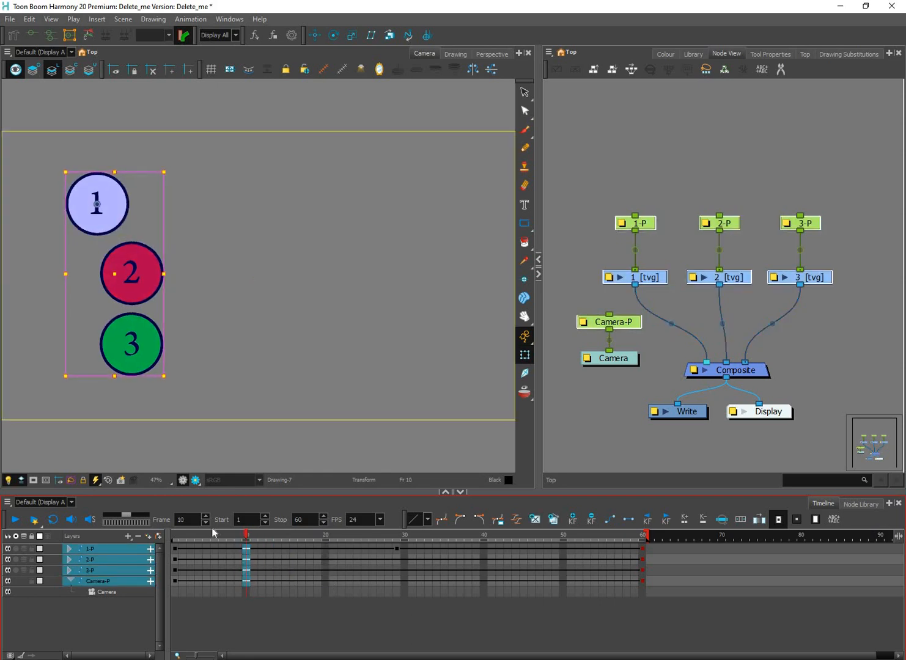
key("[")
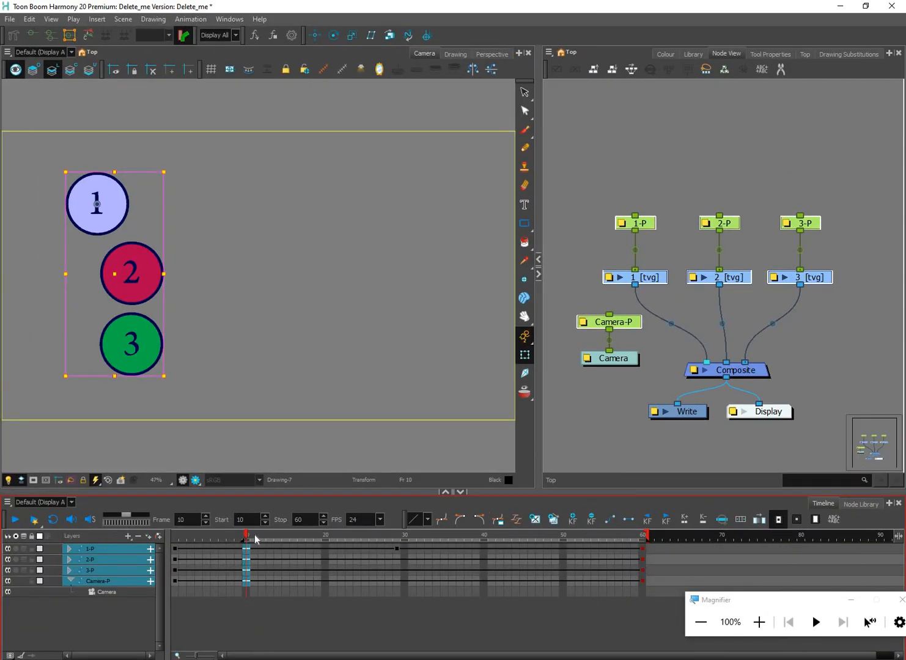
Step: Advance from frame 10 to frame 29 and make it the playback stop frame
left_click(278, 537)
key("period")
key("period")
key("period")
key("period")
key("period")
key("period")
key("period")
key("period")
key("period")
key("period")
key("period")
key("period")
key("period")
key("period")
key("period")
key("period")
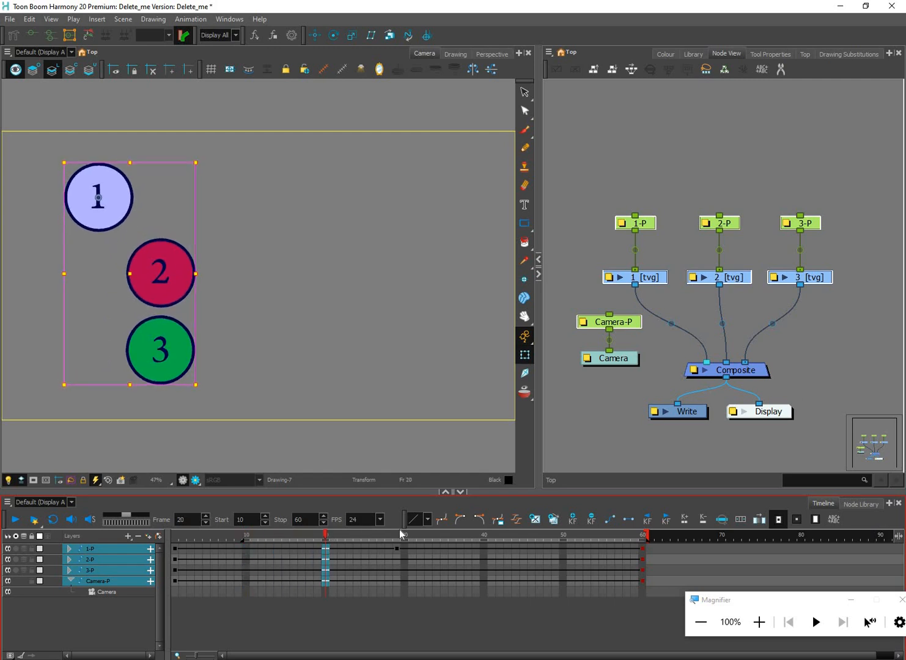
key("comma")
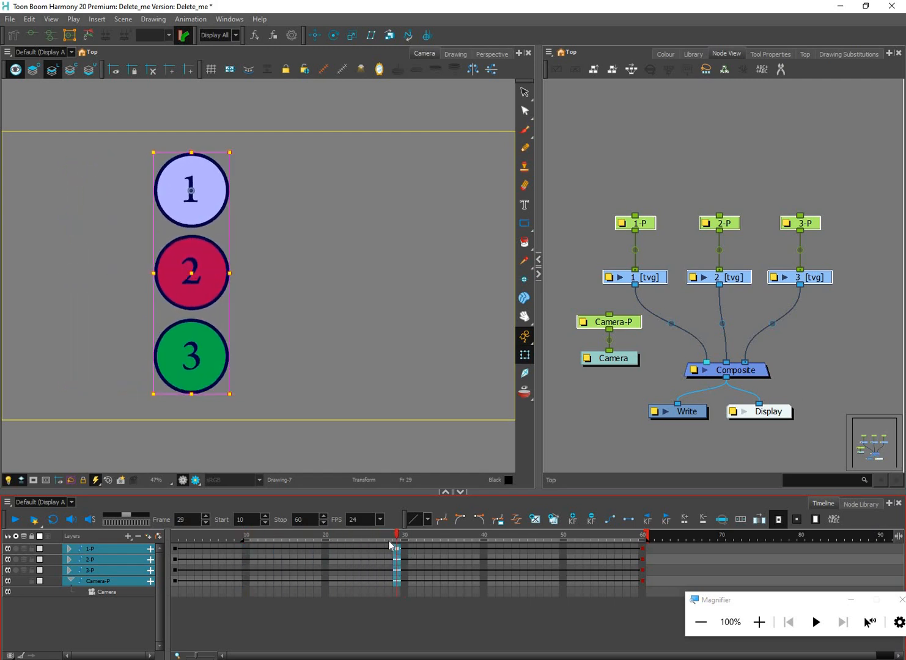
left_click(281, 519)
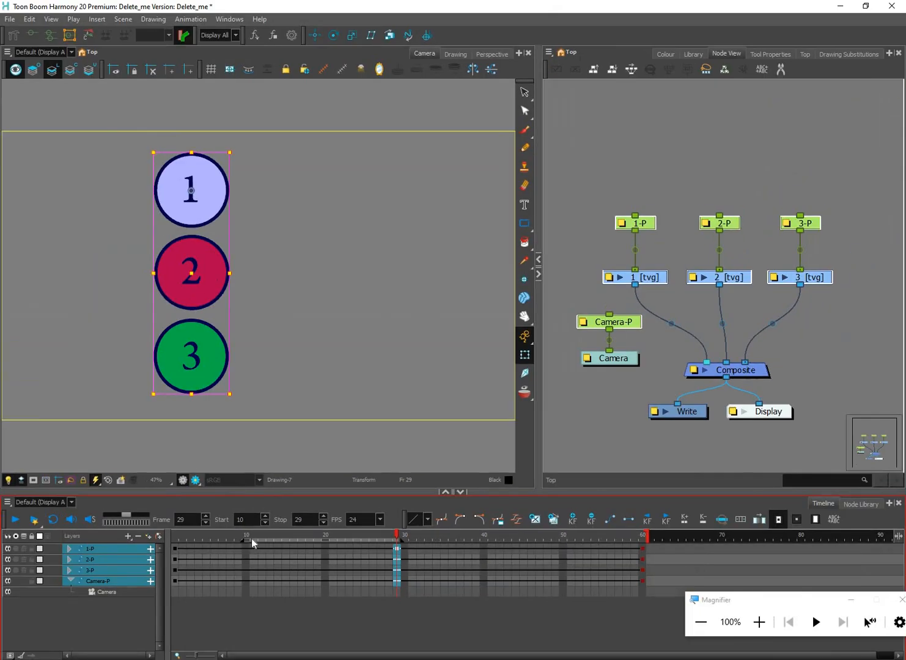
Step: Play the limited range from frame 10 to frame 29 in the Camera view
key("Return")
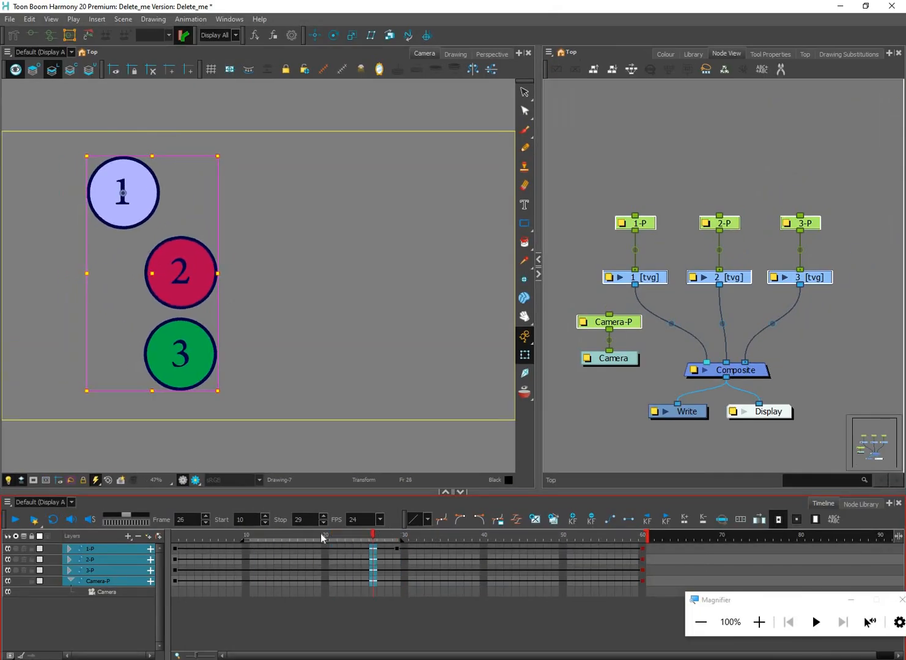
left_click_drag(47, 520, 26, 520)
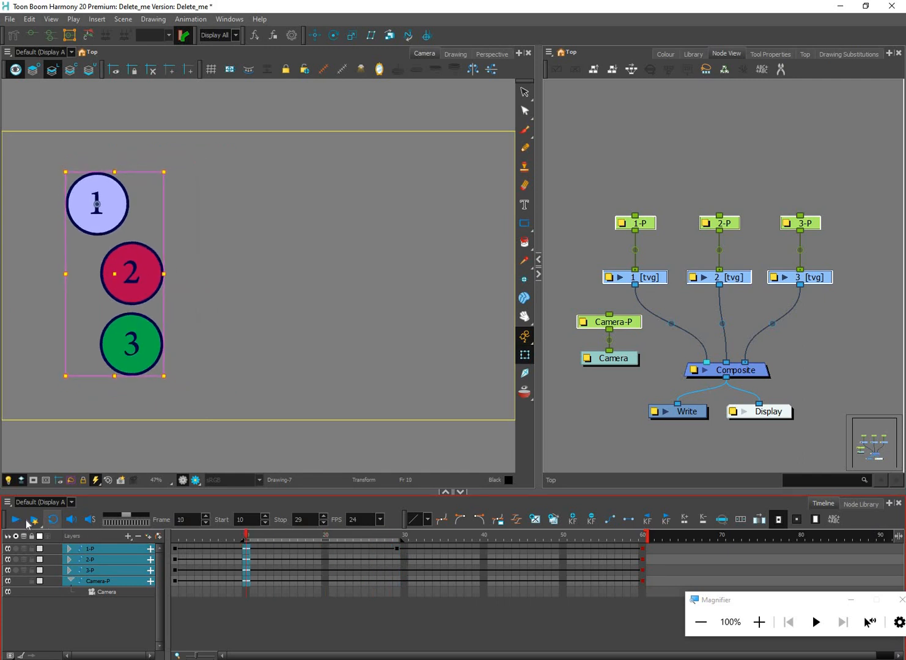
left_click(20, 520)
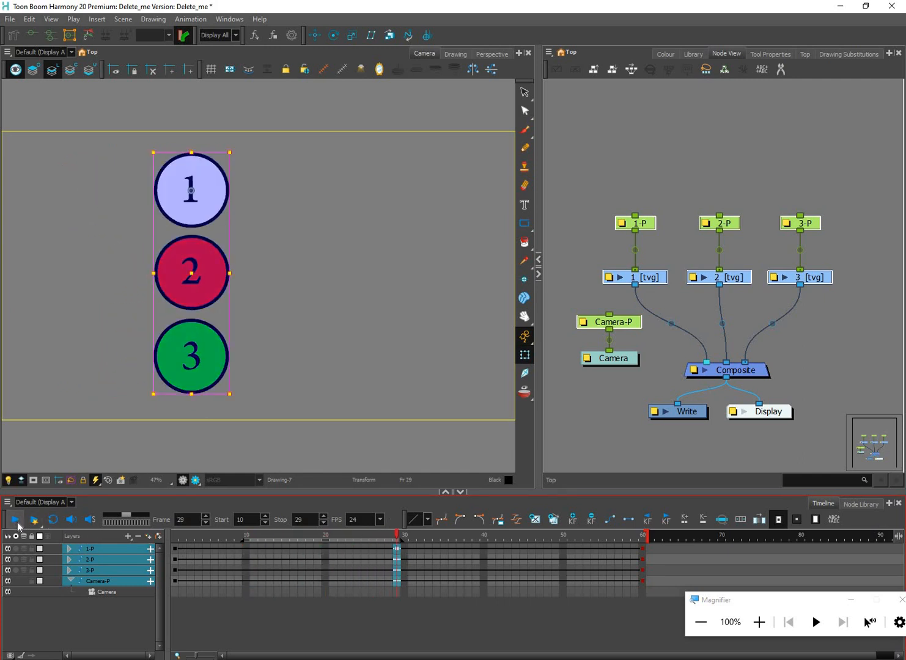
left_click(16, 522)
Step: Shift the playback range on the timeline to frames 18 to 39 and play it
left_click_drag(401, 541, 412, 542)
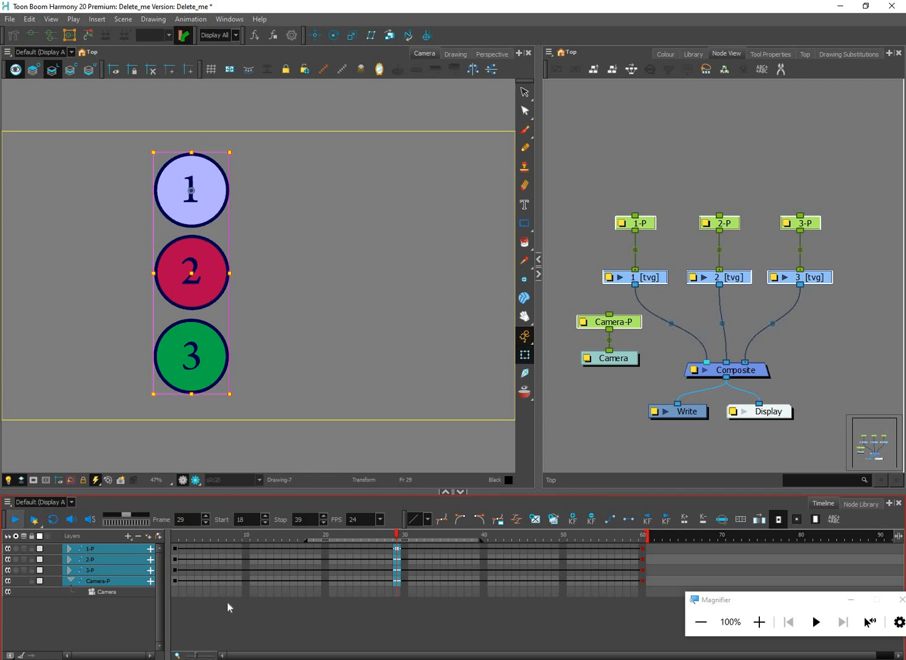
left_click(16, 519)
Step: Set the playback range to start at frame 1 and stop at frame 60
double_click(242, 520)
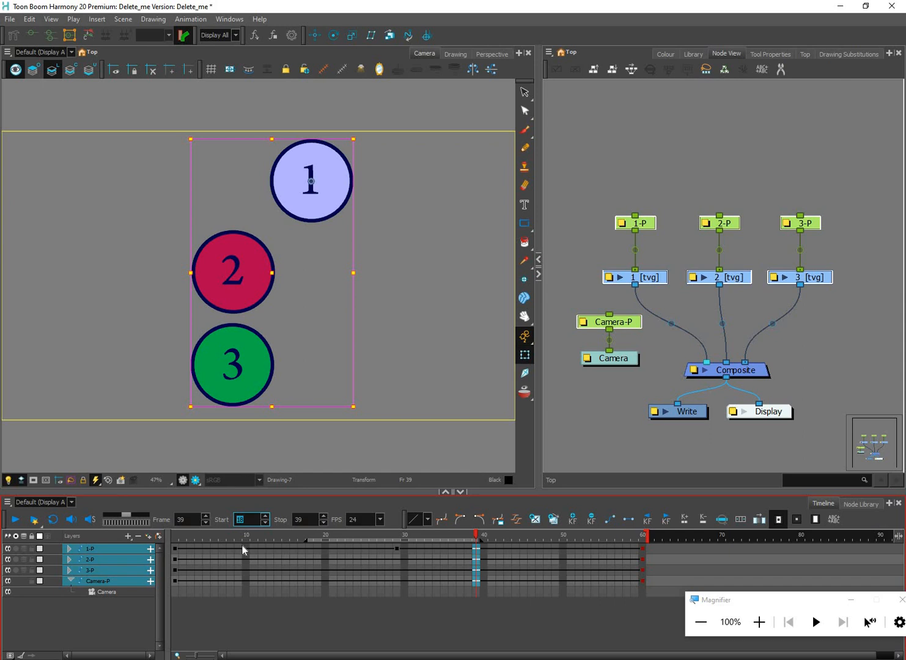
type("1")
left_click(311, 519)
key("Tab")
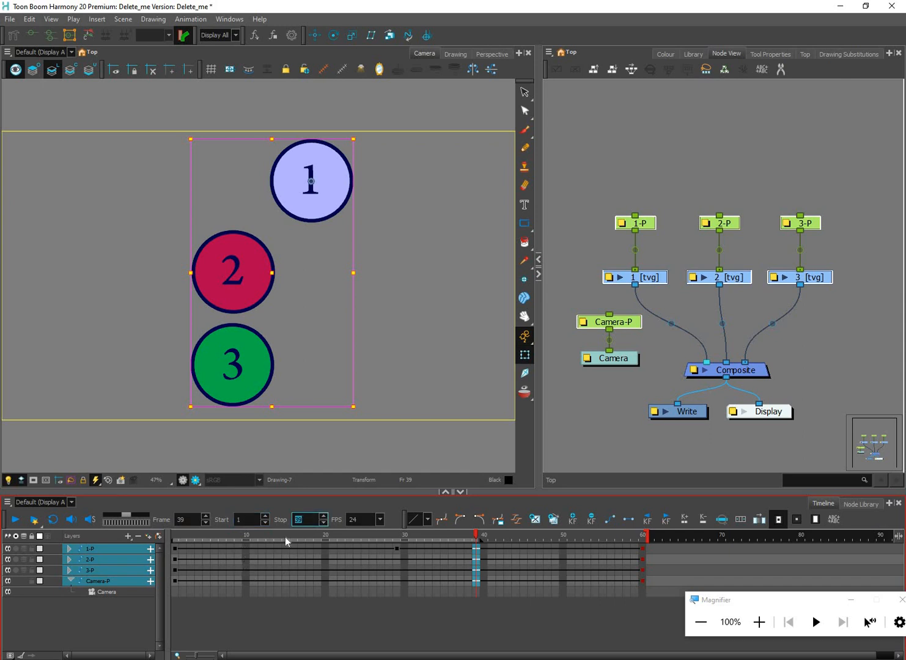
type("60")
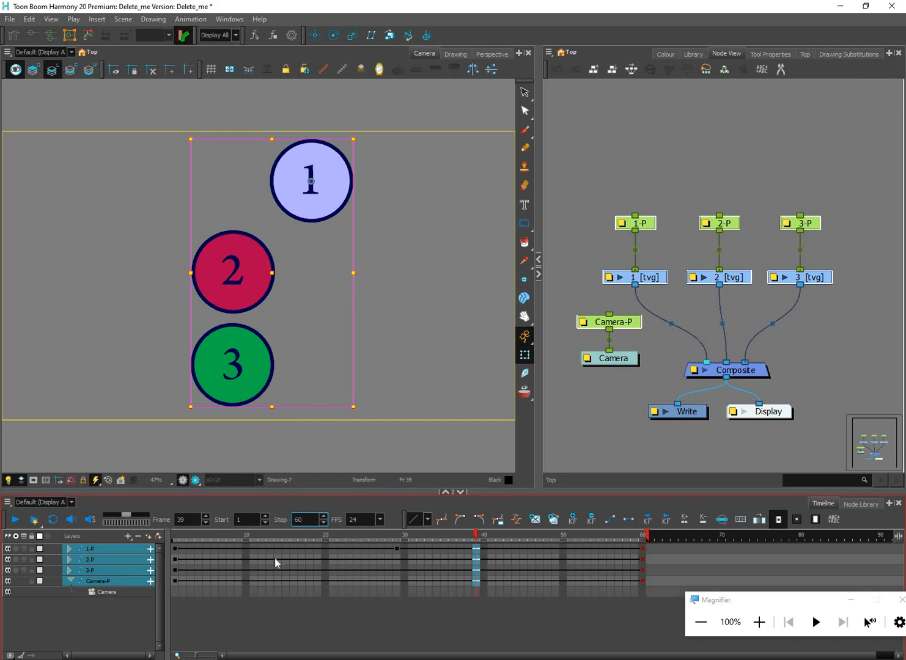
key("Return")
Step: Return to frame 1, try to extend the scene's end marker beyond frame 60, and undo the change
left_click_drag(403, 539, 155, 556)
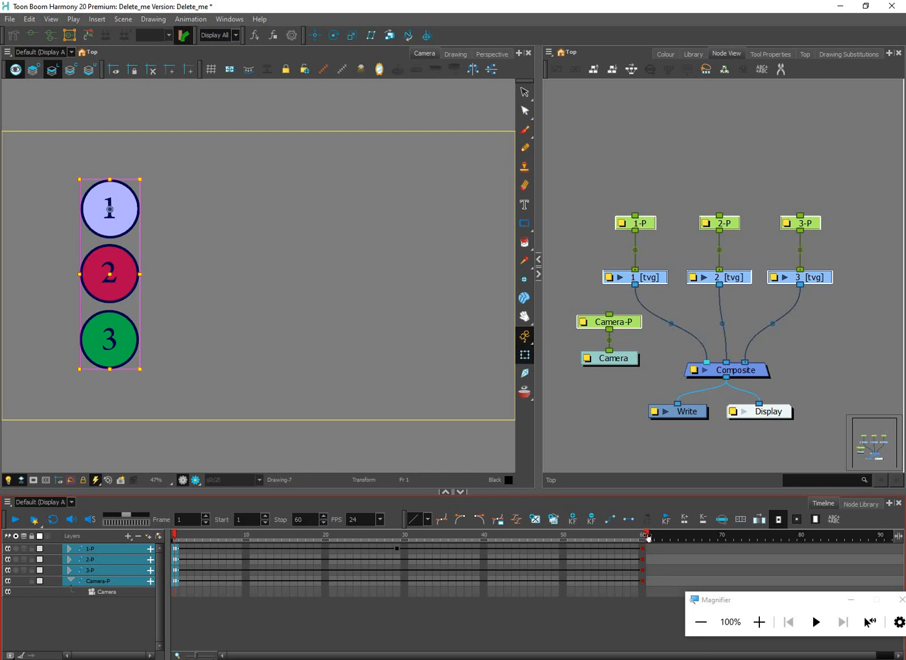
left_click_drag(647, 536, 688, 540)
key("ctrl+z")
Step: Go to frame 29 and make it the playback stop frame
left_click_drag(536, 530, 646, 529)
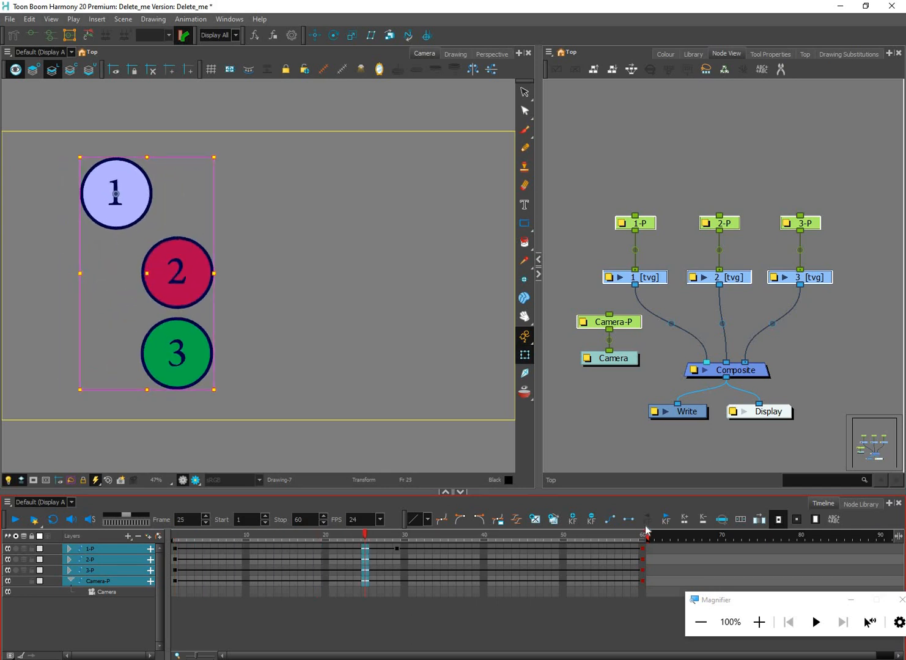
mouse_move(401, 532)
left_mouse_down()
mouse_move(294, 528)
mouse_move(398, 529)
left_mouse_up()
key("]")
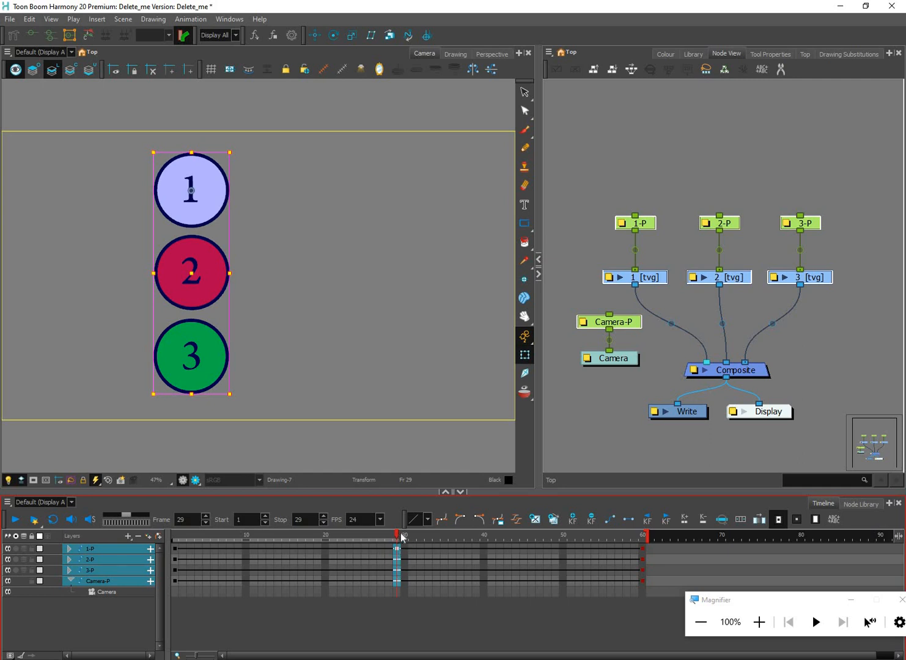
Step: Restore the playback stop to frame 60, return to frame 1 and deselect all nodes
left_click(641, 536)
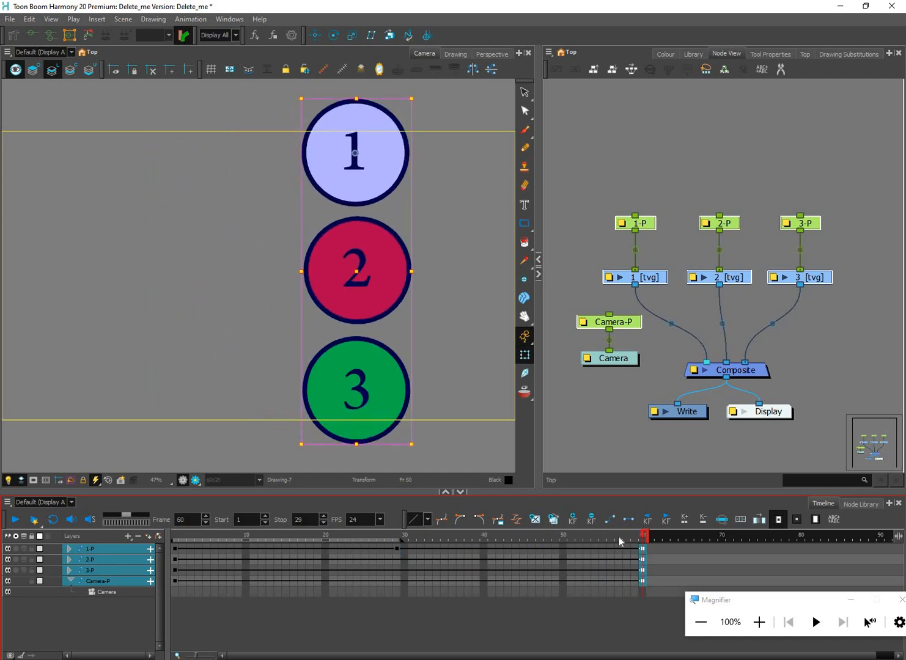
mouse_move(404, 539)
left_mouse_down()
mouse_move(642, 541)
mouse_move(645, 561)
mouse_move(494, 535)
mouse_move(179, 539)
left_mouse_up()
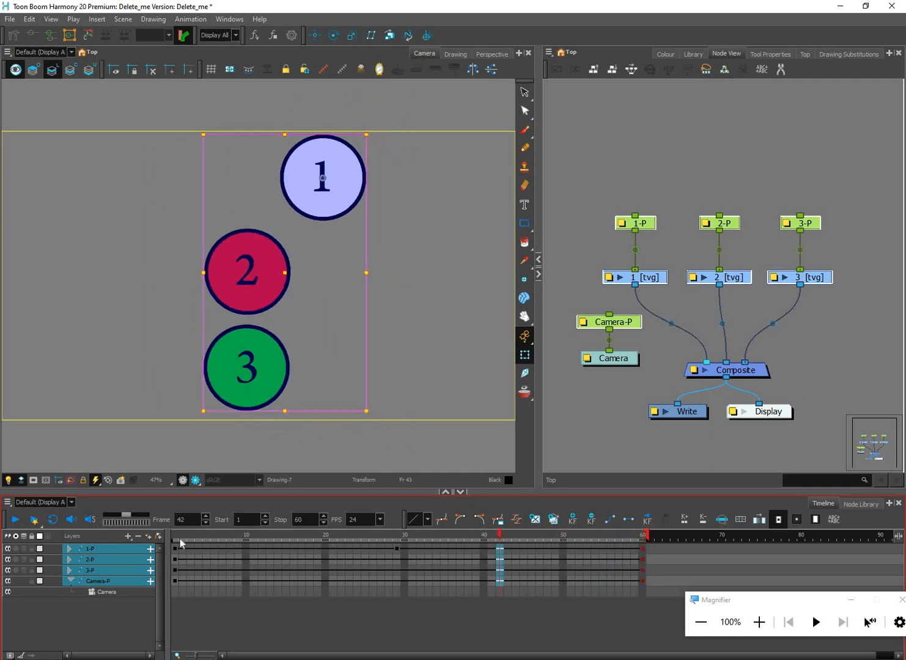
left_click(599, 438)
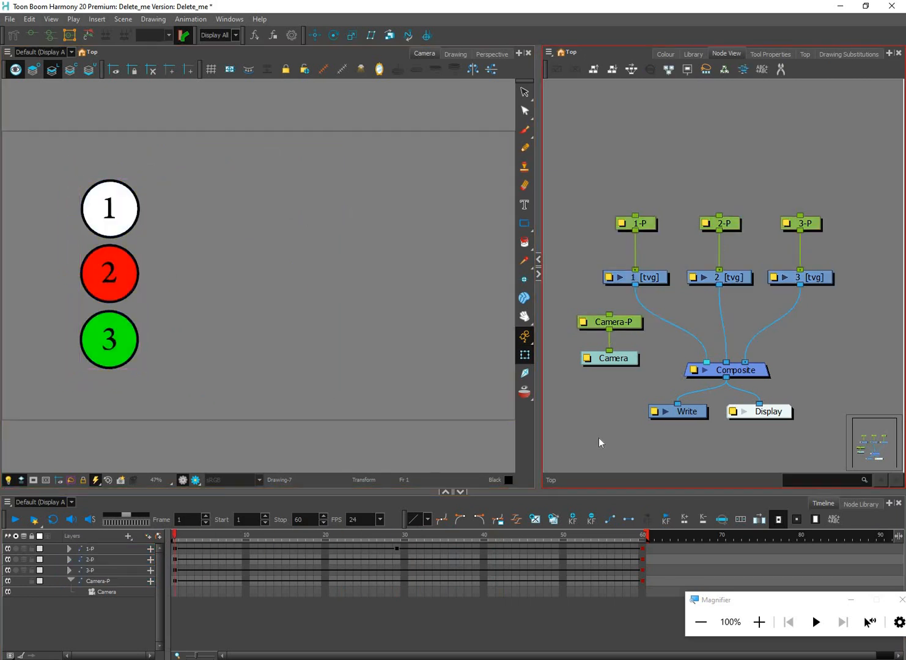